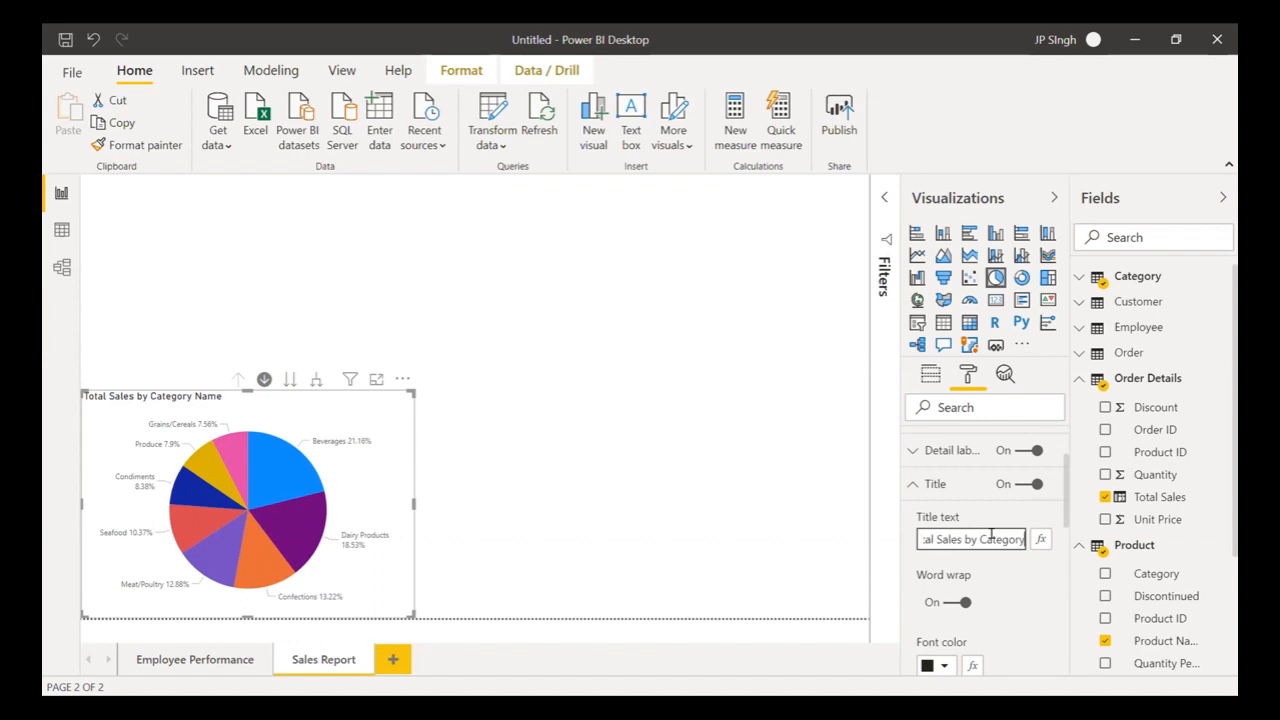
- Set the pie chart title to 'Total Sales by Category' and centre it above the chart
click(992, 598)
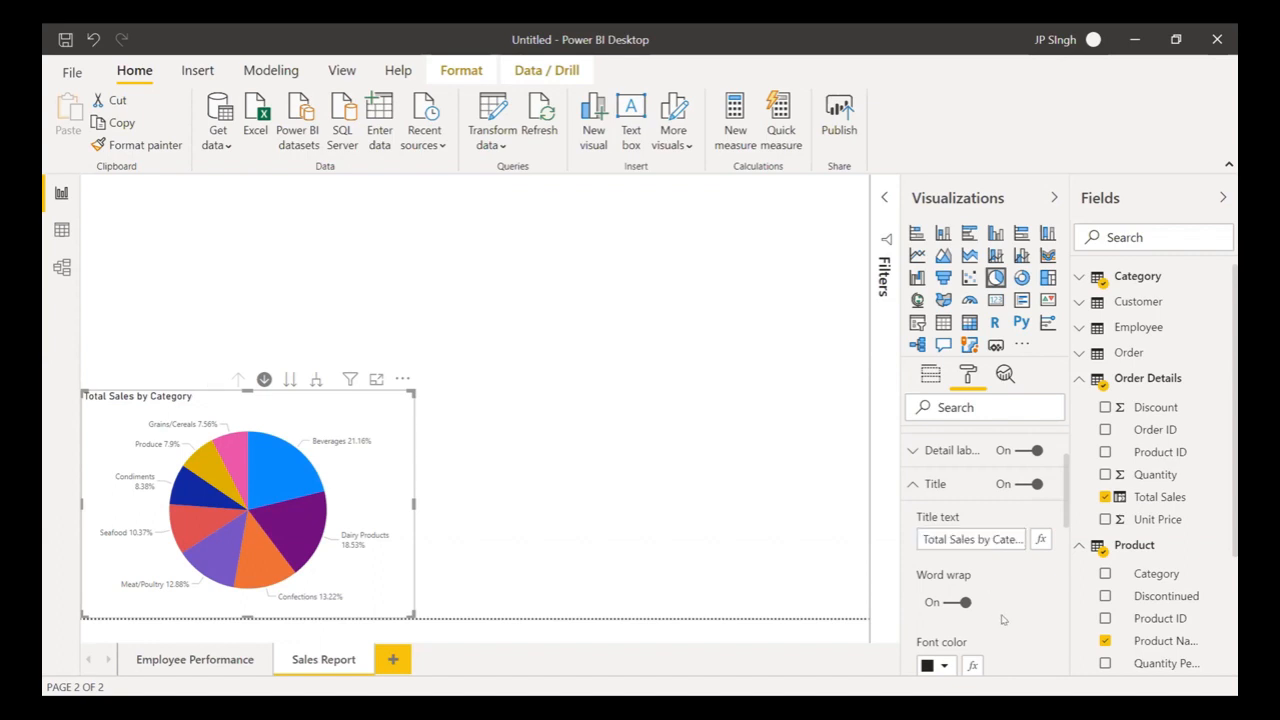
scroll(990, 600, down, 4)
click(949, 601)
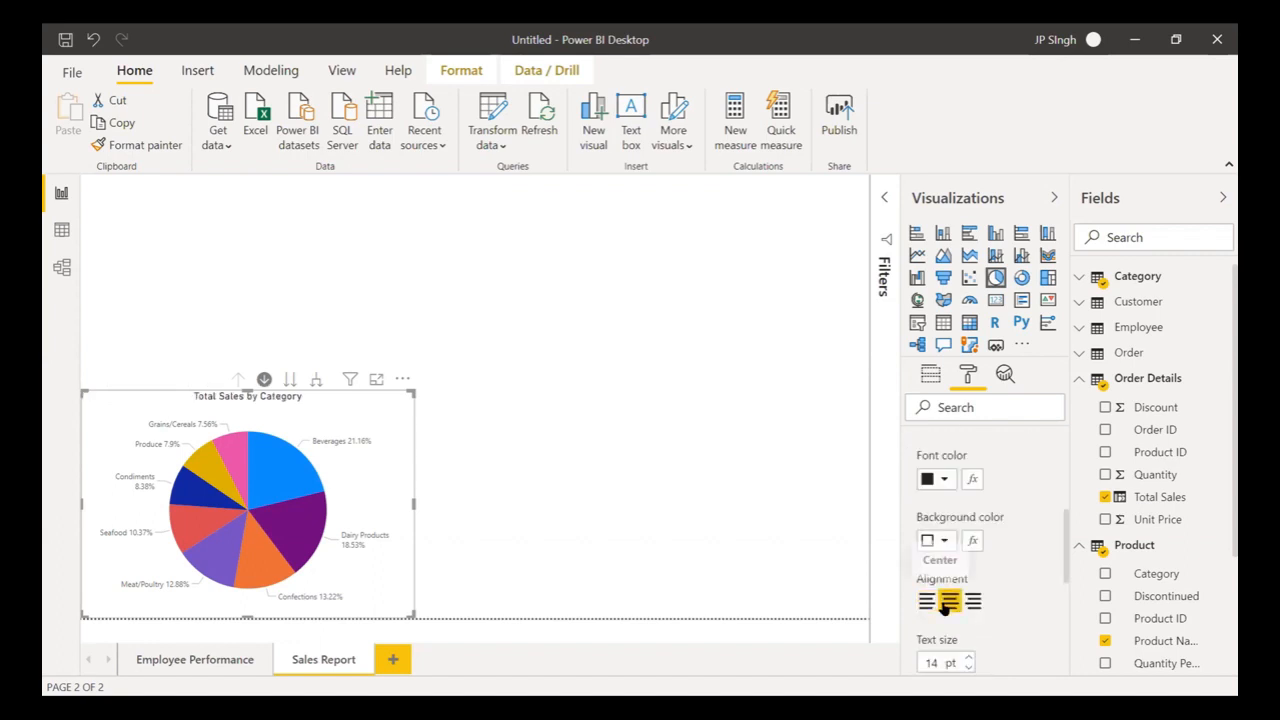
click(773, 509)
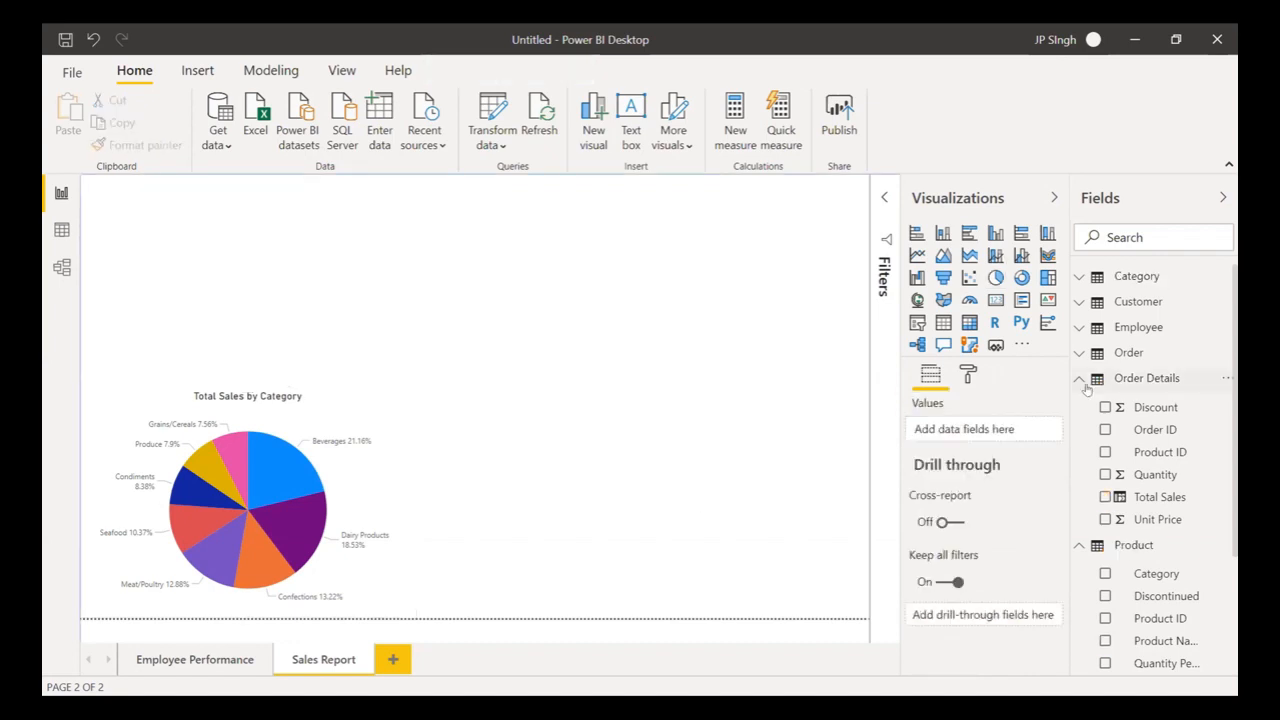
- Collapse the Order Details and Product fields, expand Customer, and insert a blank ribbon chart
click(1078, 380)
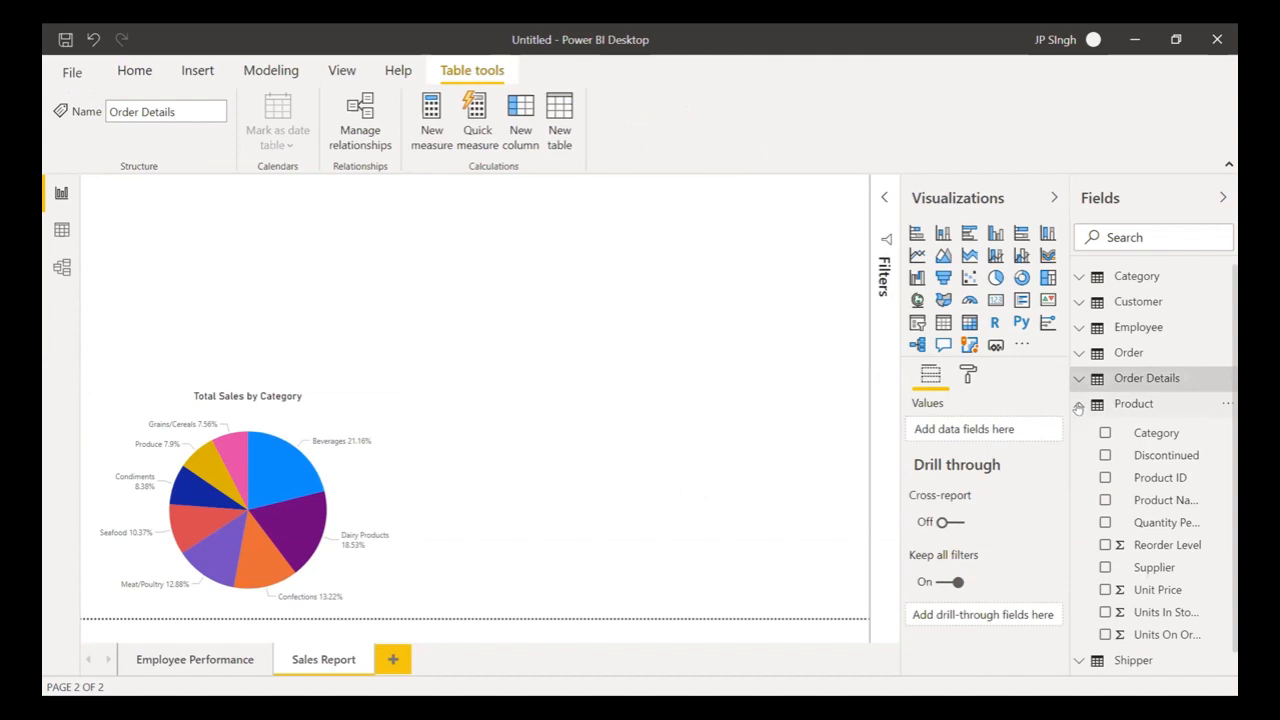
click(1078, 405)
click(1078, 302)
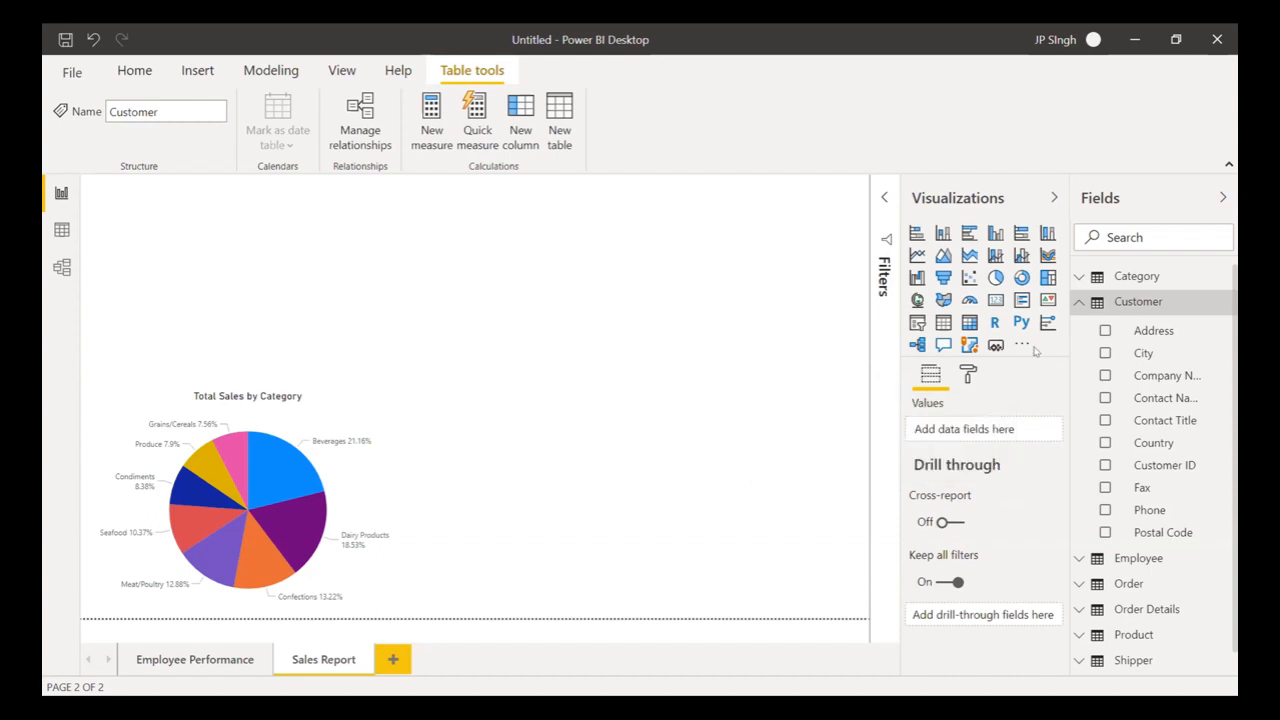
click(1047, 256)
- Move and widen the ribbon chart beside the pie, with City on Axis and Legend
drag(279, 180, 626, 391)
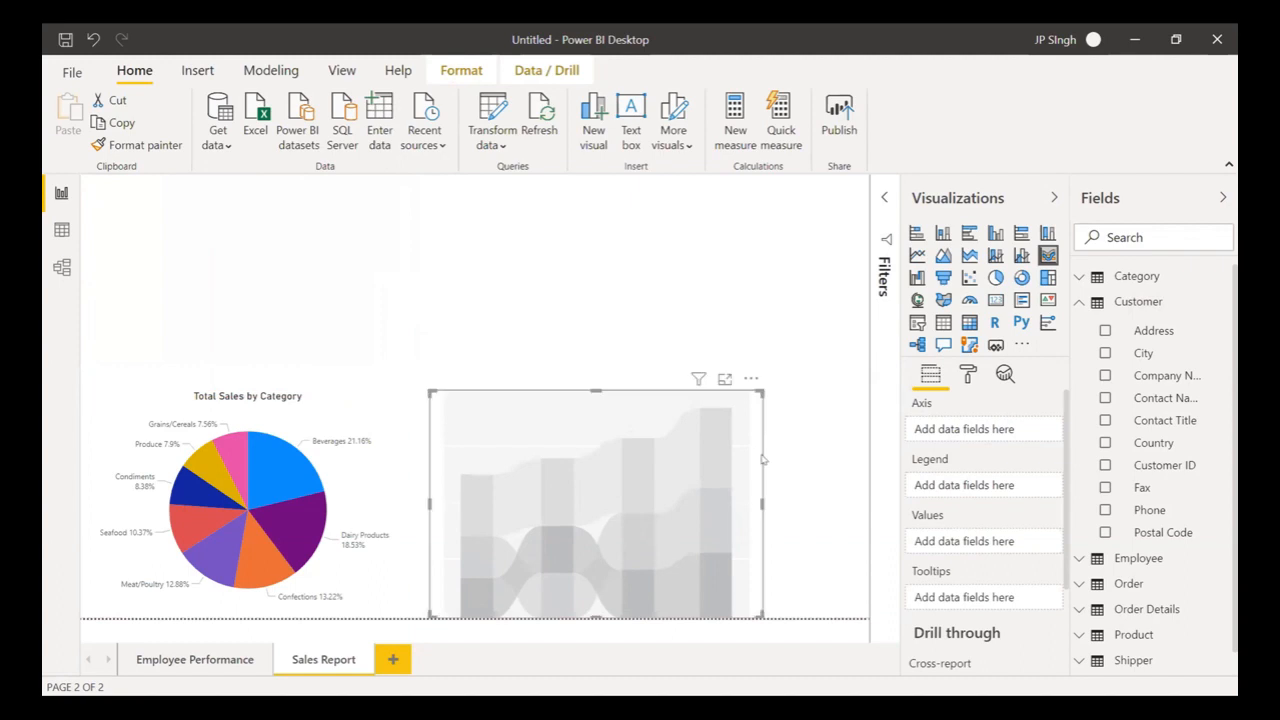
drag(760, 500, 865, 521)
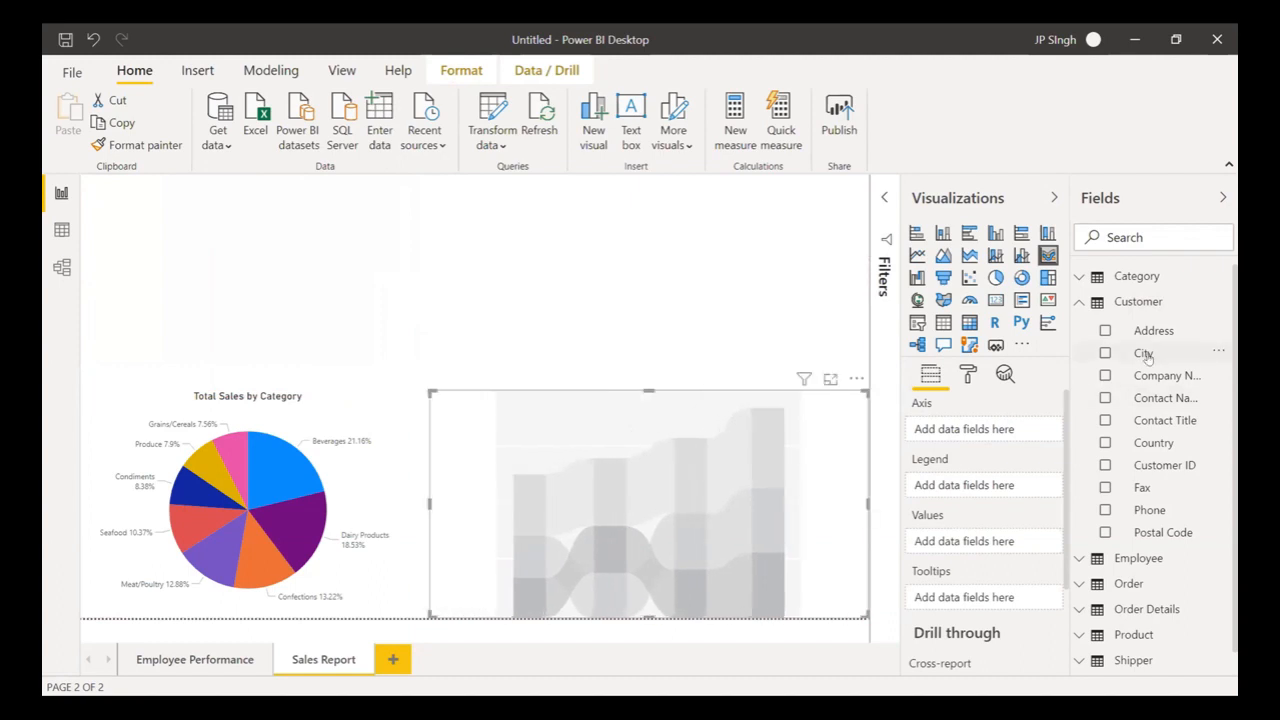
drag(1148, 358, 1000, 431)
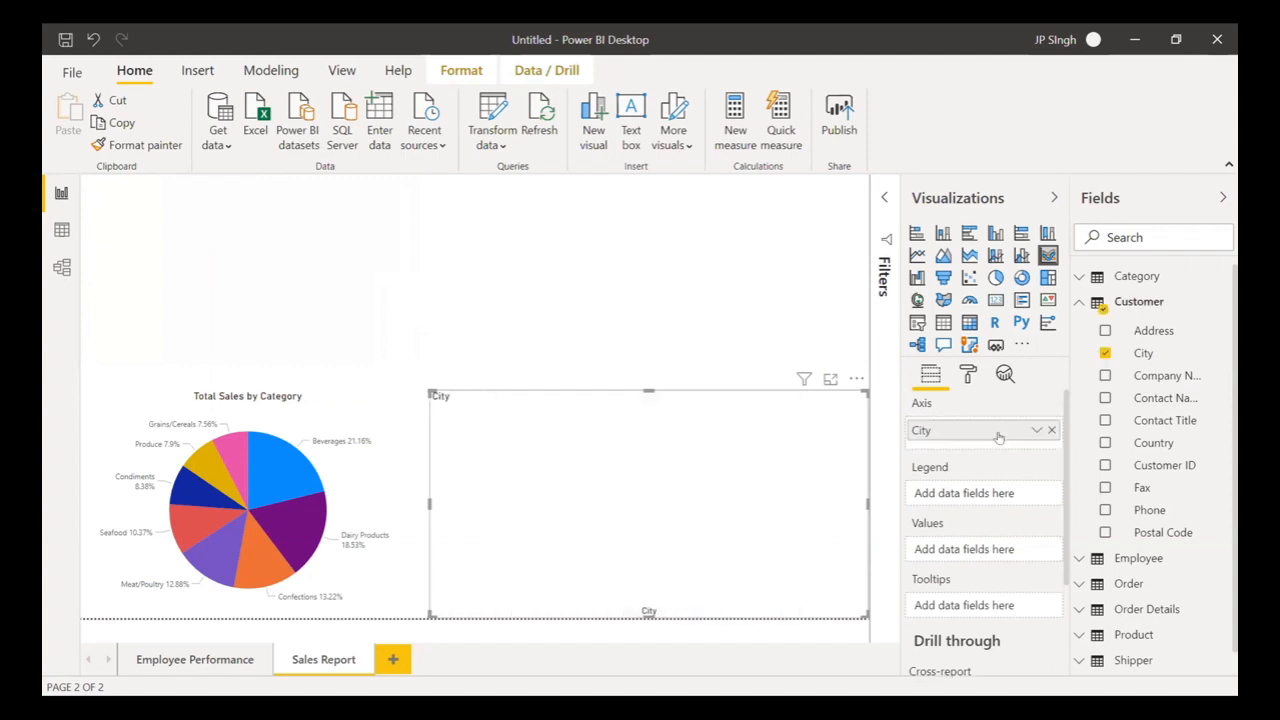
drag(1145, 352, 991, 490)
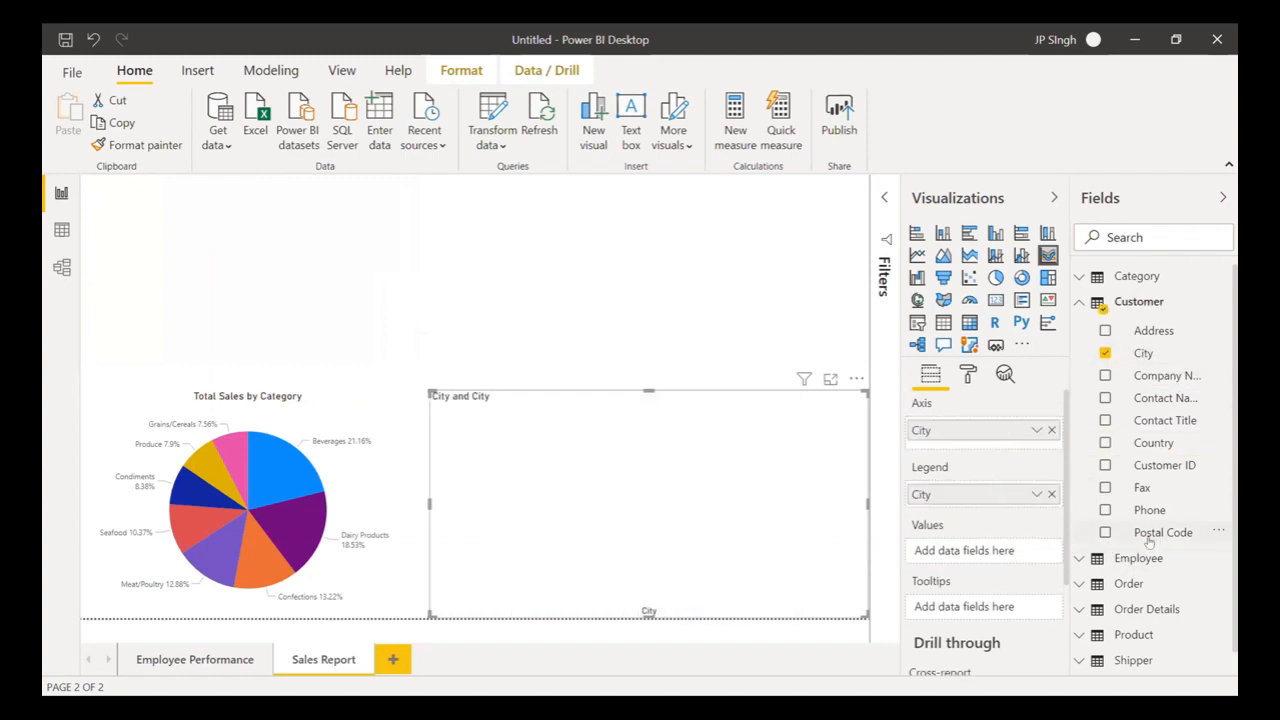
- Add Total Sales from Order Details as the chart values and rework City in the legend
scroll(1148, 540, down, 1)
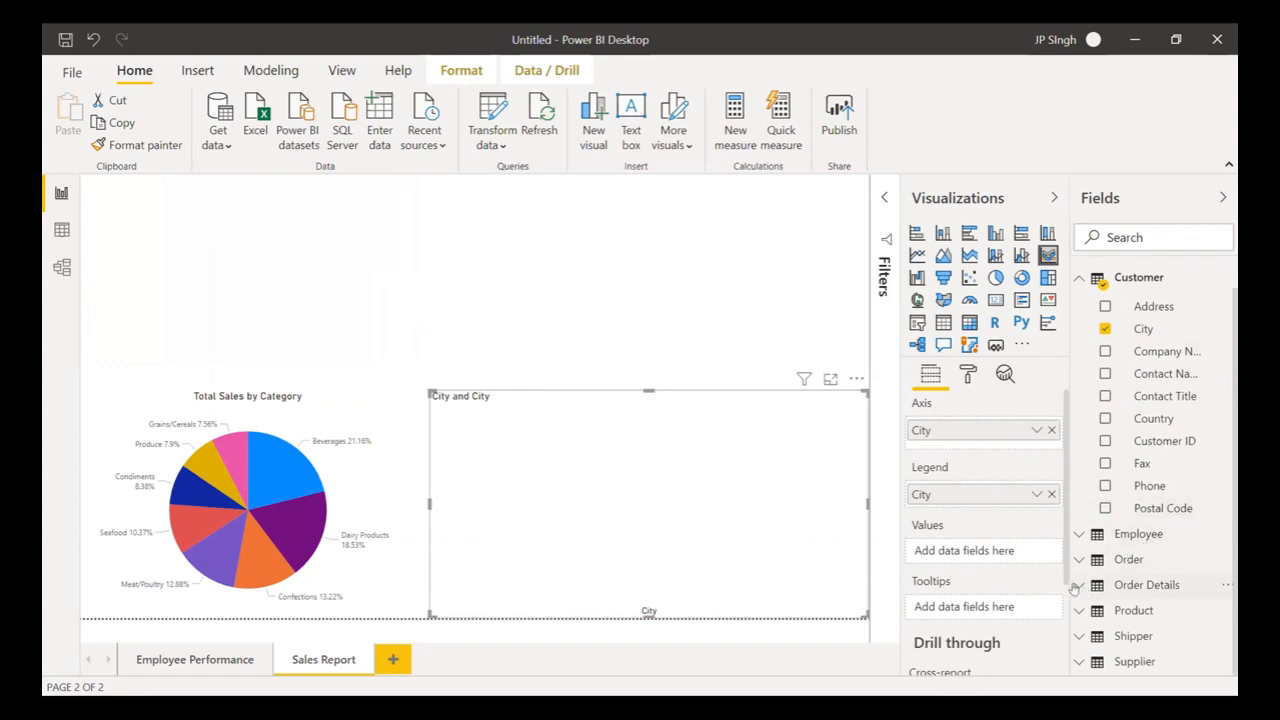
click(1074, 588)
scroll(1150, 540, down, 3)
drag(1150, 563, 973, 551)
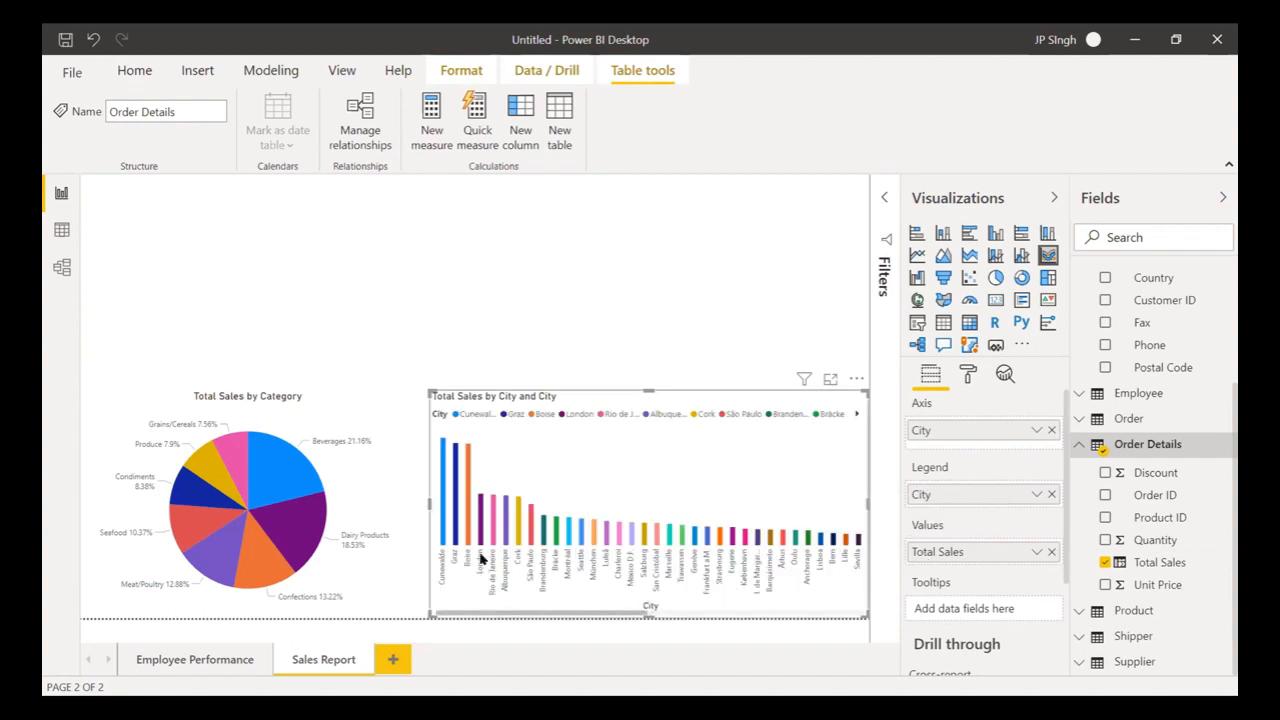
click(1050, 494)
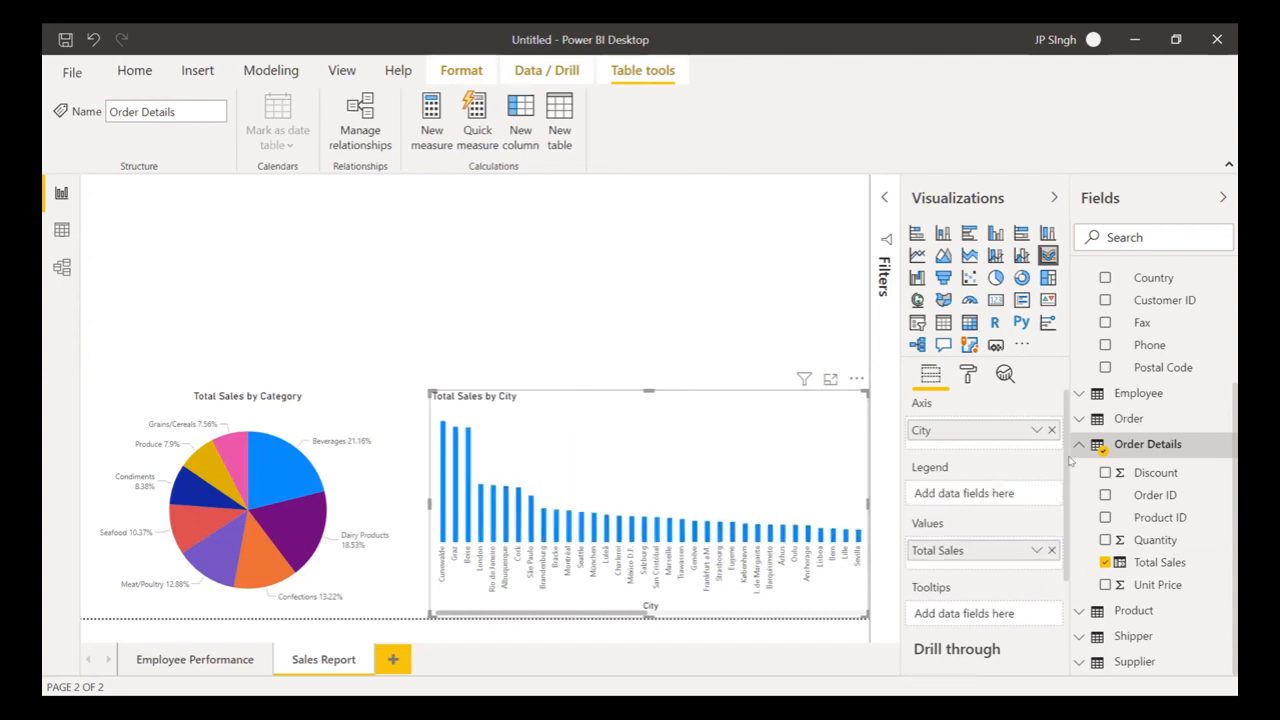
scroll(1150, 330, up, 3)
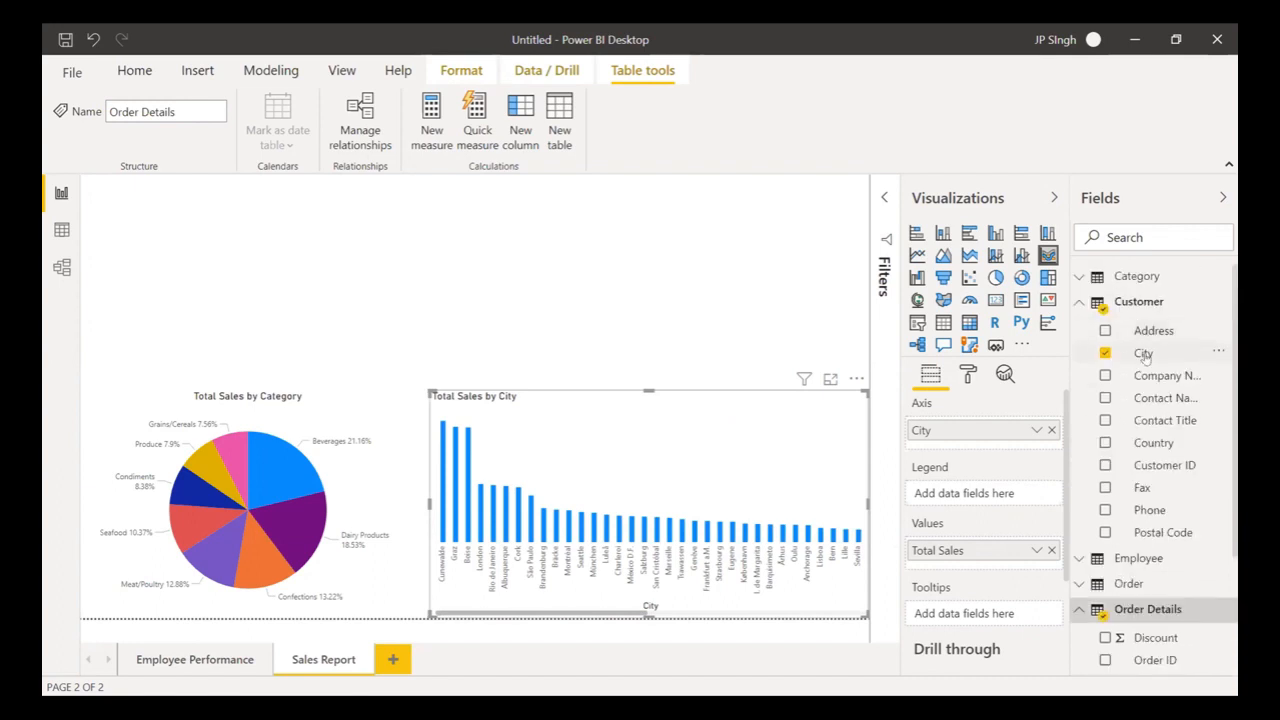
drag(1143, 353, 993, 498)
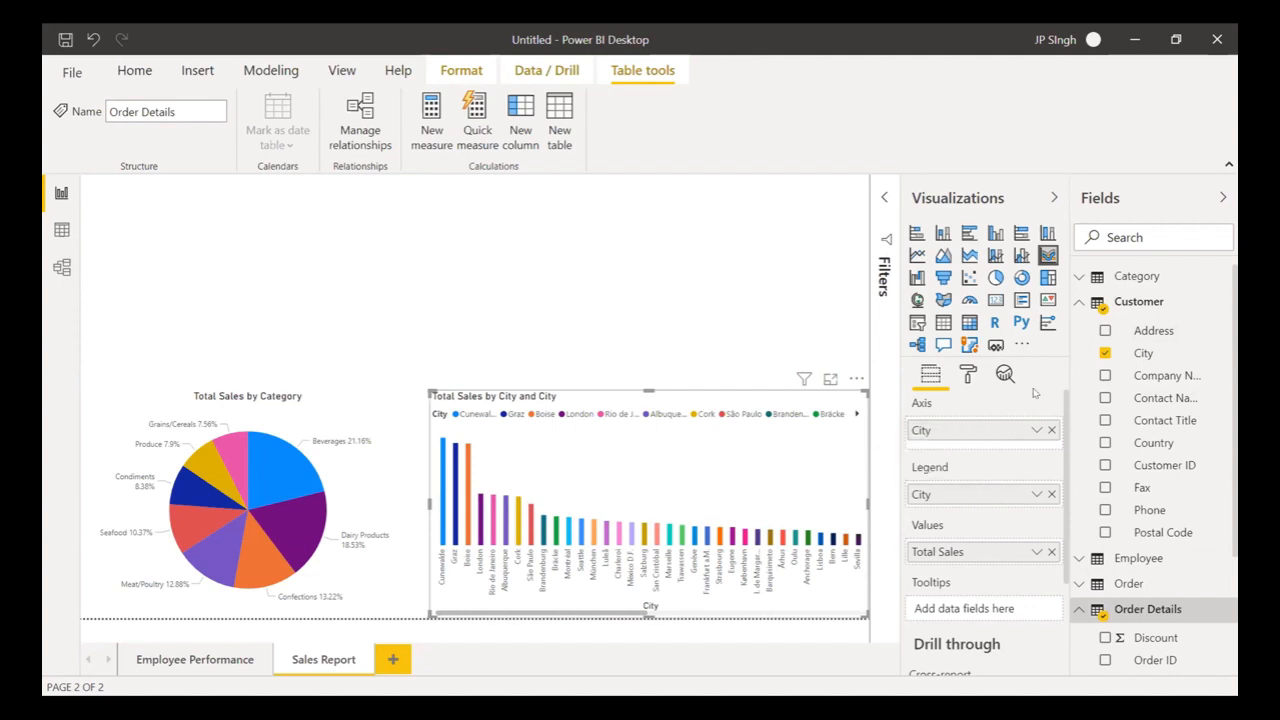
- Turn the ribbon chart's legend off, leave data labels off, and uncheck City
click(970, 373)
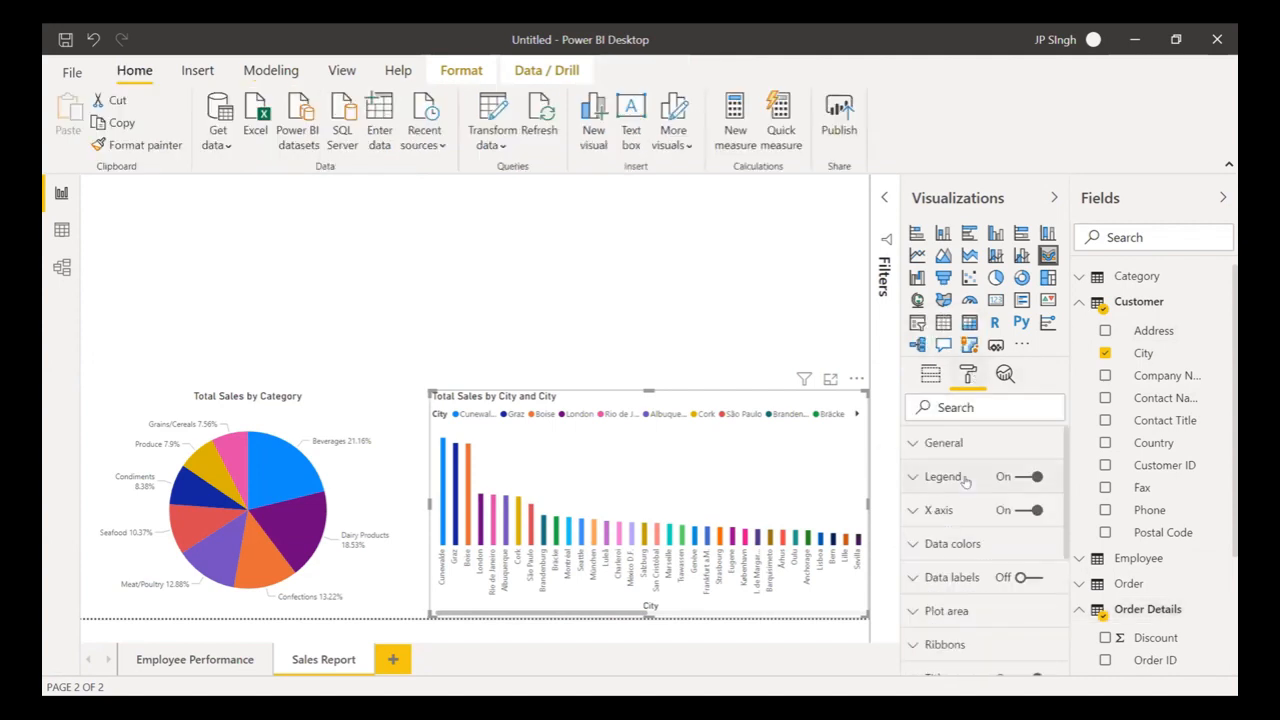
click(1016, 478)
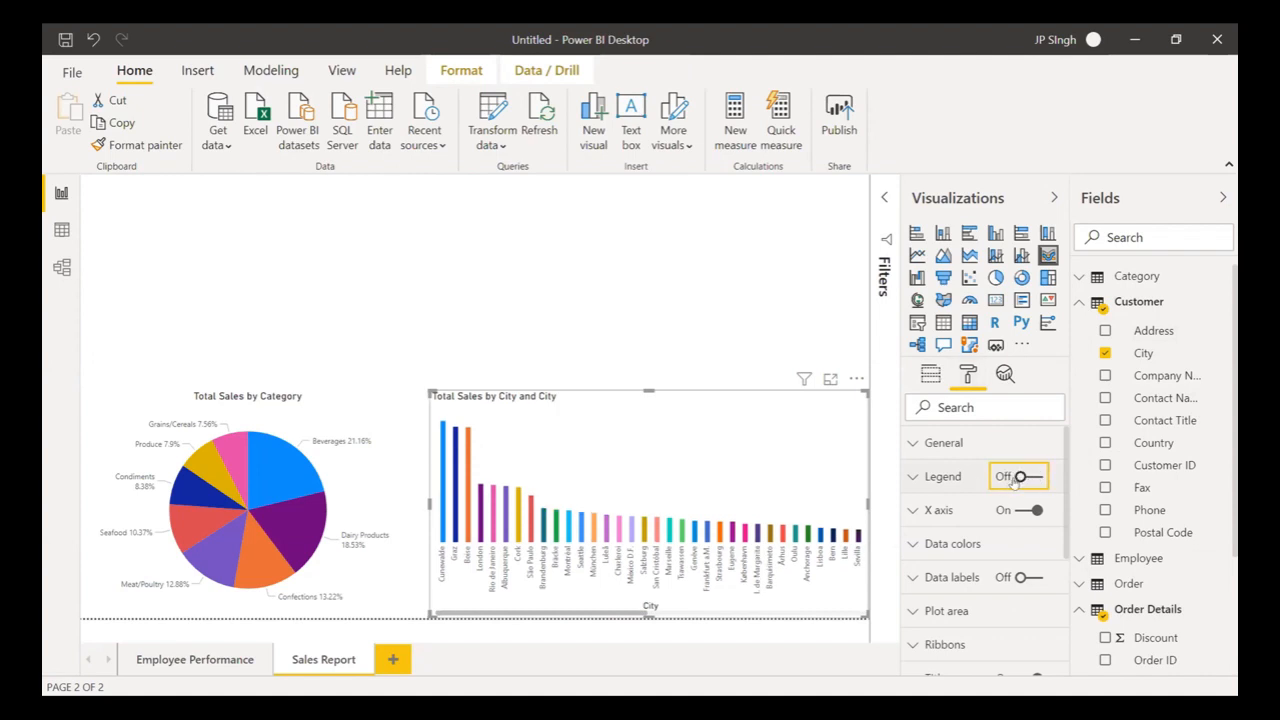
click(1025, 578)
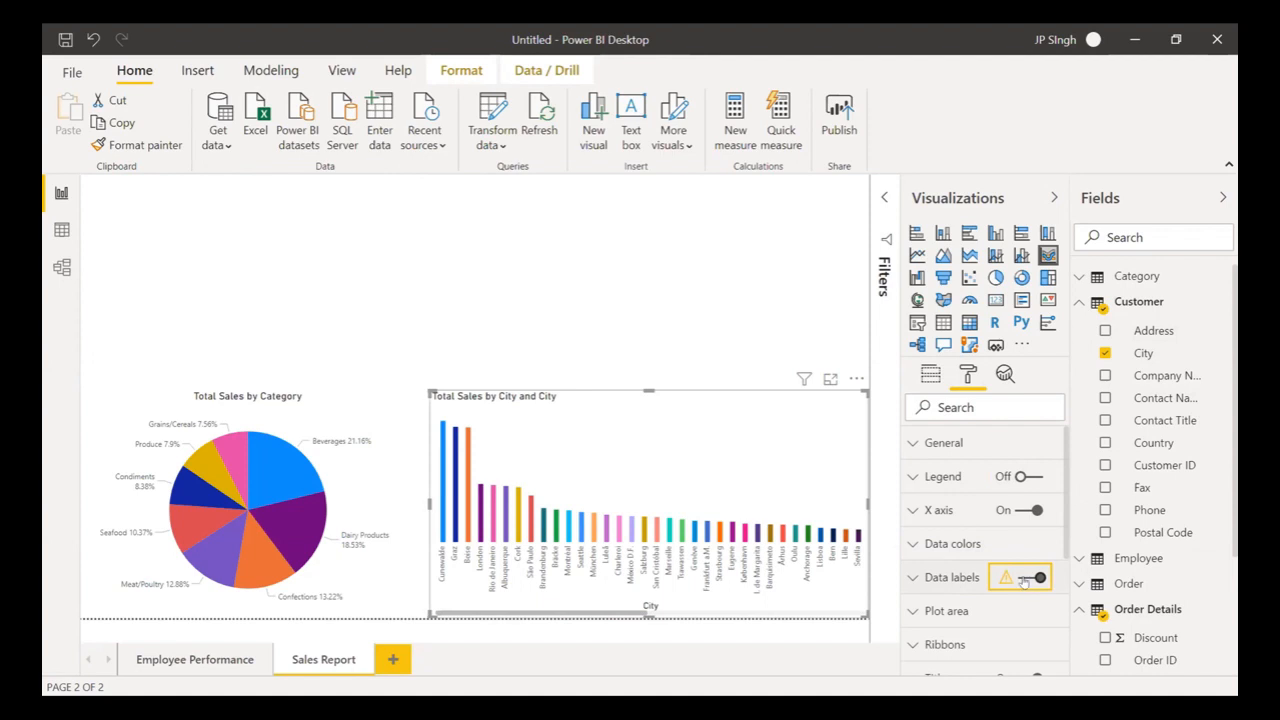
click(1023, 580)
click(1026, 580)
click(1026, 580)
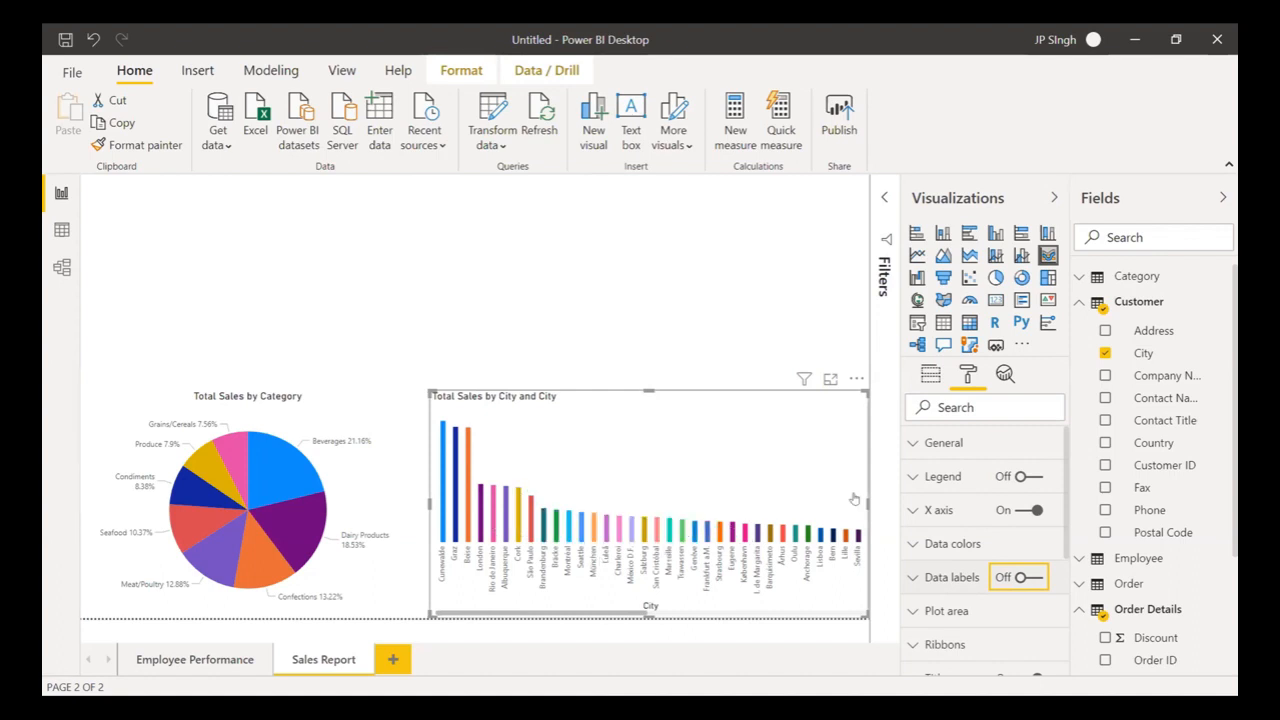
click(1105, 353)
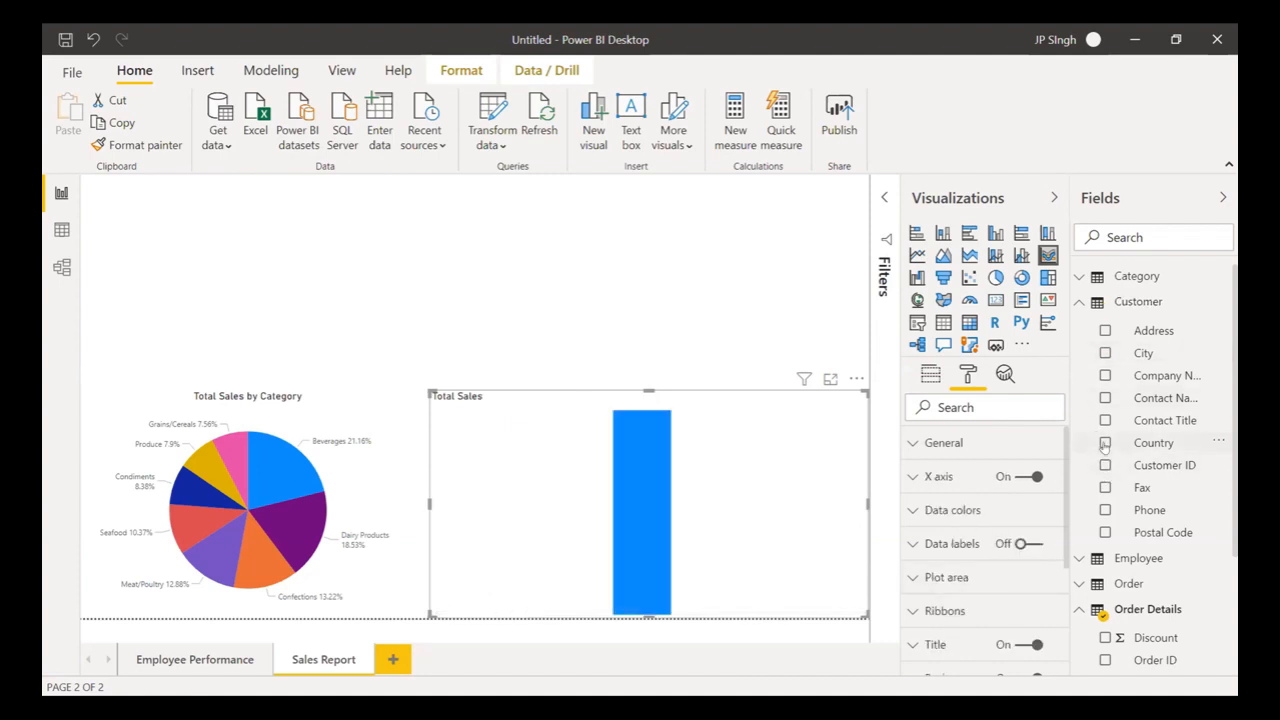
- Put Country on the chart's Axis and Legend, with City beneath Country on the axis
click(931, 376)
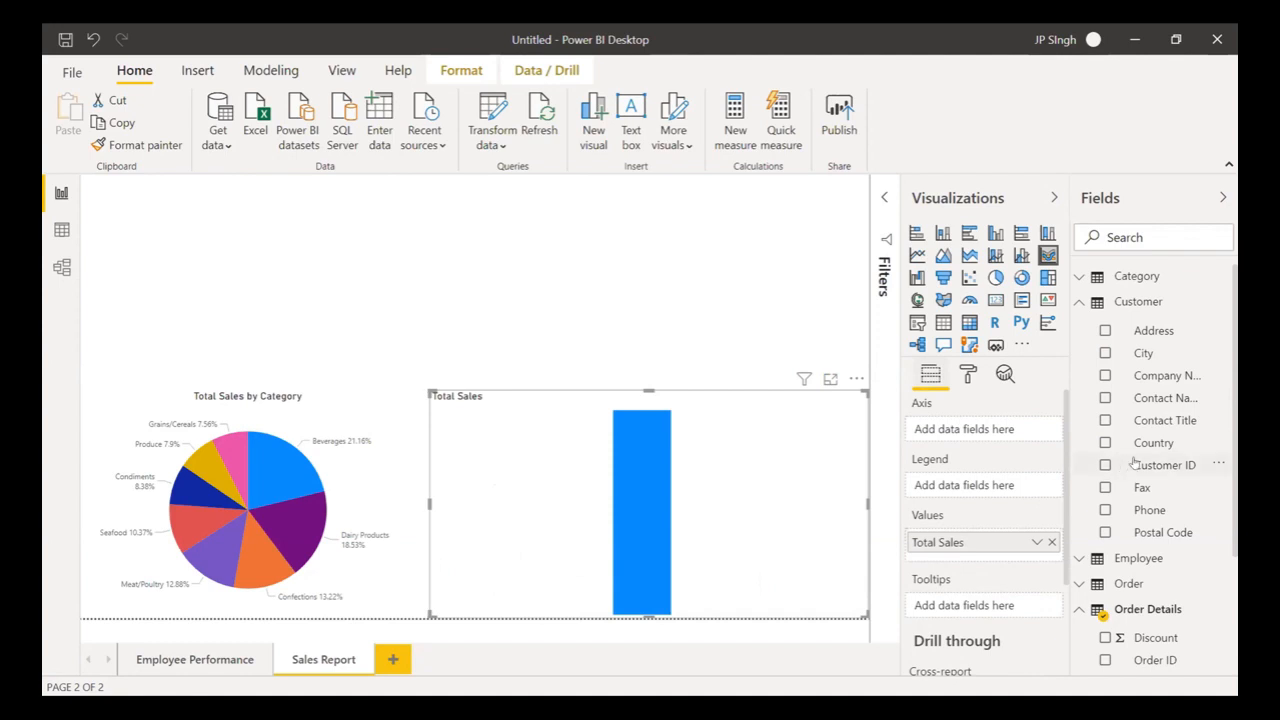
drag(1150, 443, 997, 429)
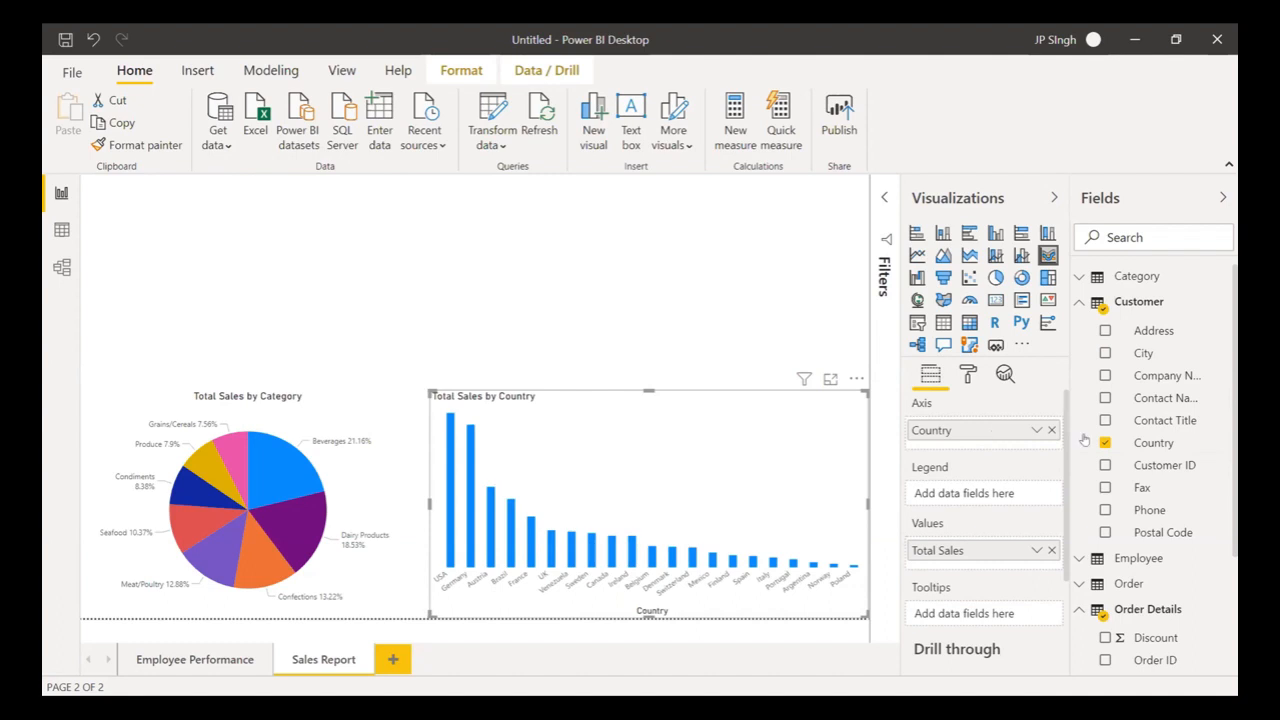
drag(1153, 443, 1012, 498)
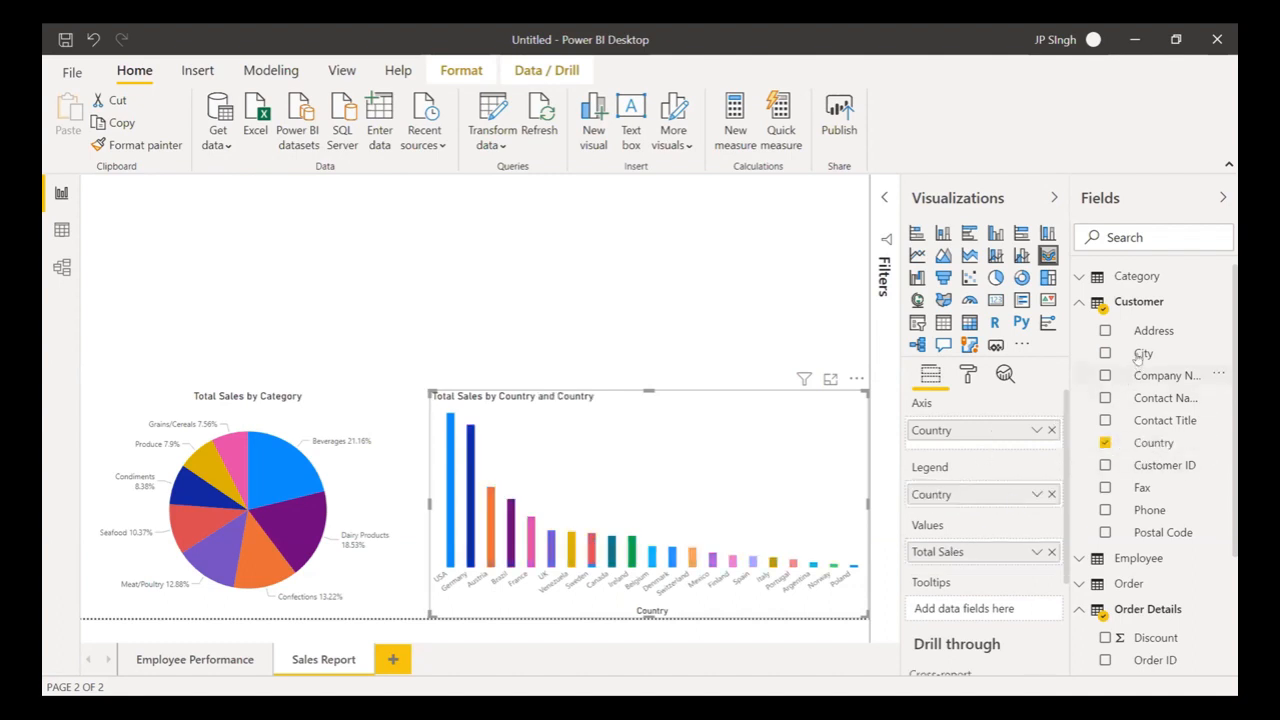
drag(1140, 353, 975, 450)
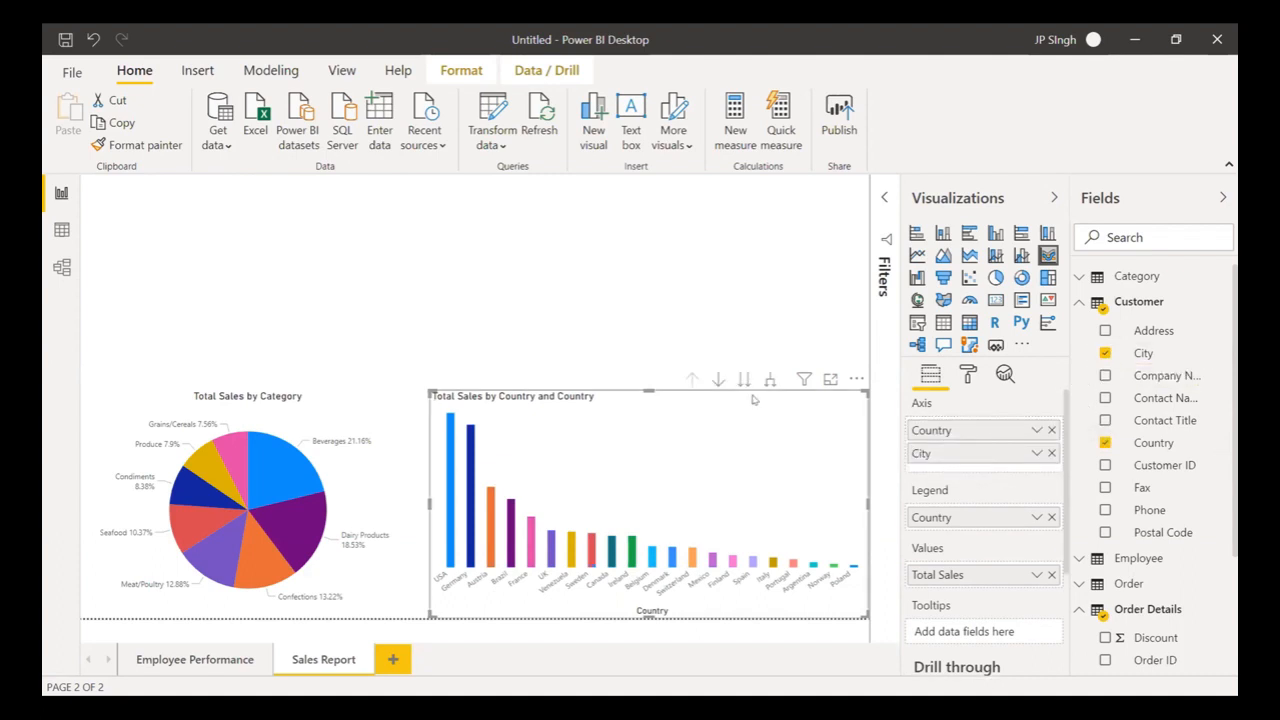
- Drill into USA's cities, drill back up to countries, and collapse the Customer fields
click(718, 379)
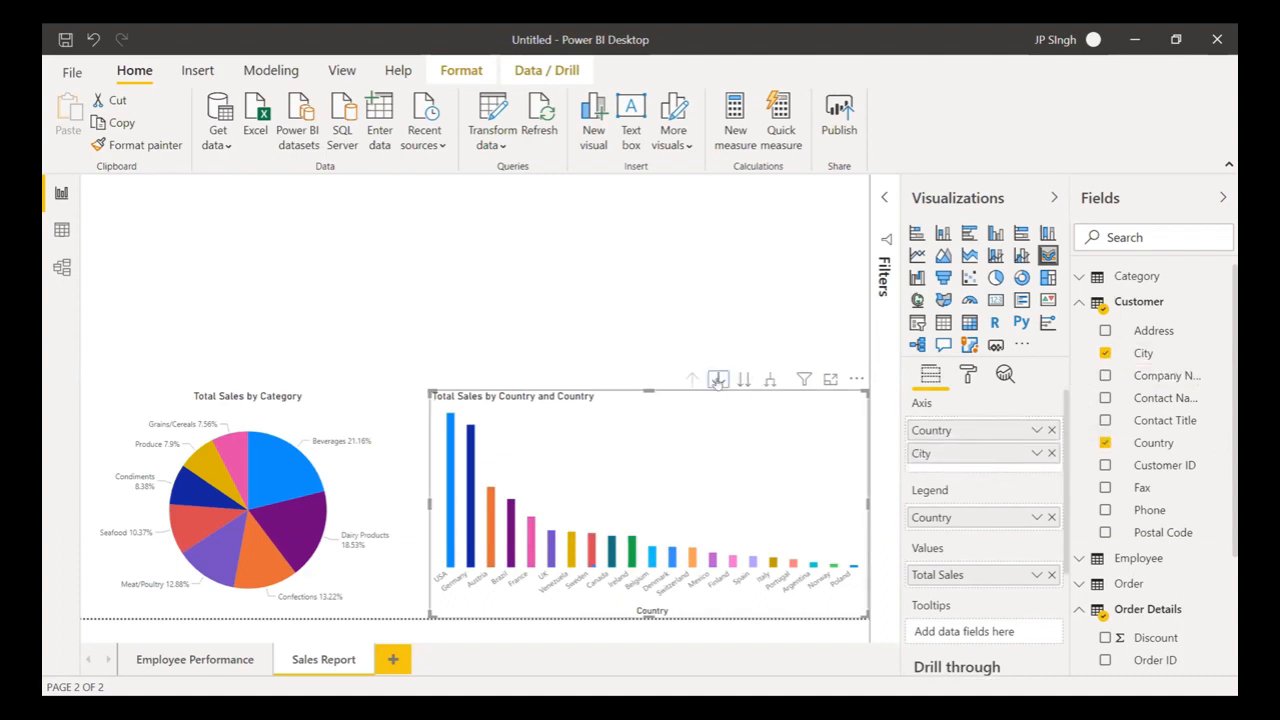
click(449, 540)
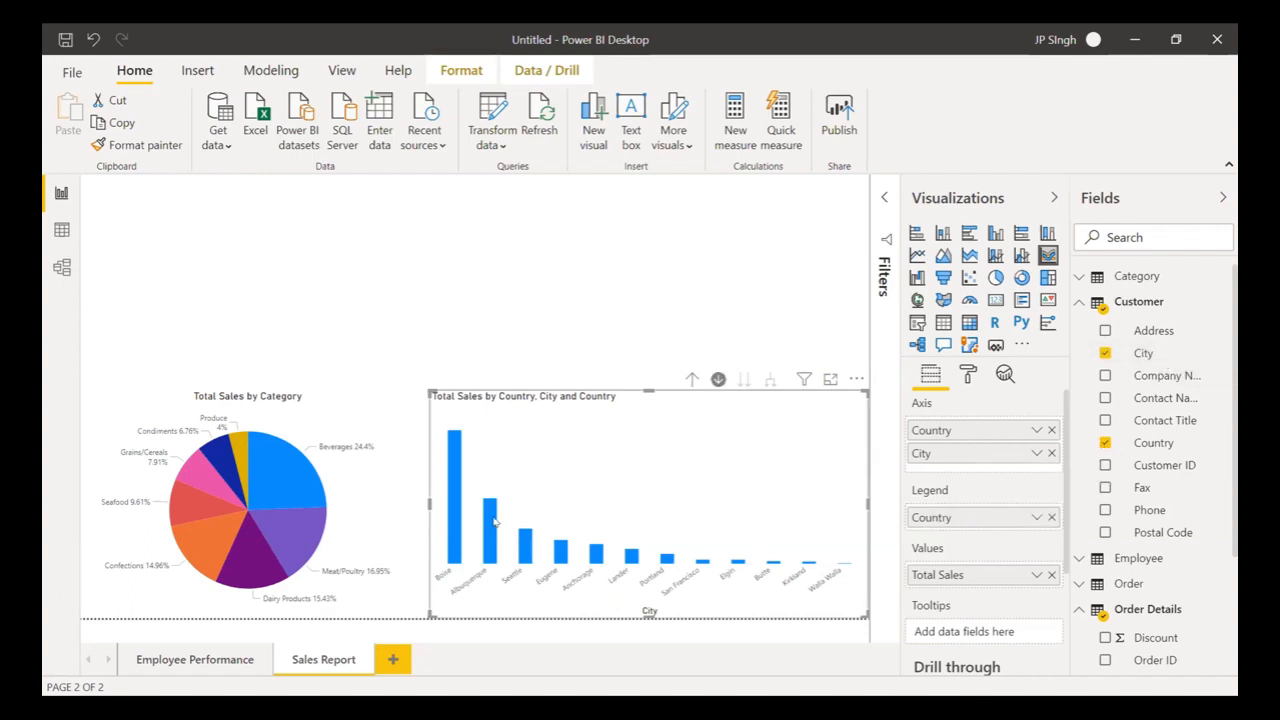
click(692, 379)
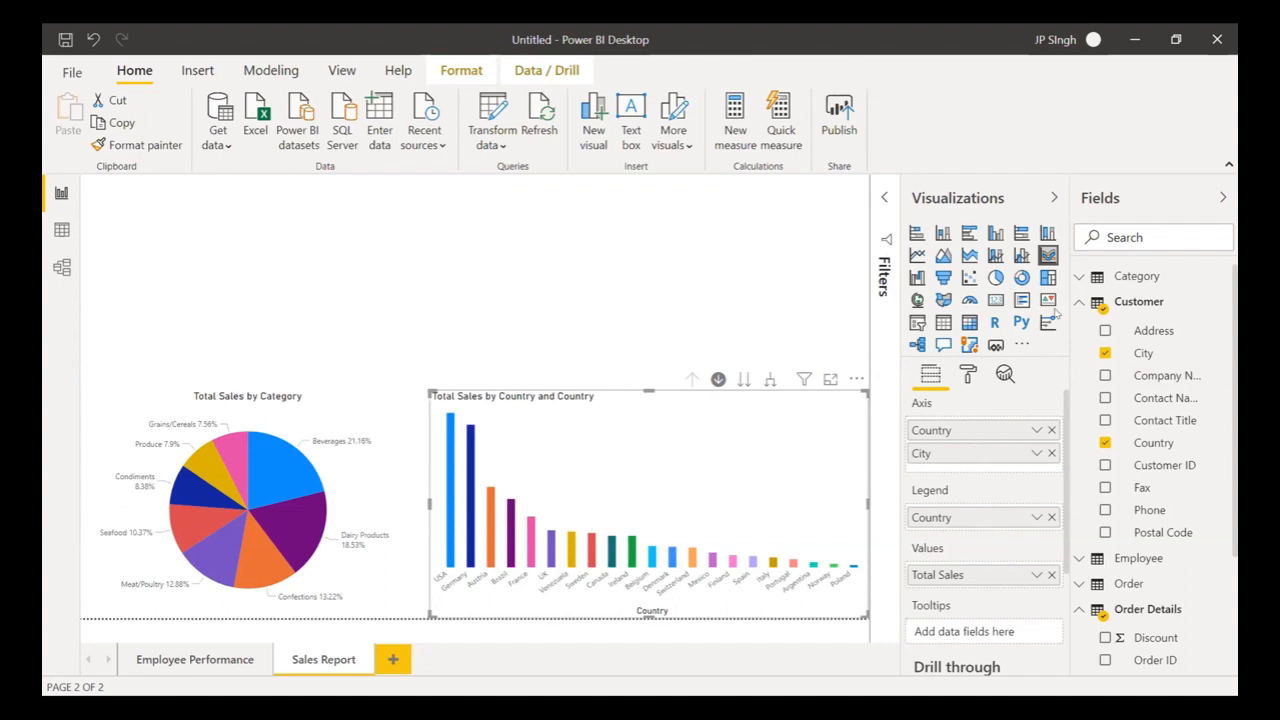
click(1078, 304)
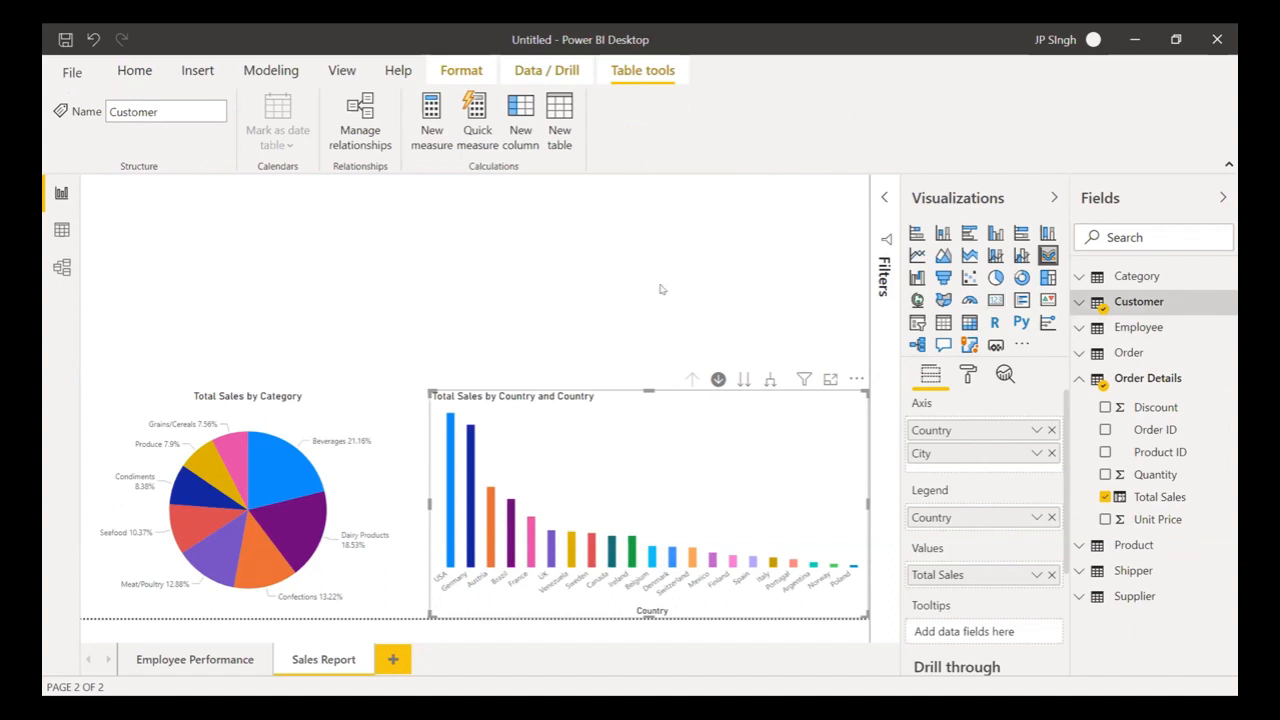
- Insert a new ribbon chart with order Year on both Axis and Legend
click(827, 291)
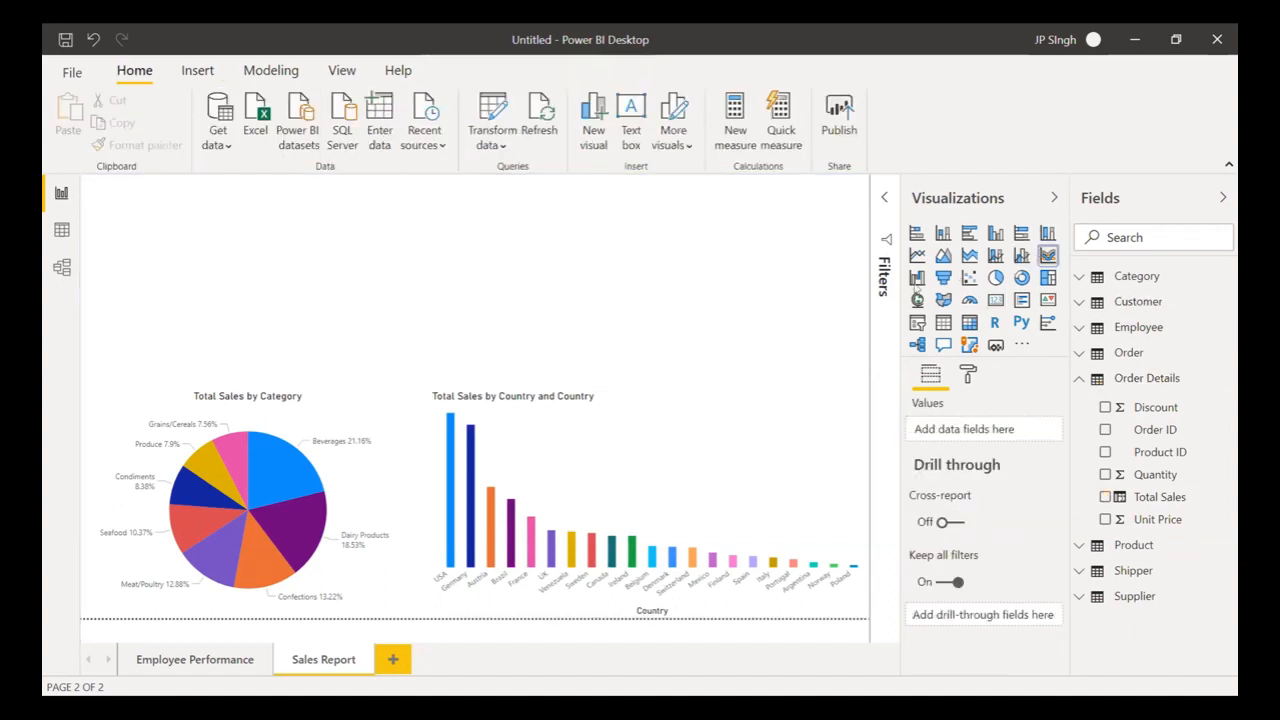
click(1047, 255)
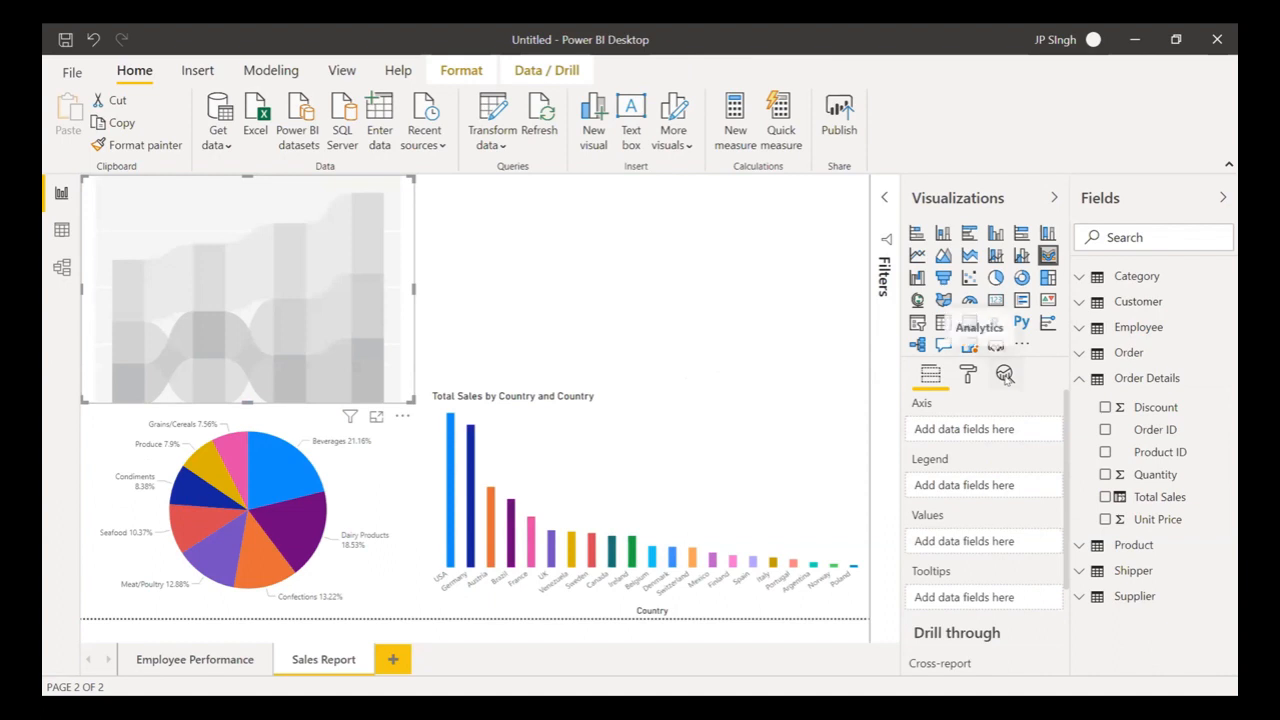
click(1078, 355)
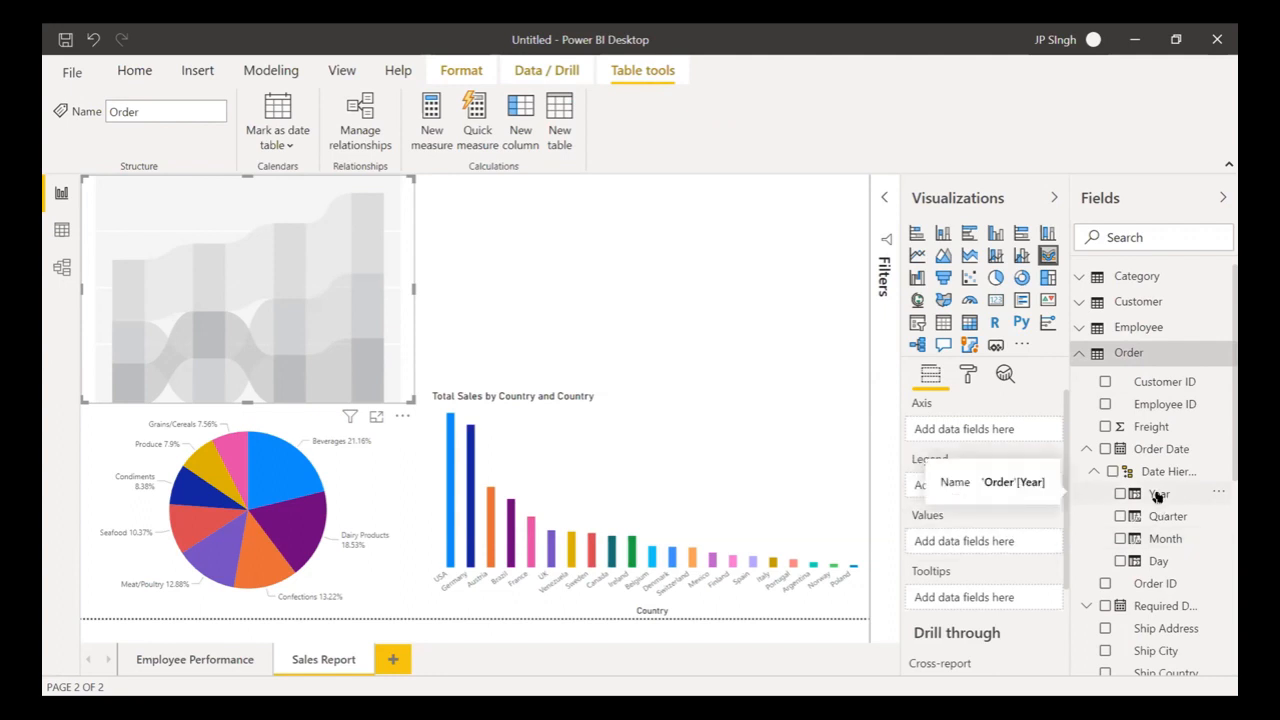
drag(1157, 497, 1003, 428)
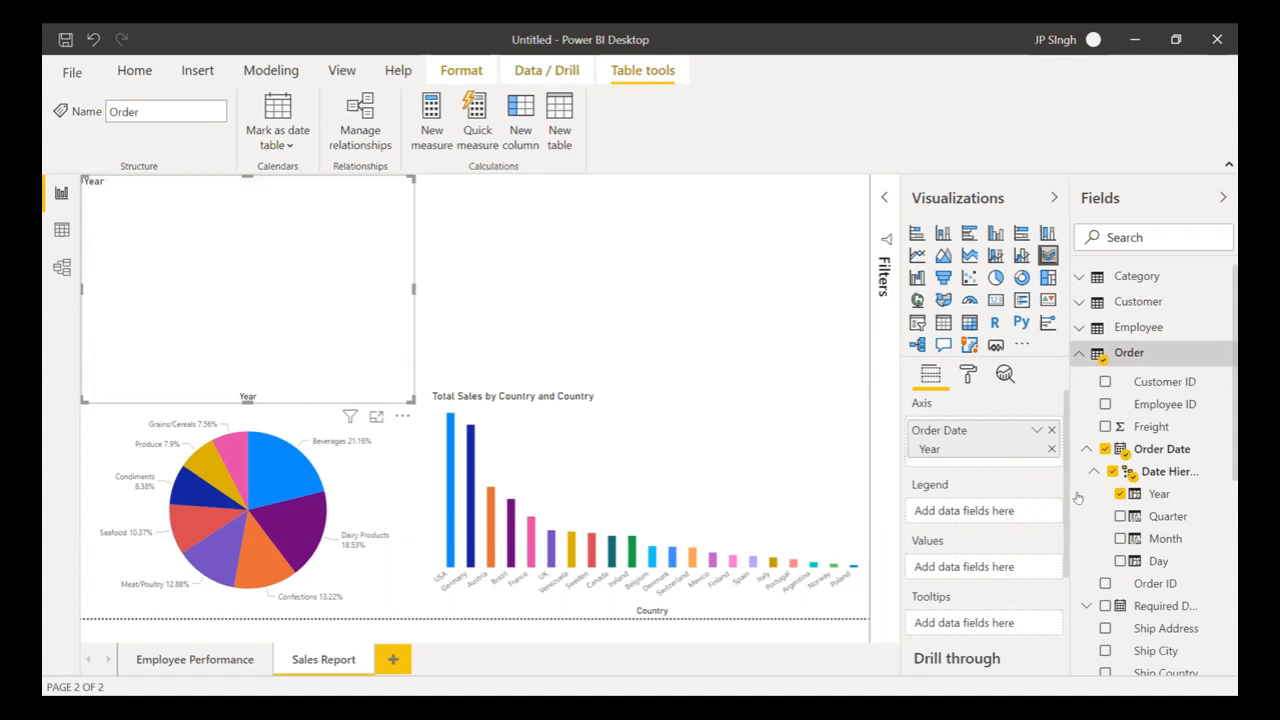
drag(1158, 494, 1013, 512)
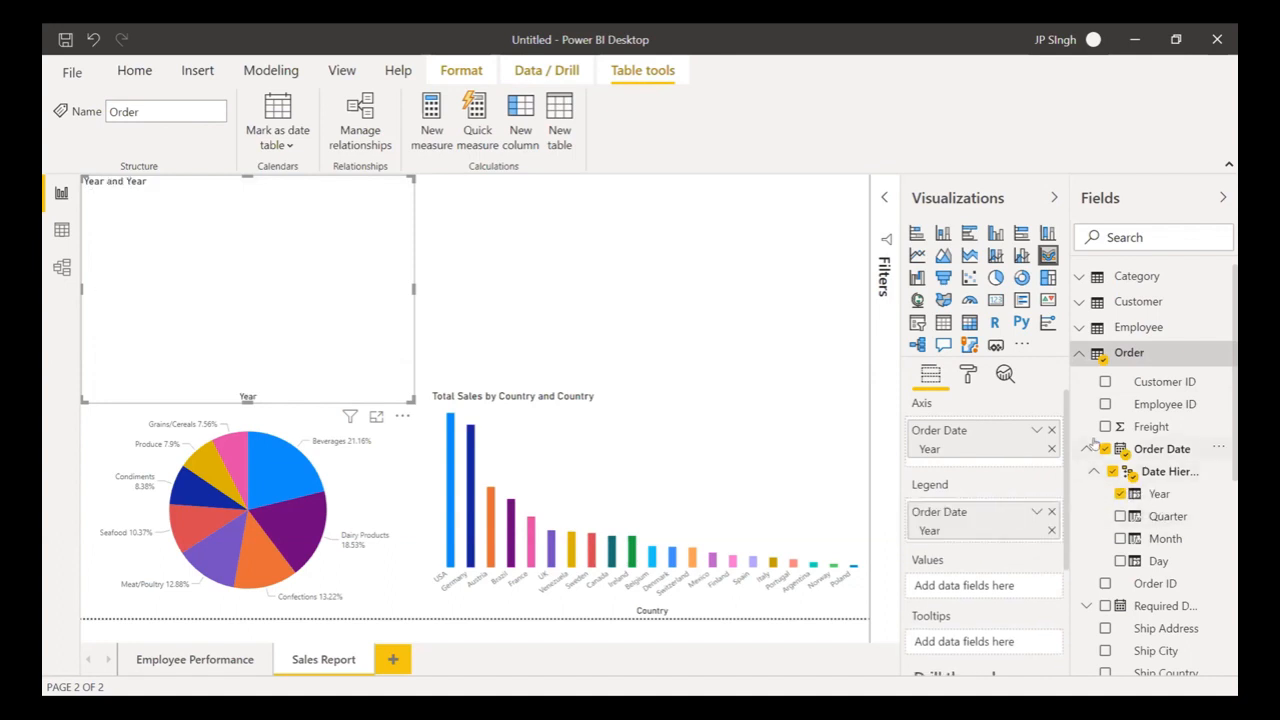
- Add Total Sales as the values and convert the year chart to a donut
click(1078, 356)
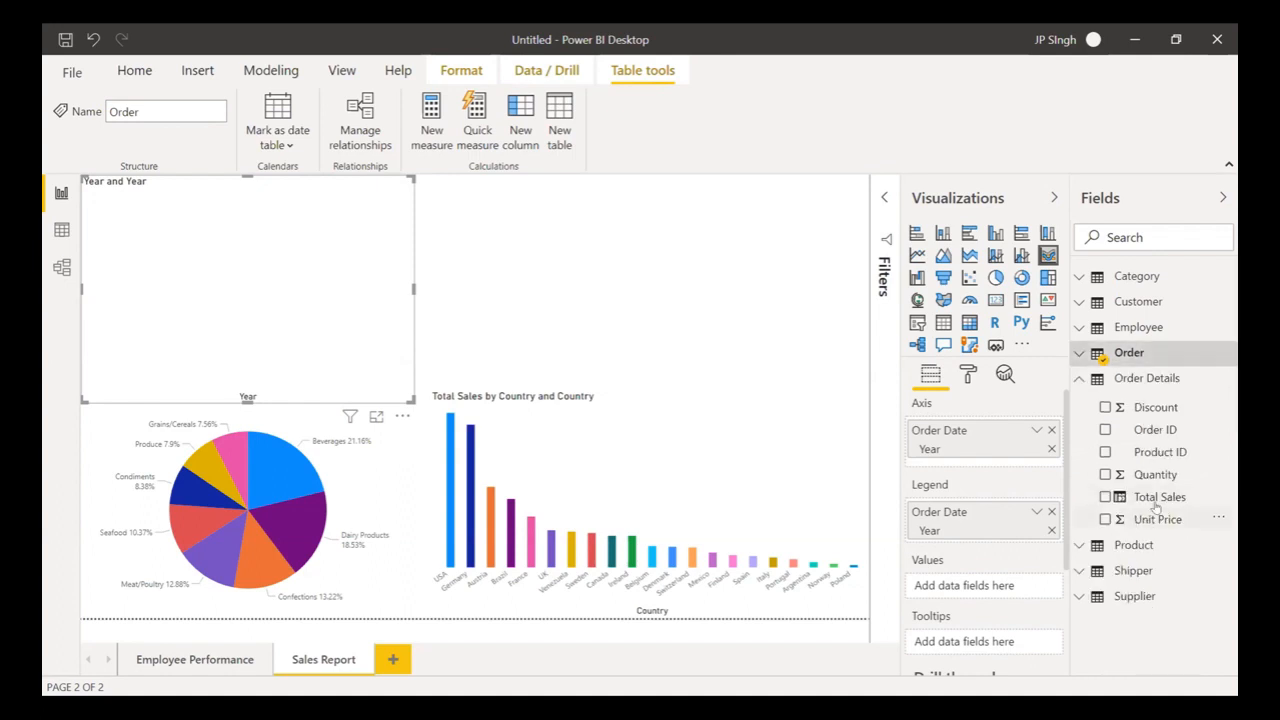
drag(1158, 497, 993, 587)
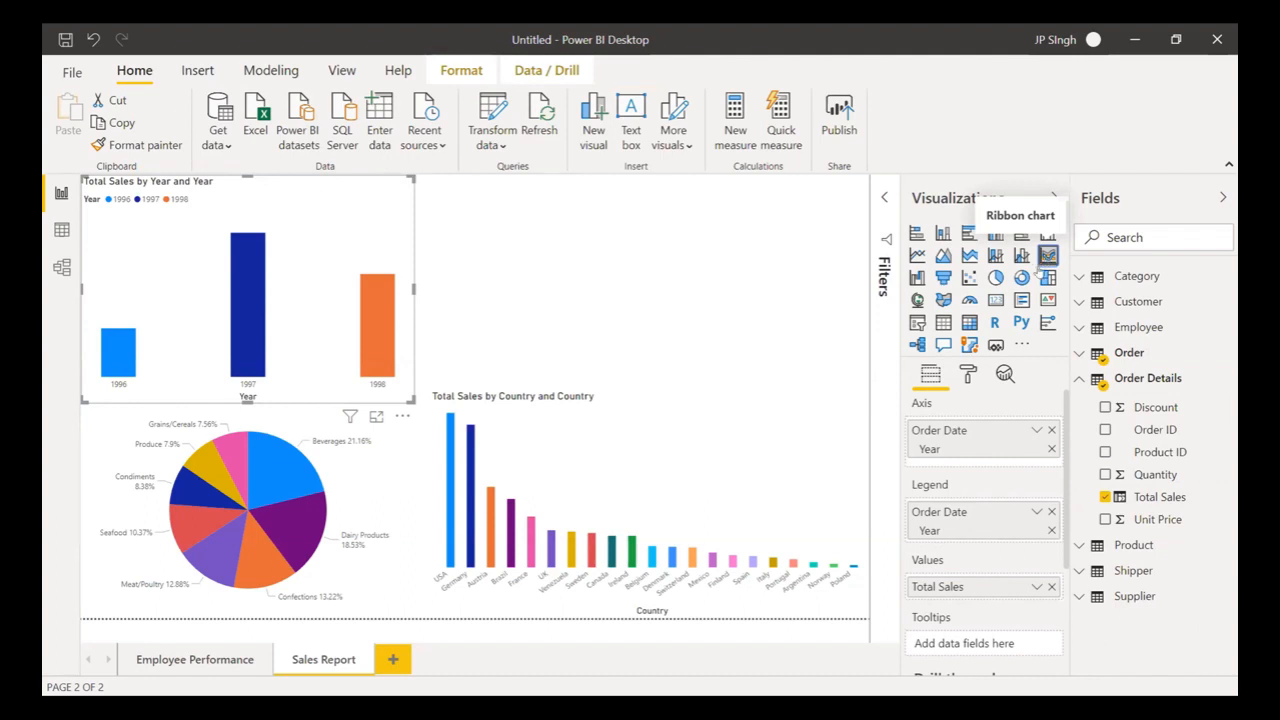
scroll(1021, 442, down, 3)
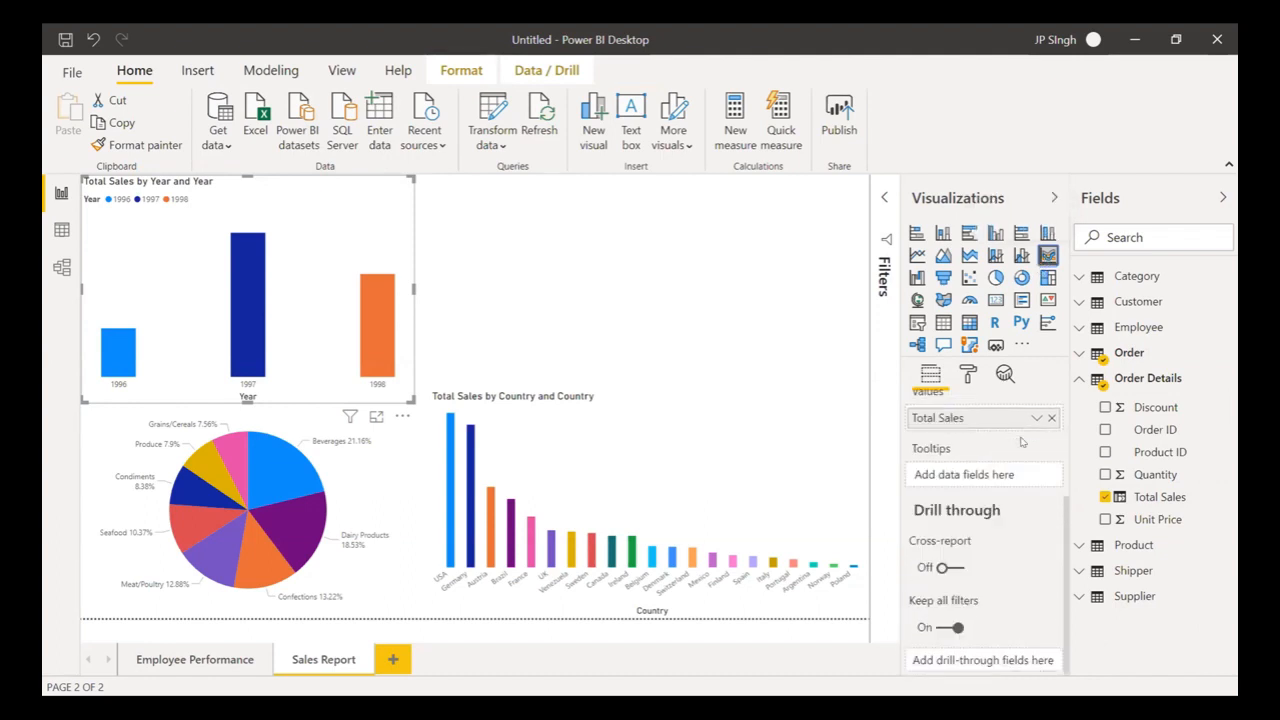
scroll(1021, 442, up, 3)
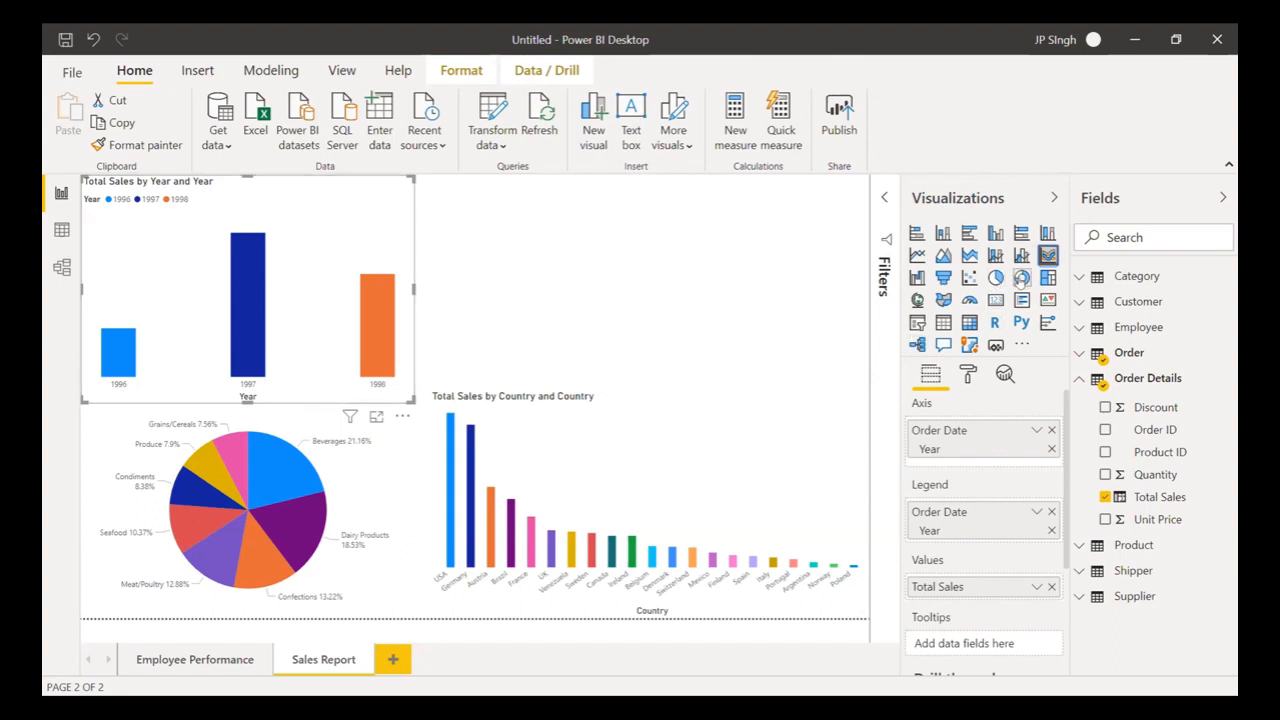
click(1021, 278)
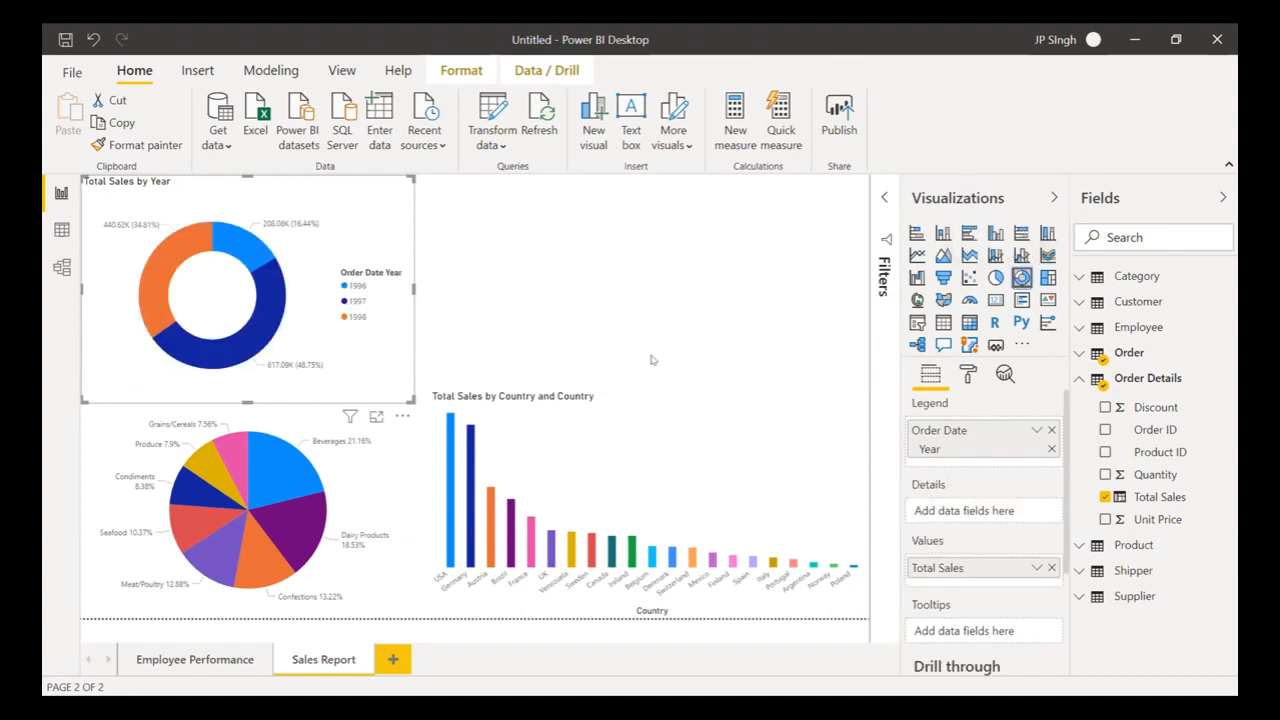
- Turn off the donut's legend and set detail label style to Category, percent of total
click(967, 374)
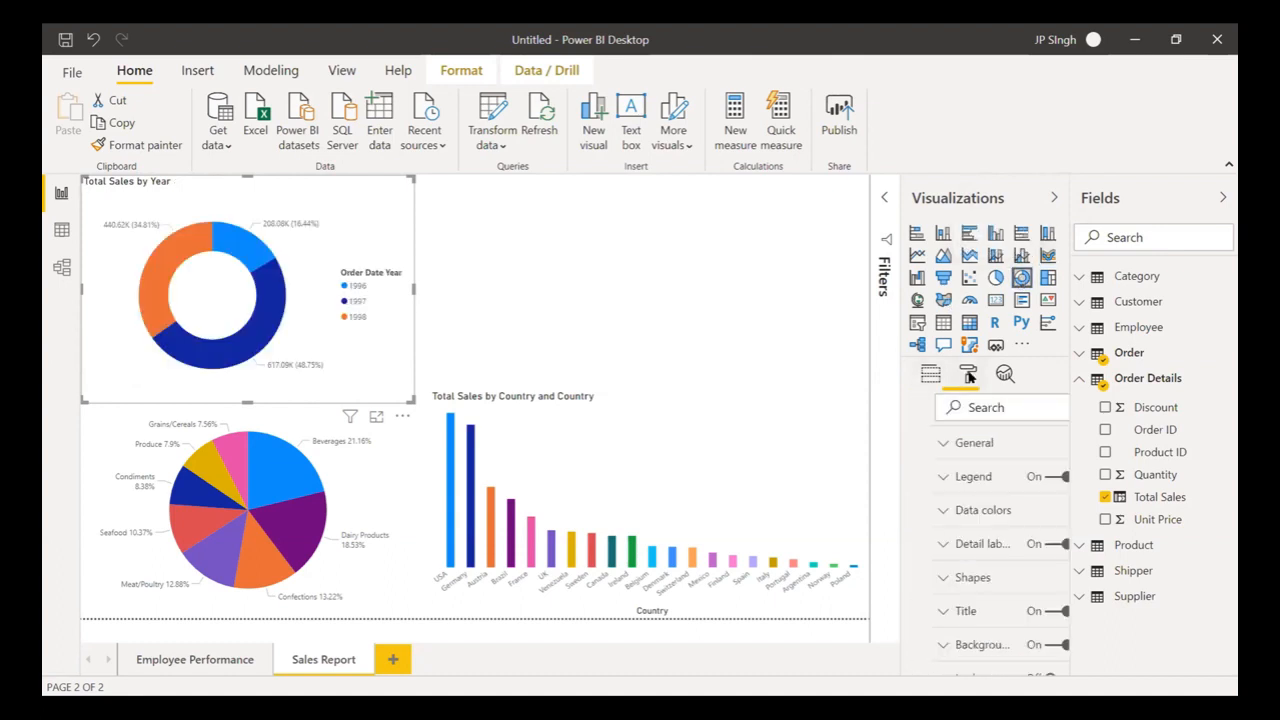
click(1023, 478)
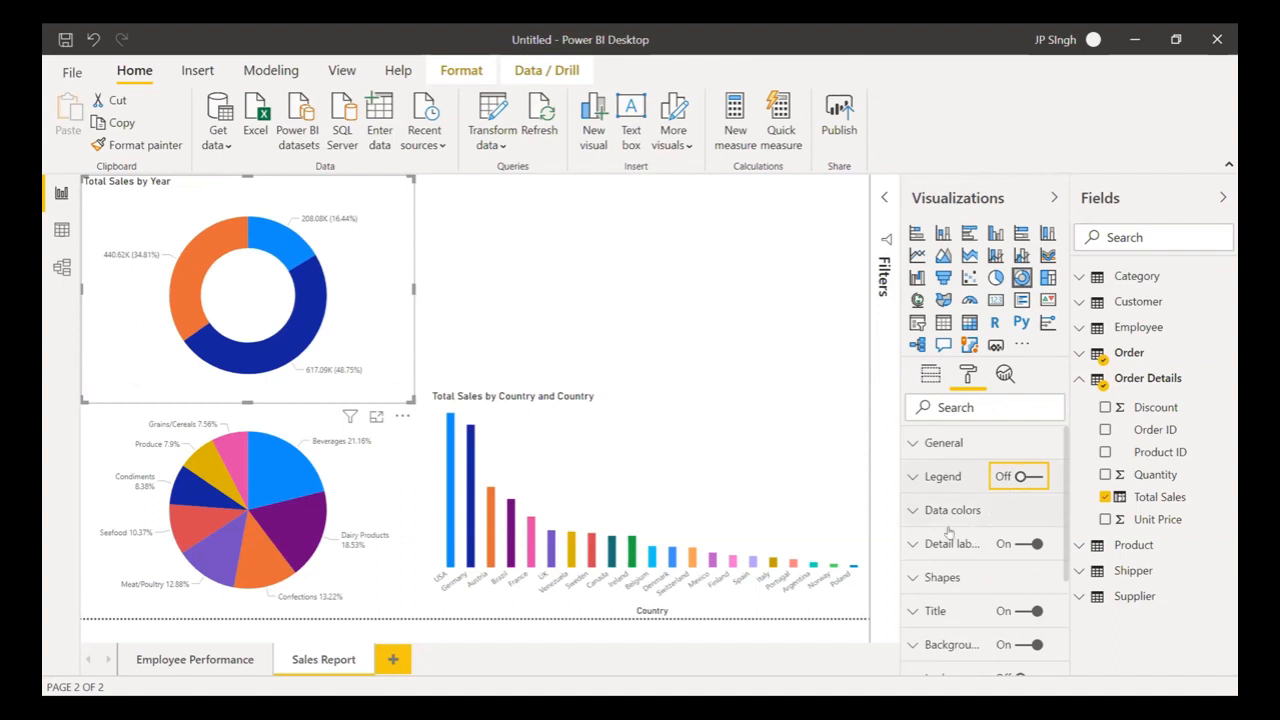
click(913, 543)
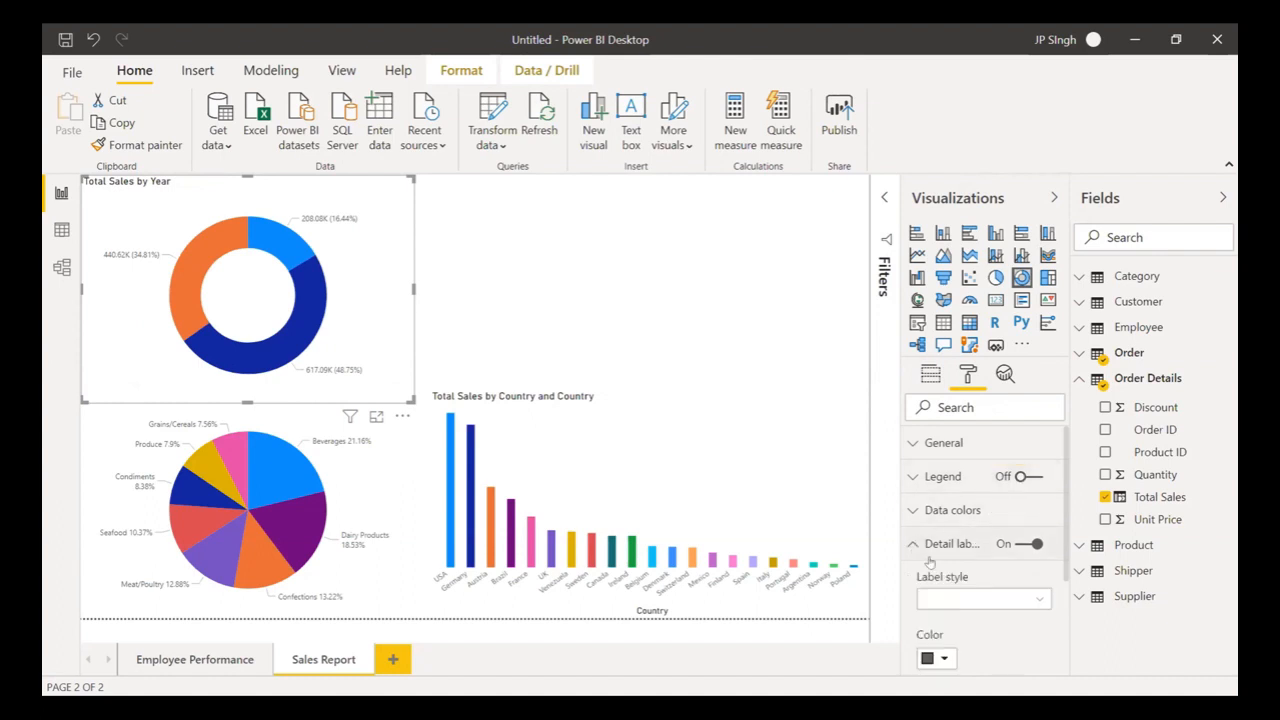
click(967, 598)
click(970, 536)
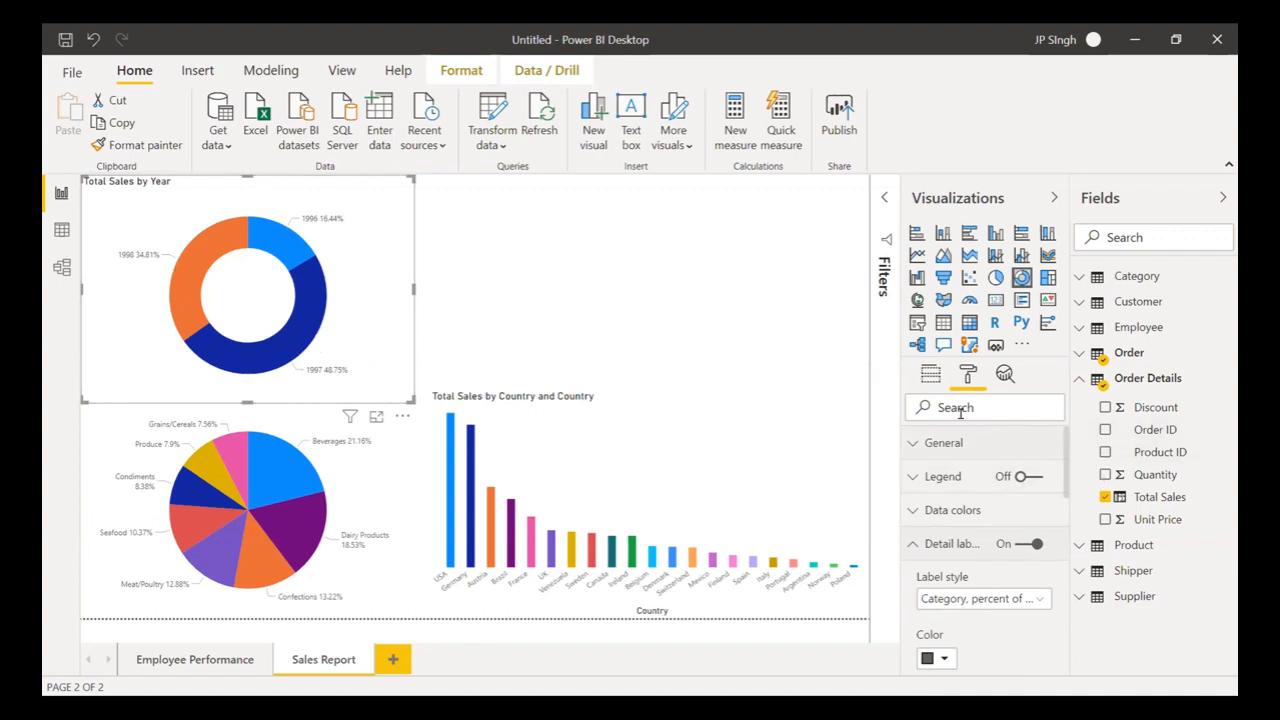
click(930, 375)
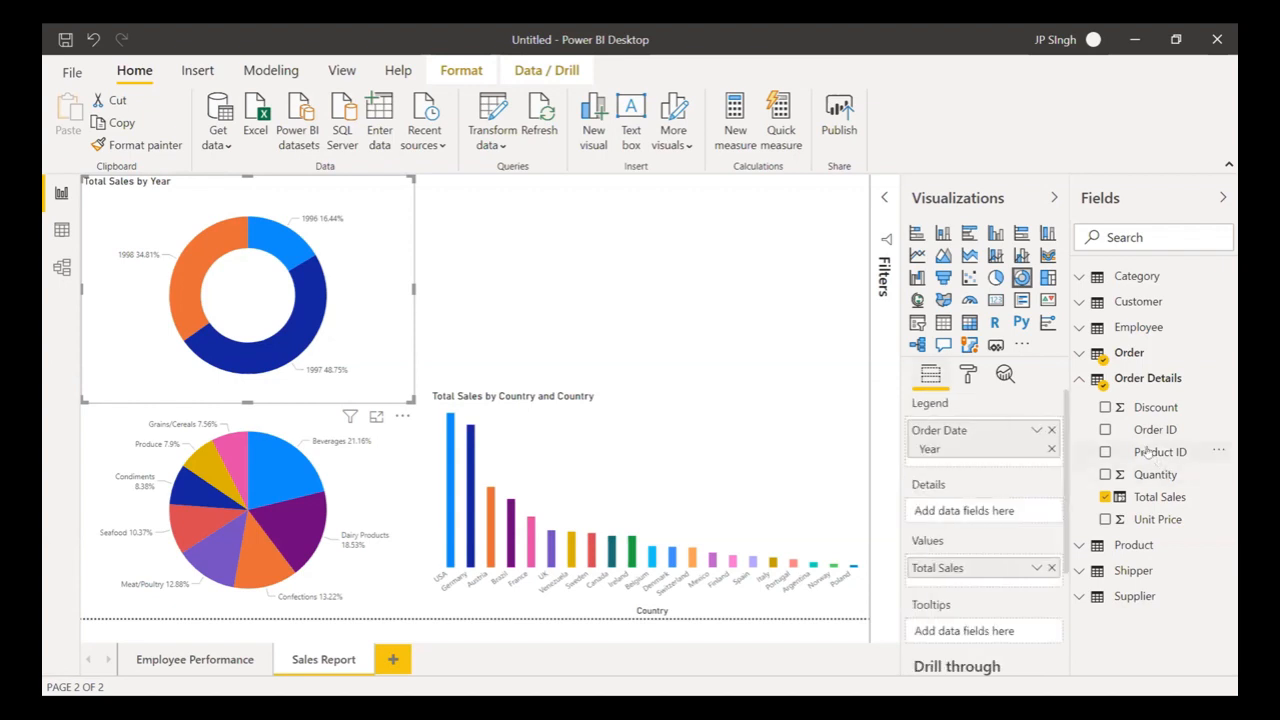
click(1079, 353)
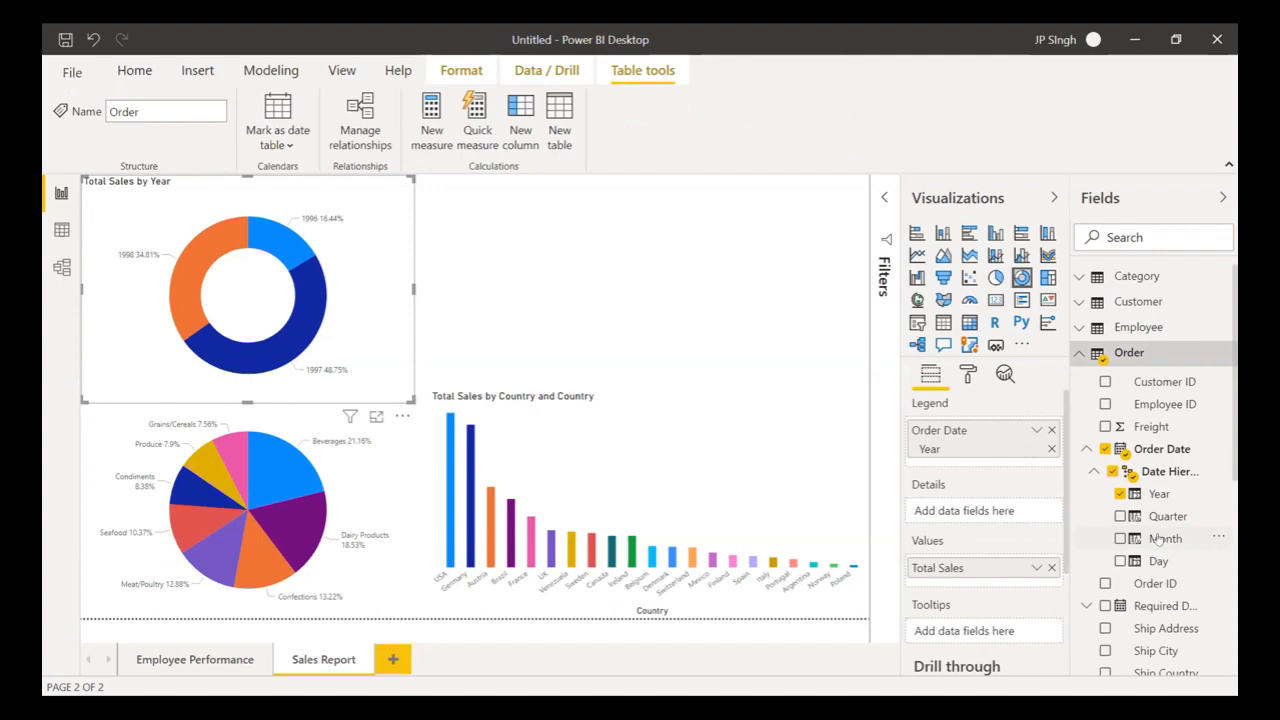
- Add Month under Year in the donut's legend and drill into 1997's monthly sales
drag(1160, 538, 1008, 467)
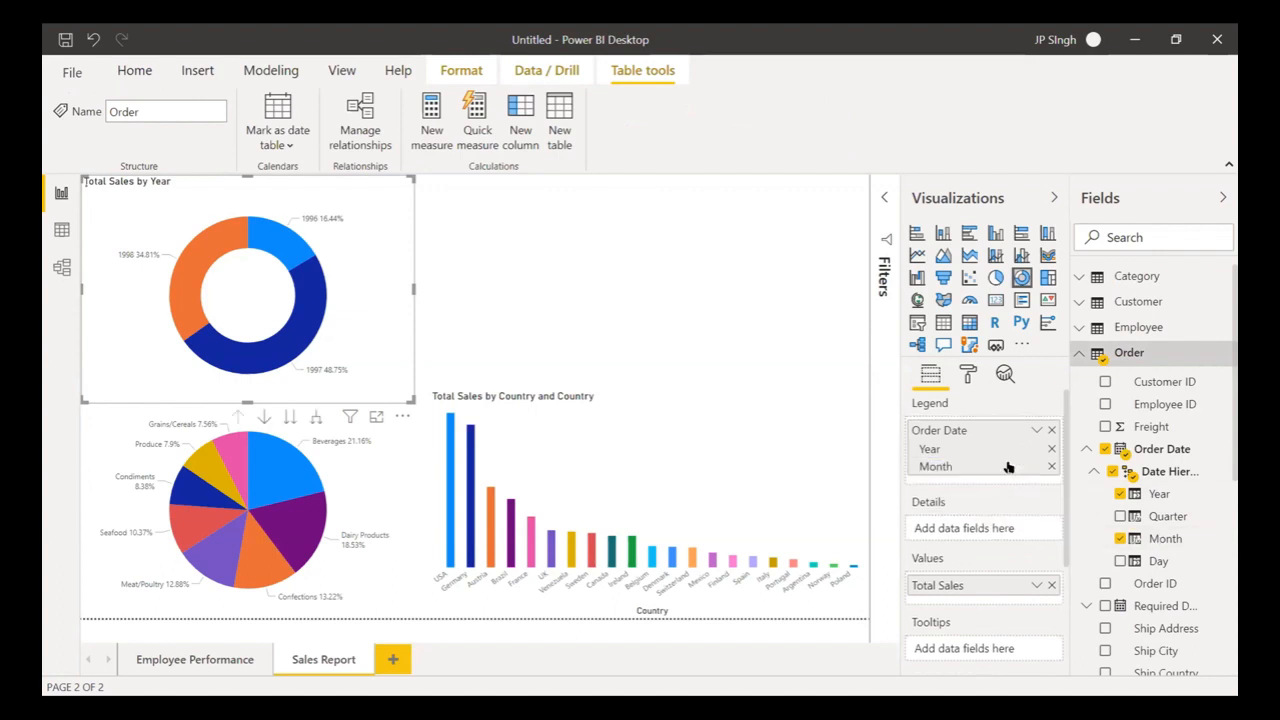
click(277, 349)
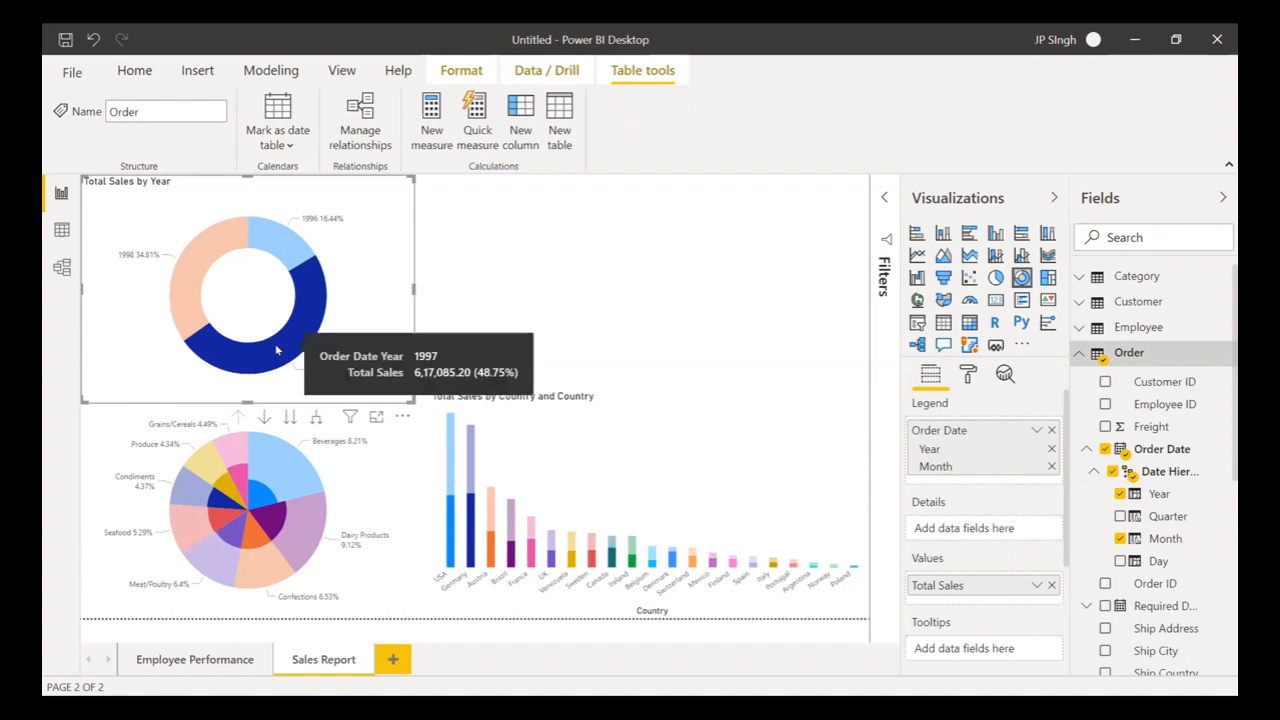
click(262, 414)
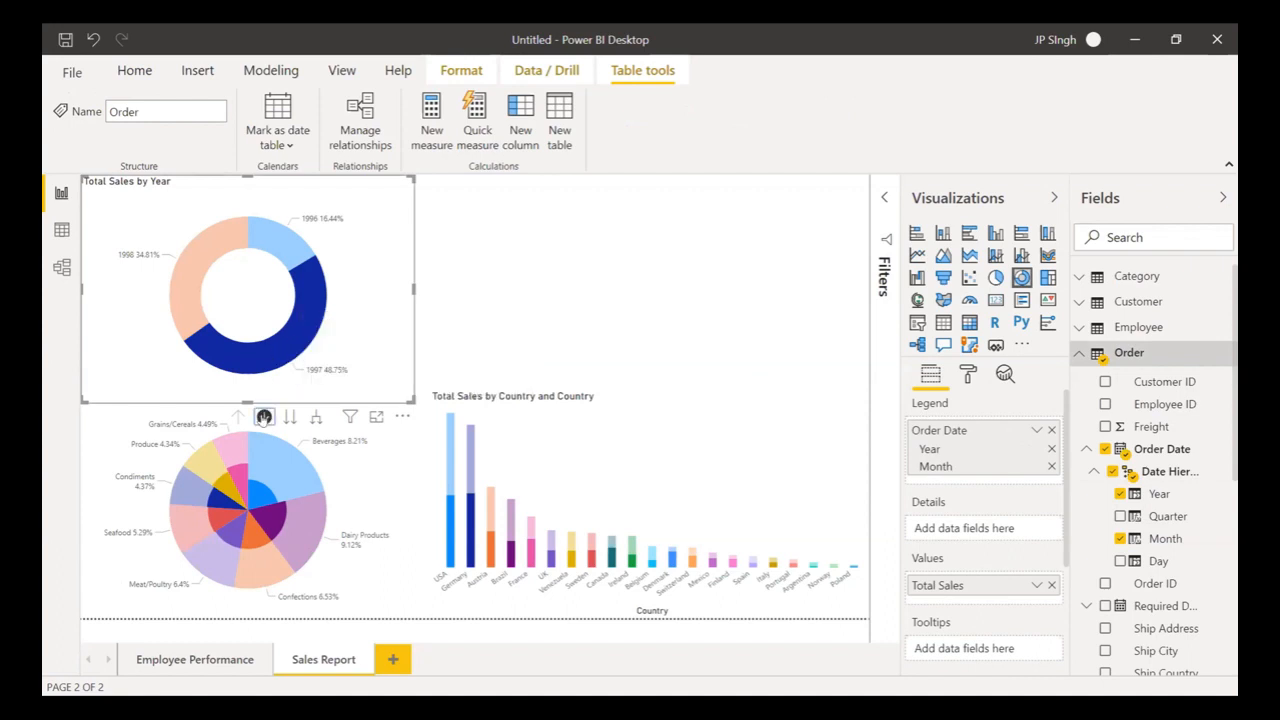
click(293, 346)
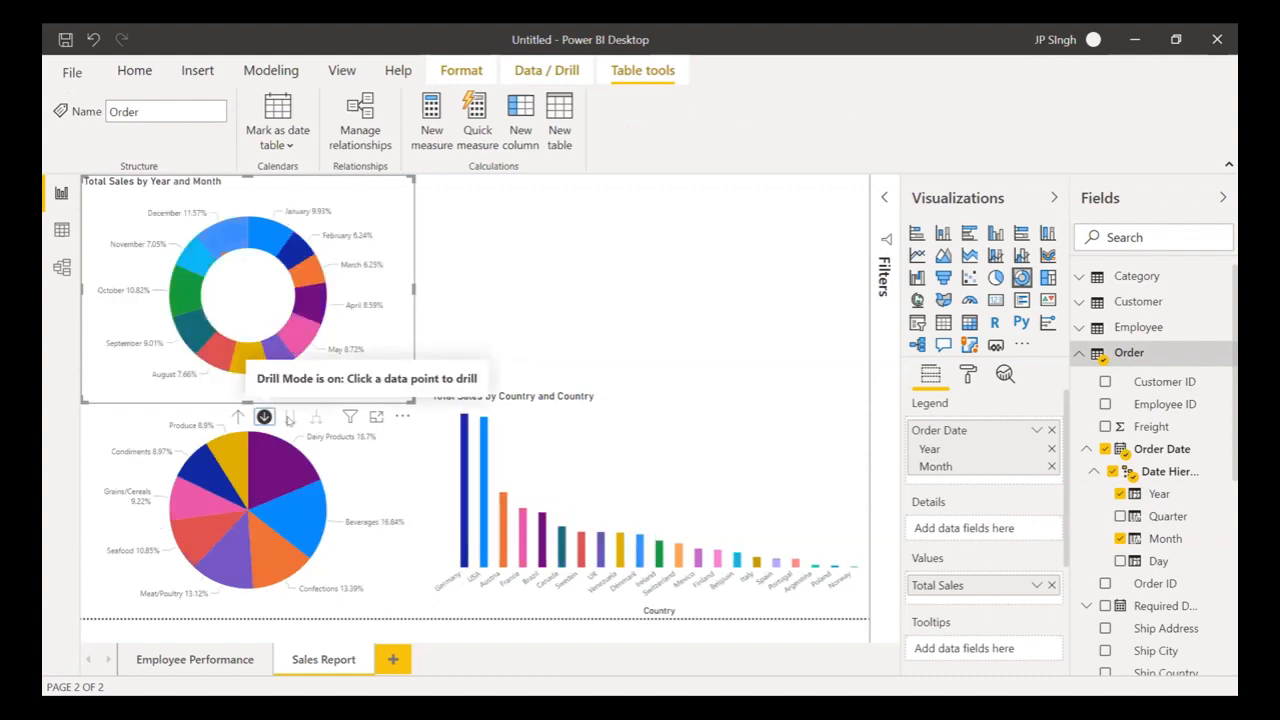
click(621, 280)
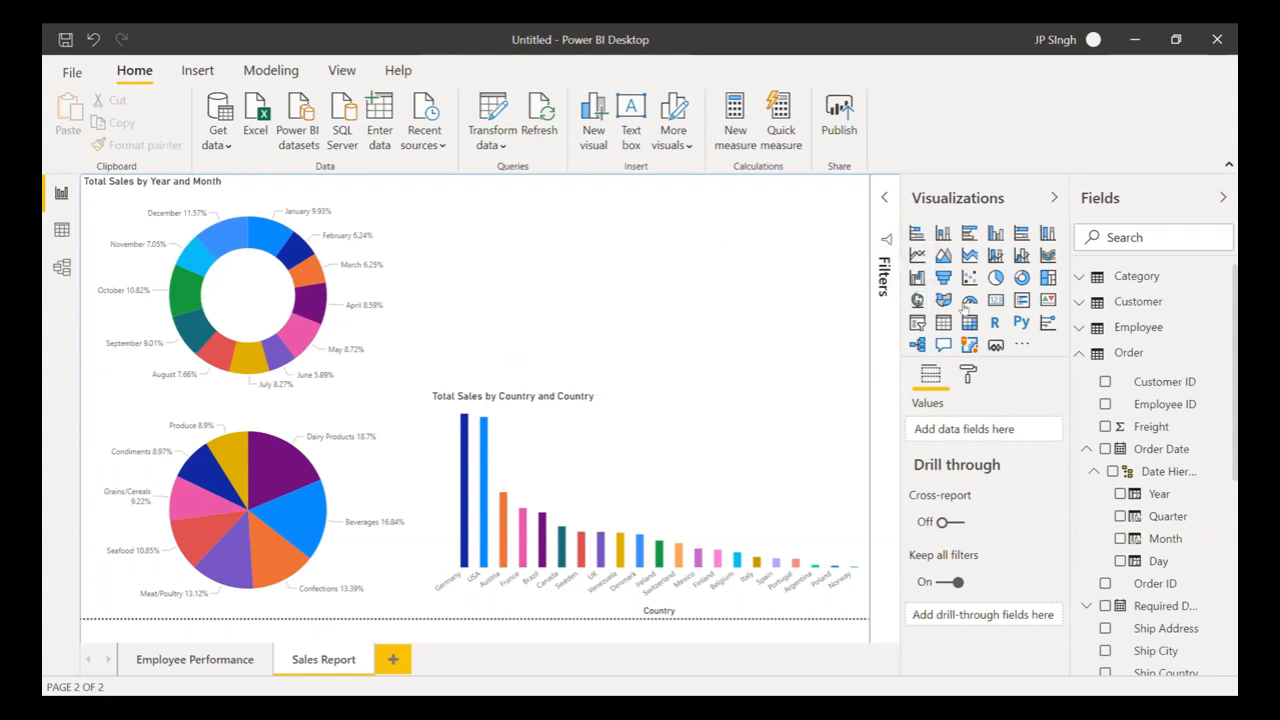
- Discard a stray empty map and convert the country sales chart into a map
click(917, 300)
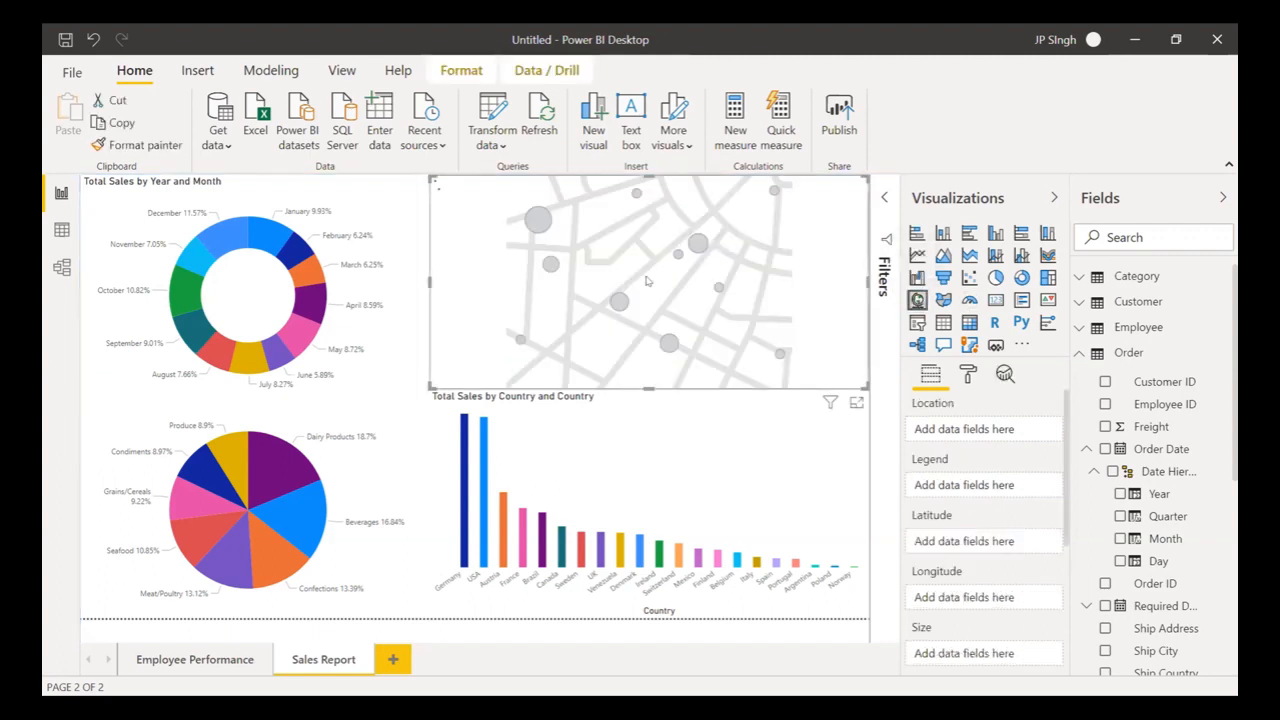
click(1077, 353)
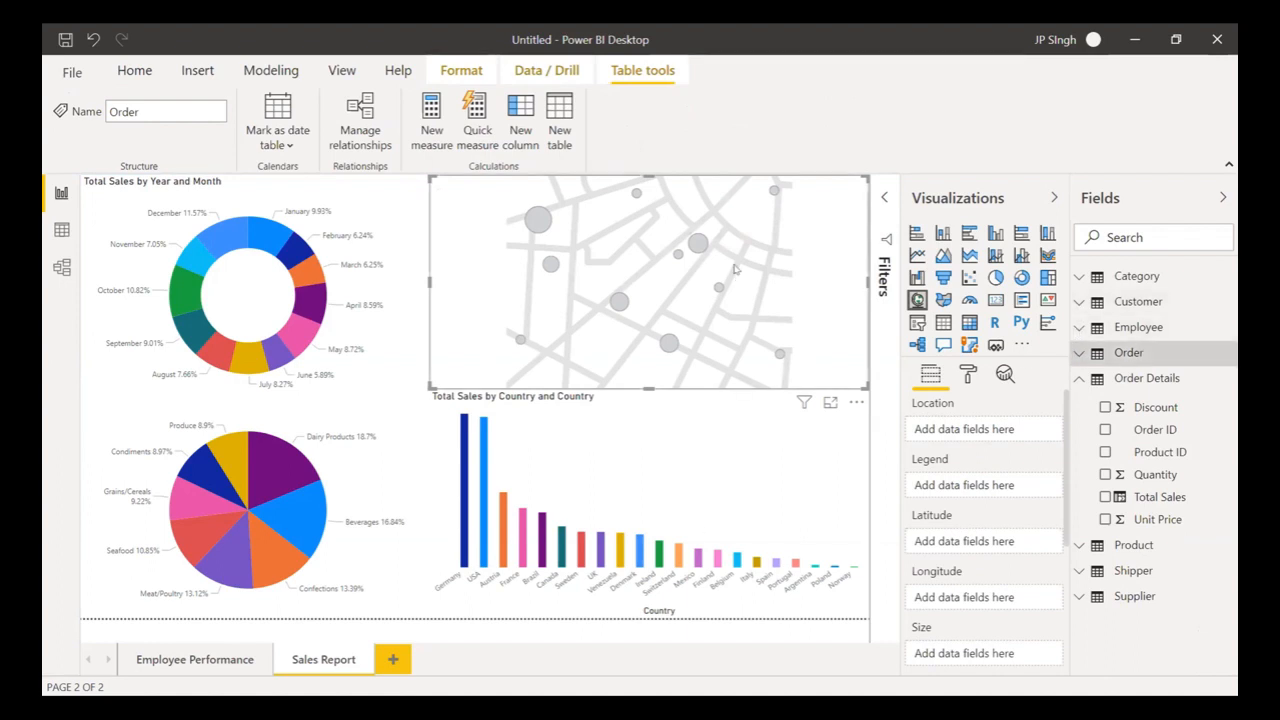
key(Delete)
click(742, 436)
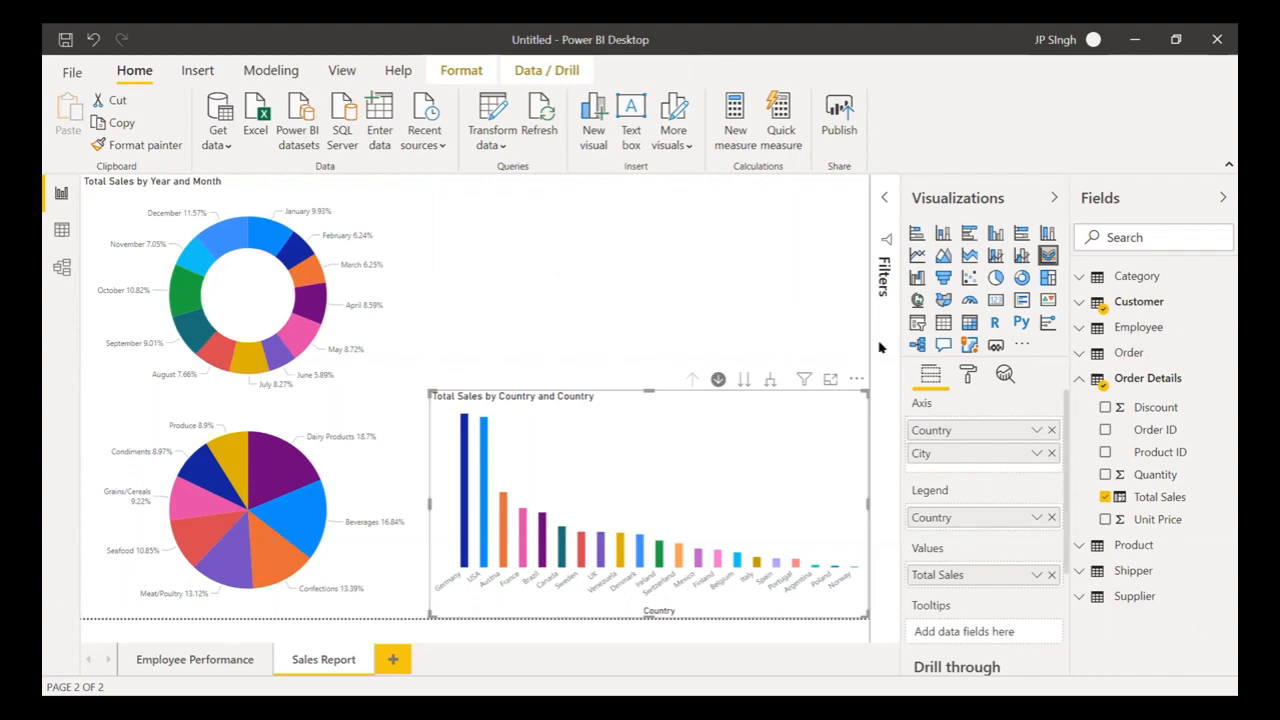
click(917, 299)
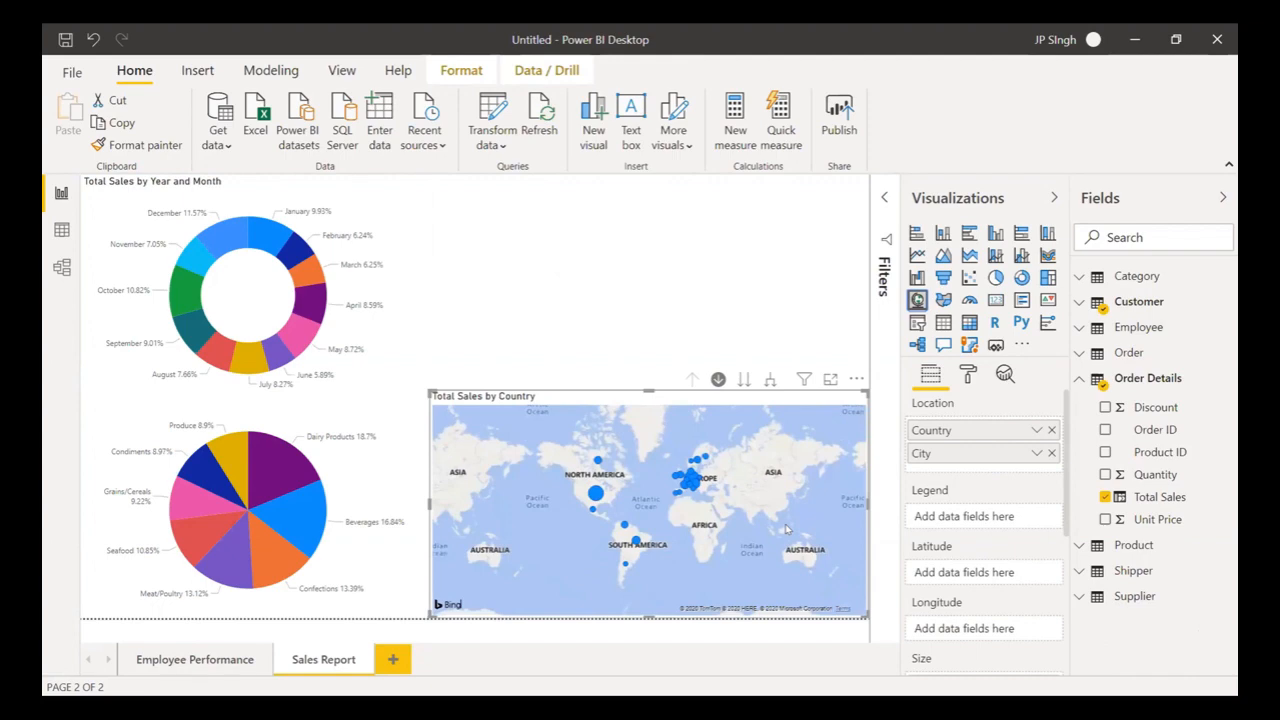
- Add Customer Country as the map legend, drill into North America, then back to world view
click(1098, 305)
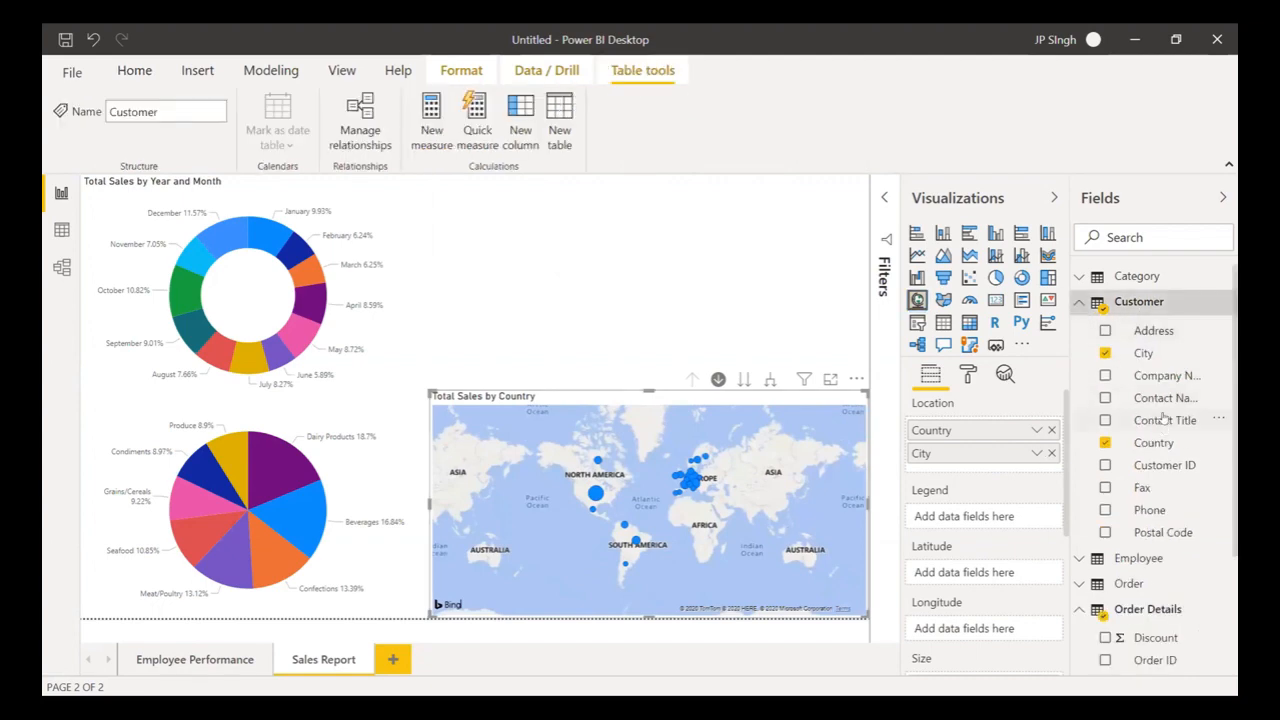
drag(1155, 443, 1008, 513)
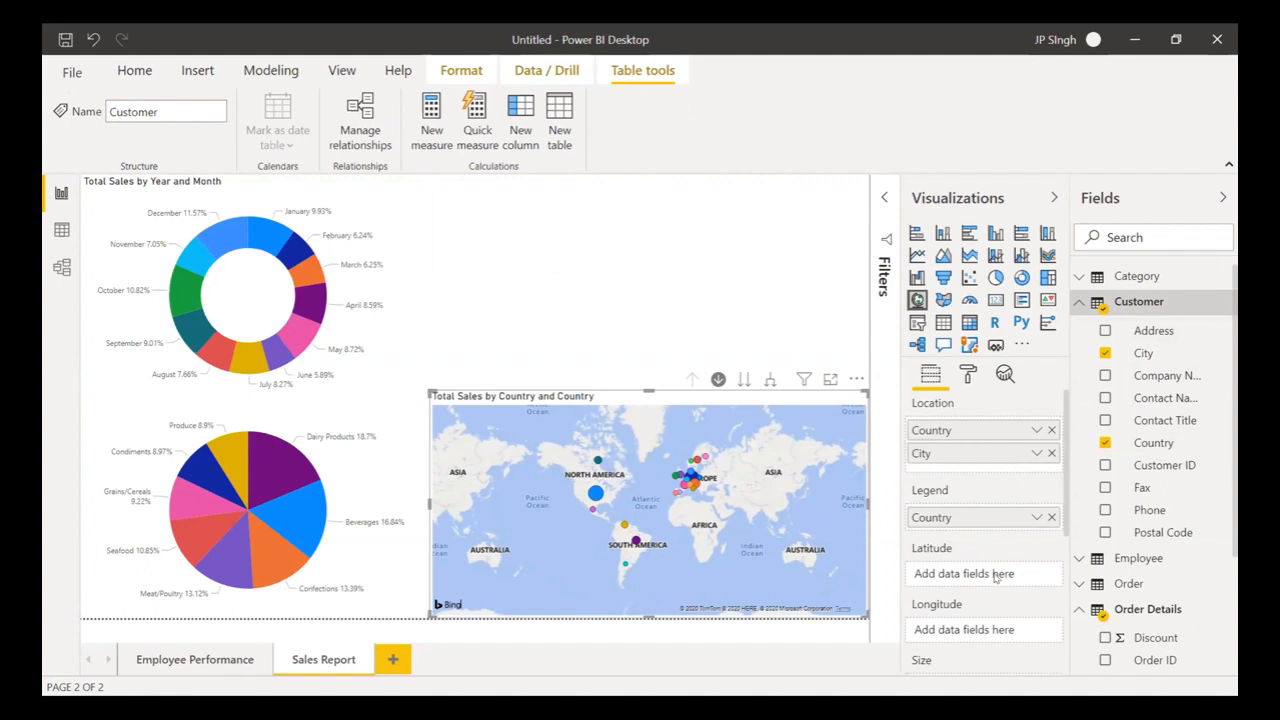
scroll(996, 577, down, 2)
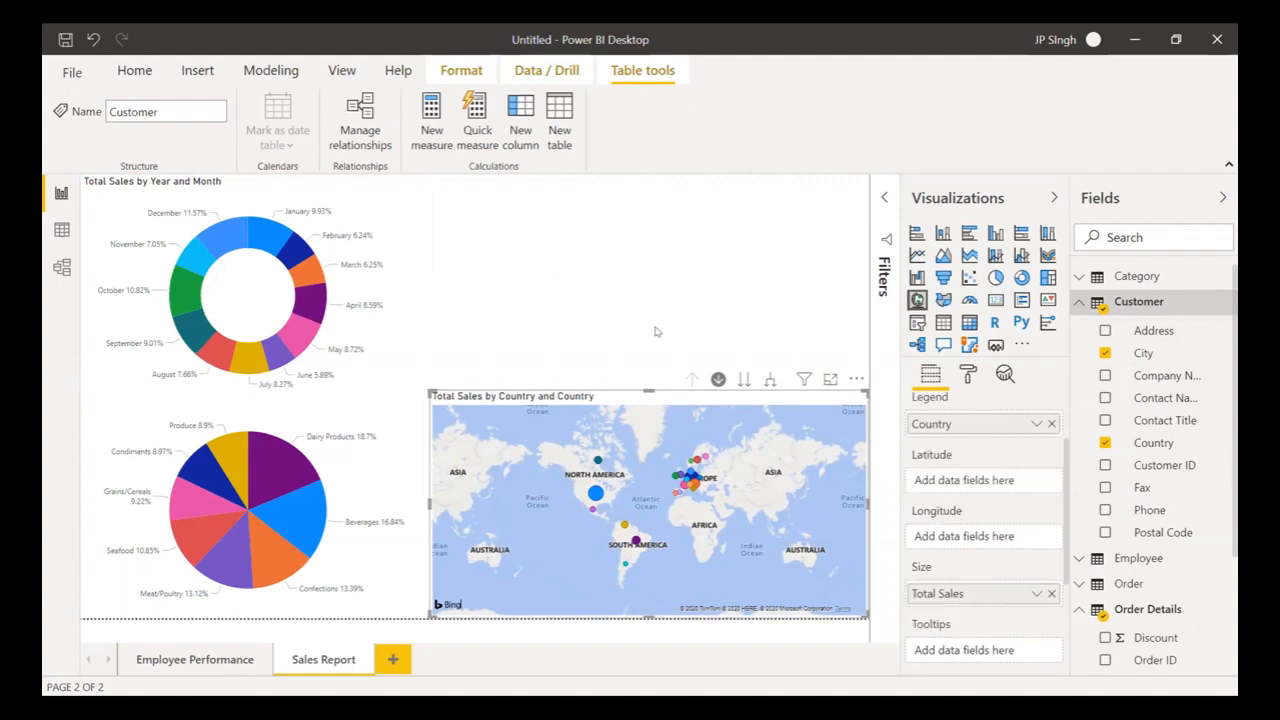
click(595, 492)
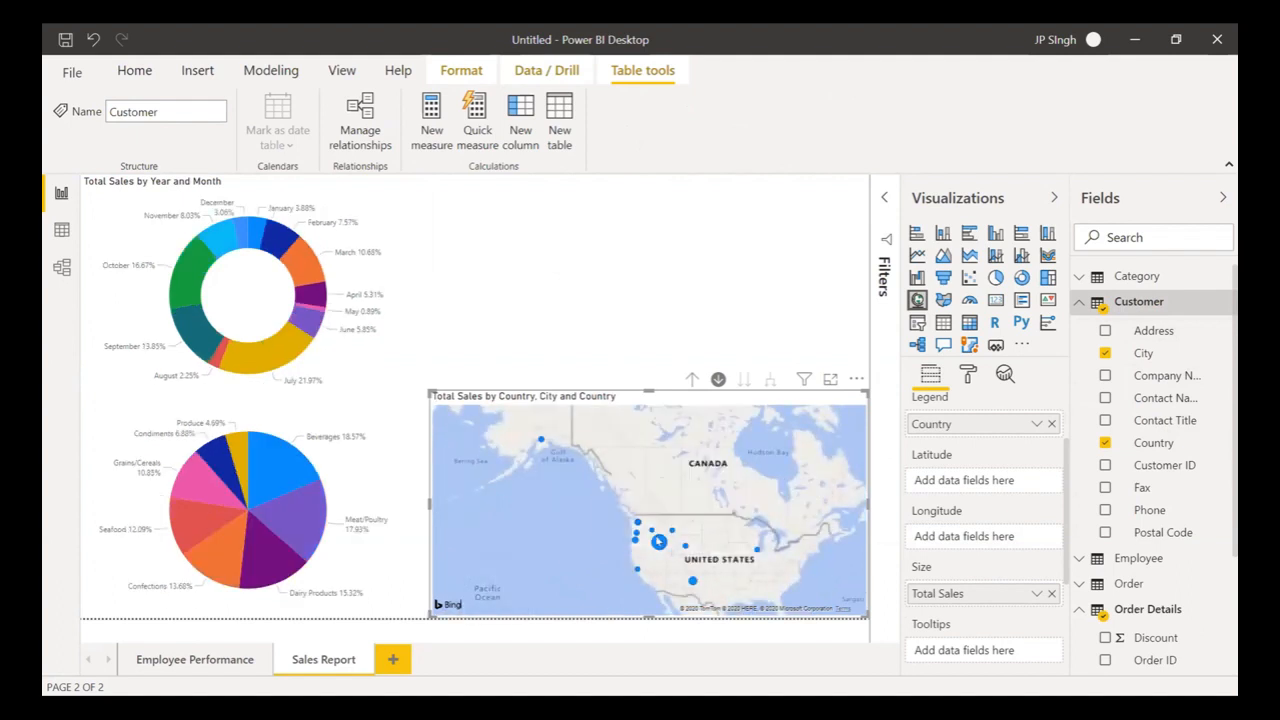
click(692, 379)
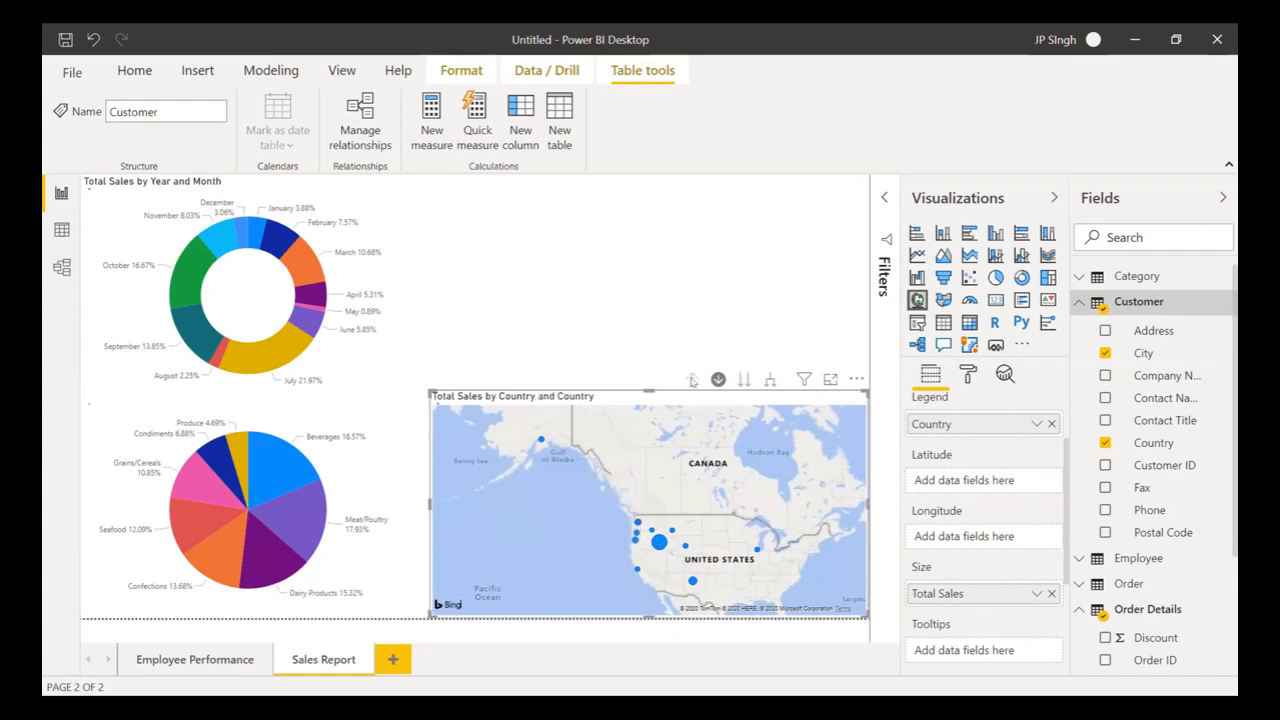
click(614, 291)
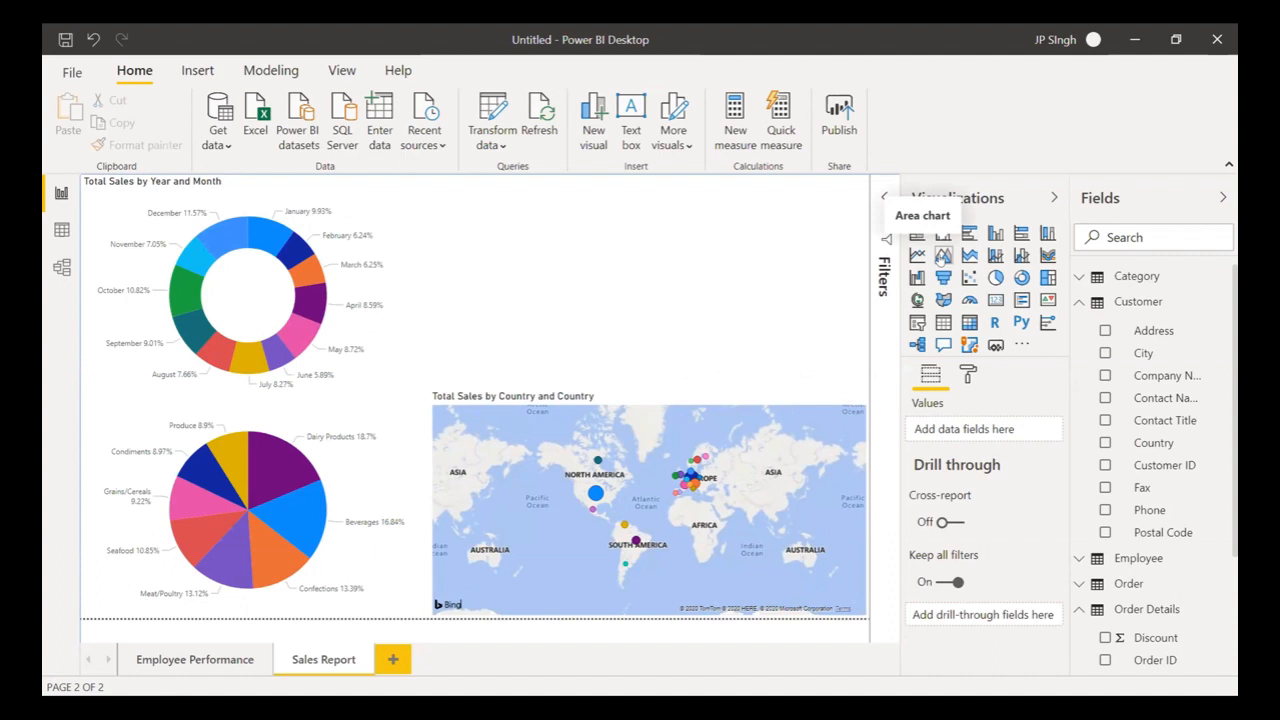
- Insert an area chart and put the Supplier table's Company Name on its axis
click(943, 256)
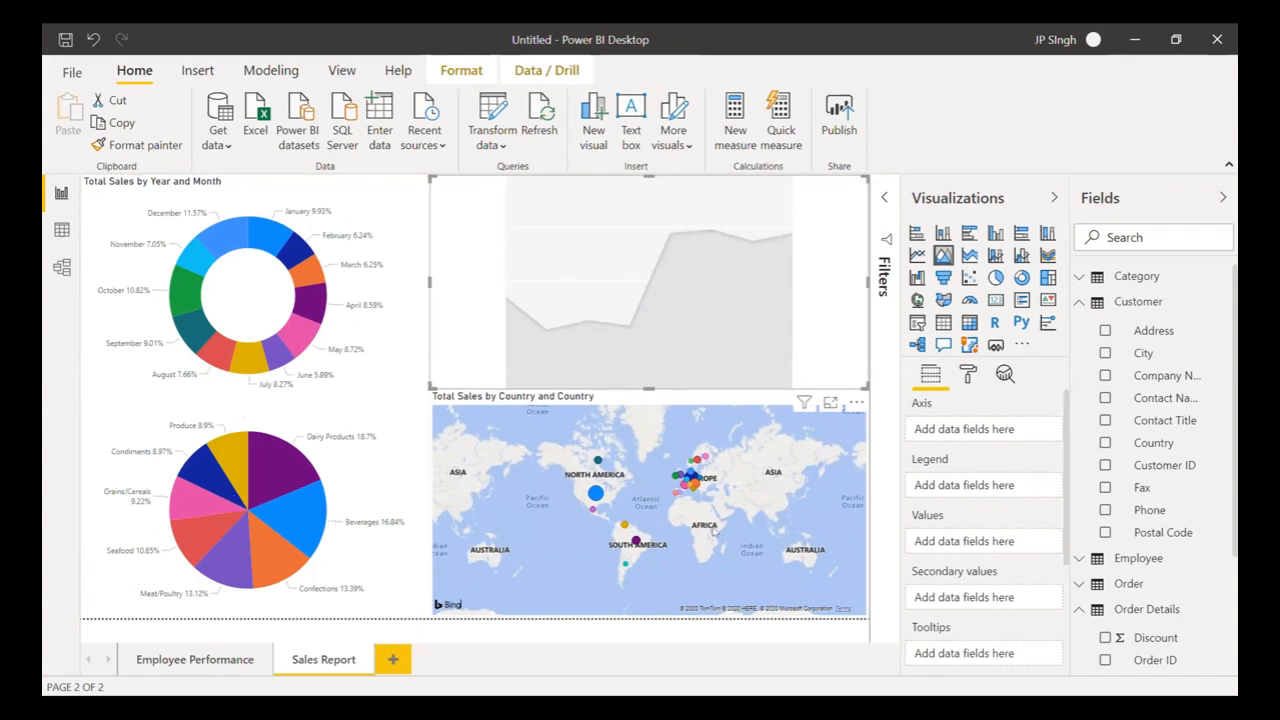
click(1077, 302)
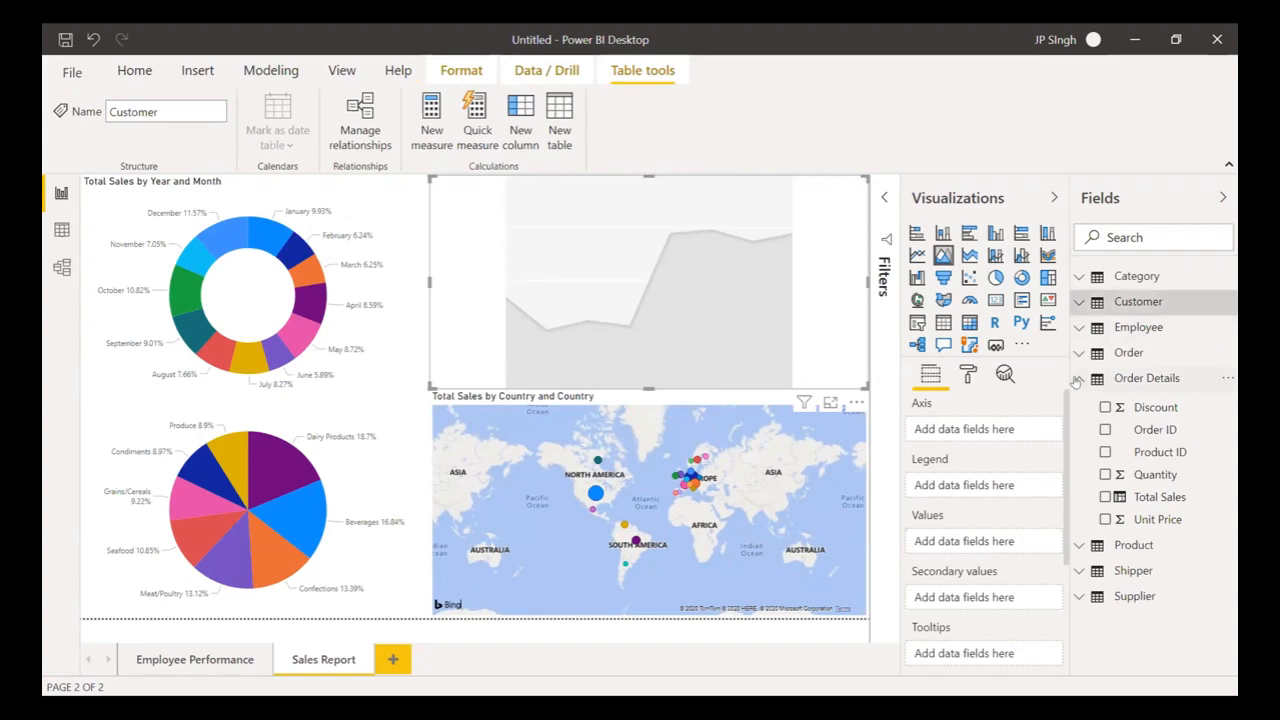
click(1077, 380)
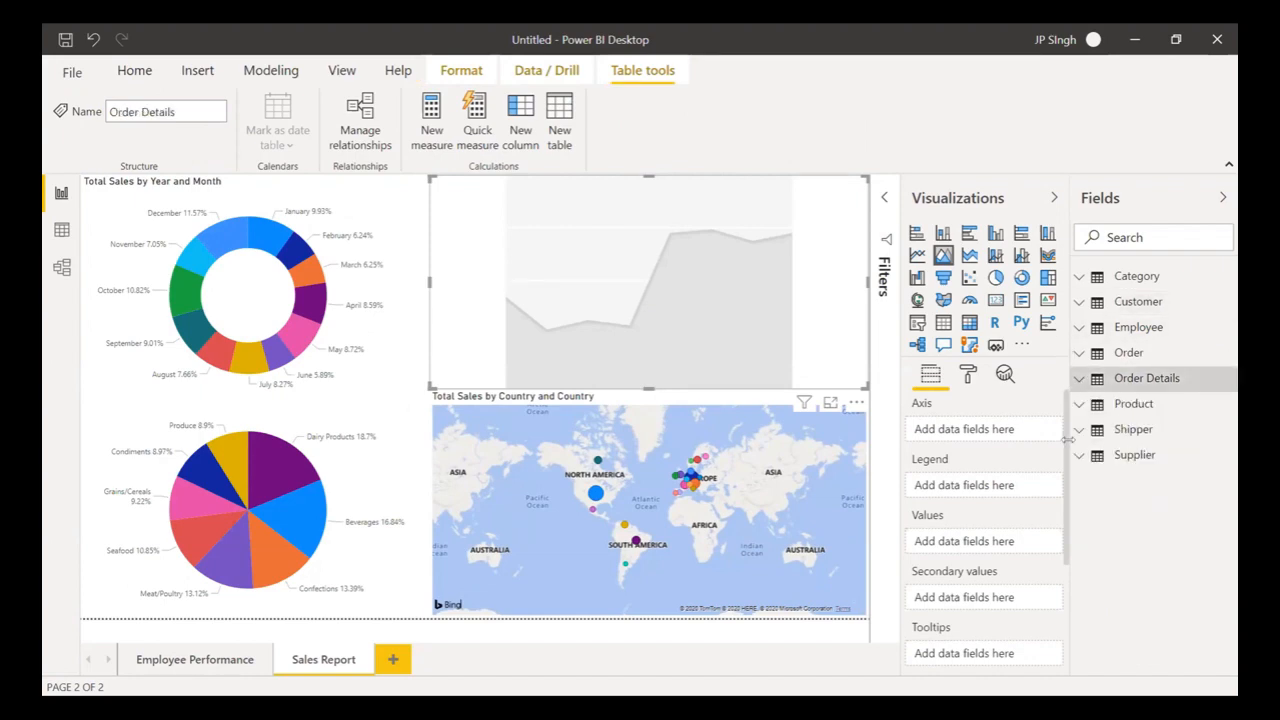
click(1077, 457)
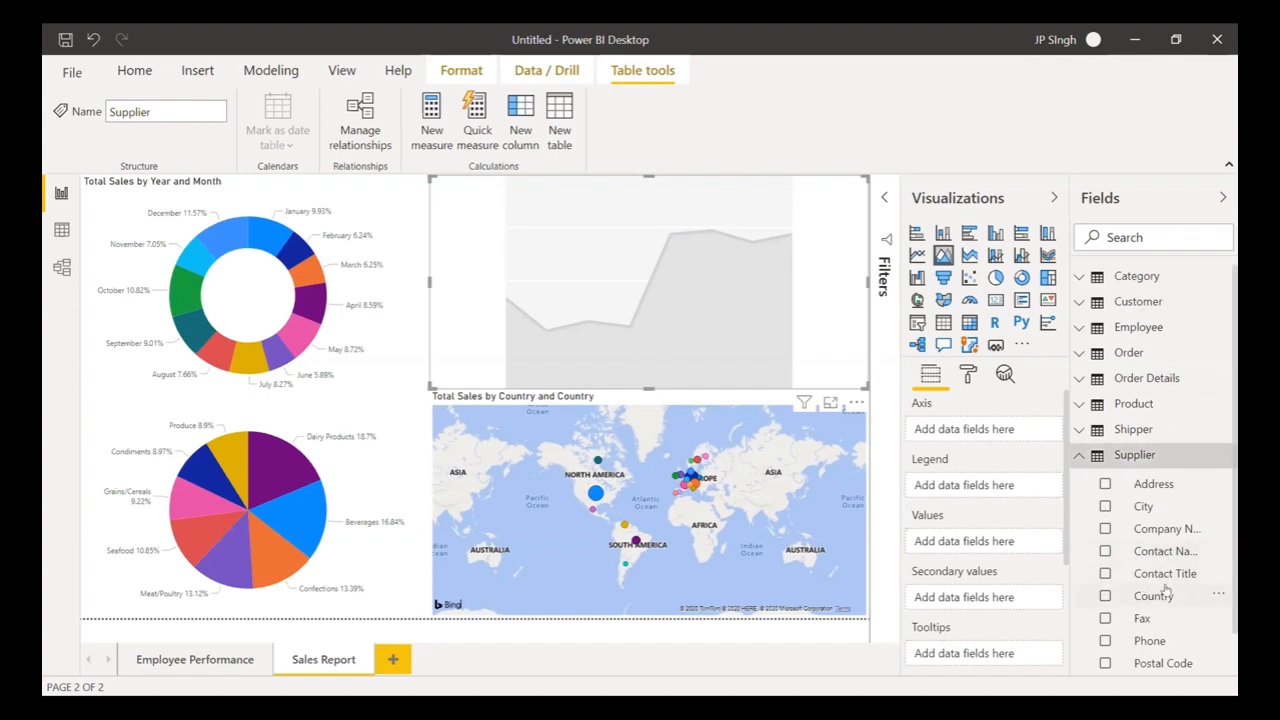
scroll(1180, 605, down, 1)
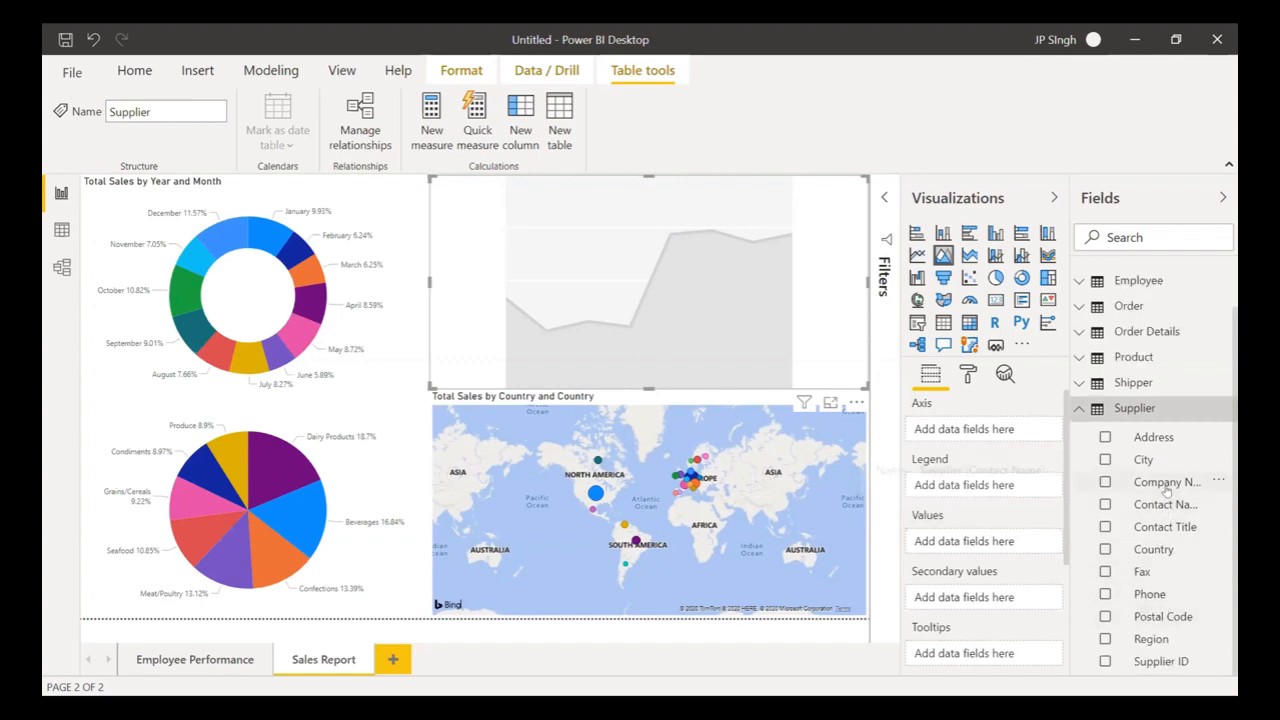
drag(1165, 483, 990, 434)
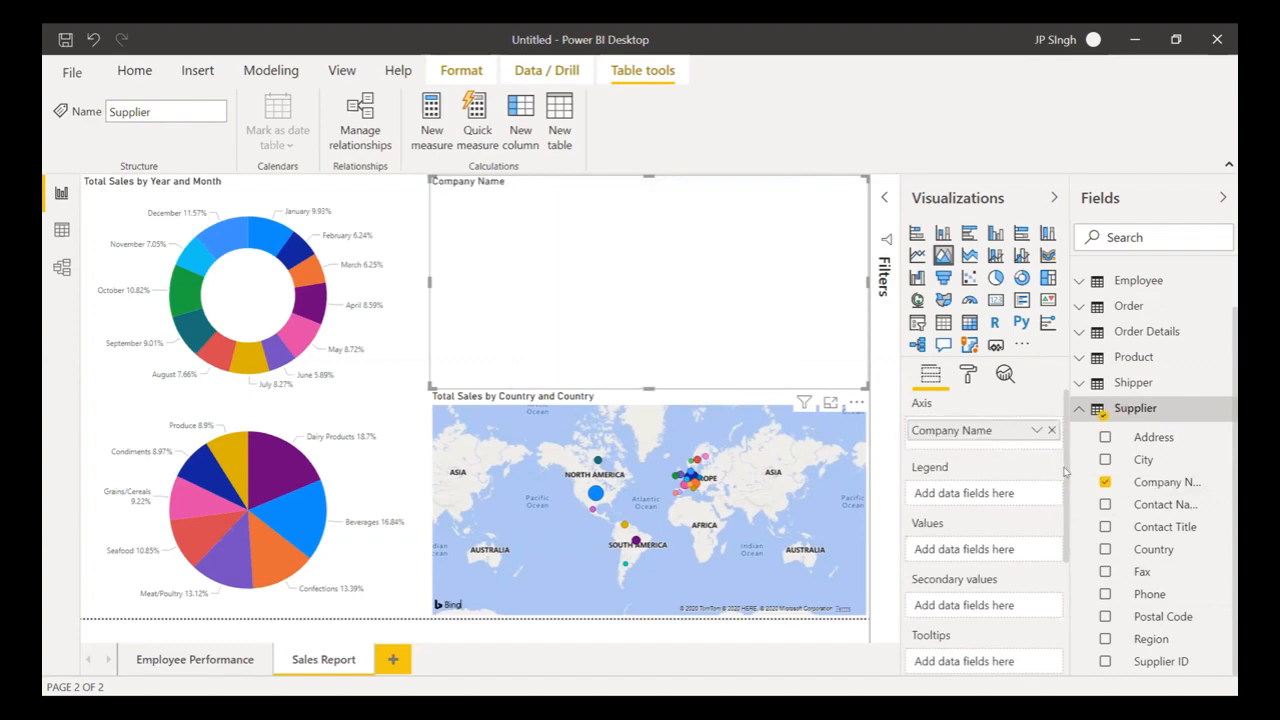
- Add Count of Product ID from the Product table as the area chart's values
scroll(1107, 360, up, 1)
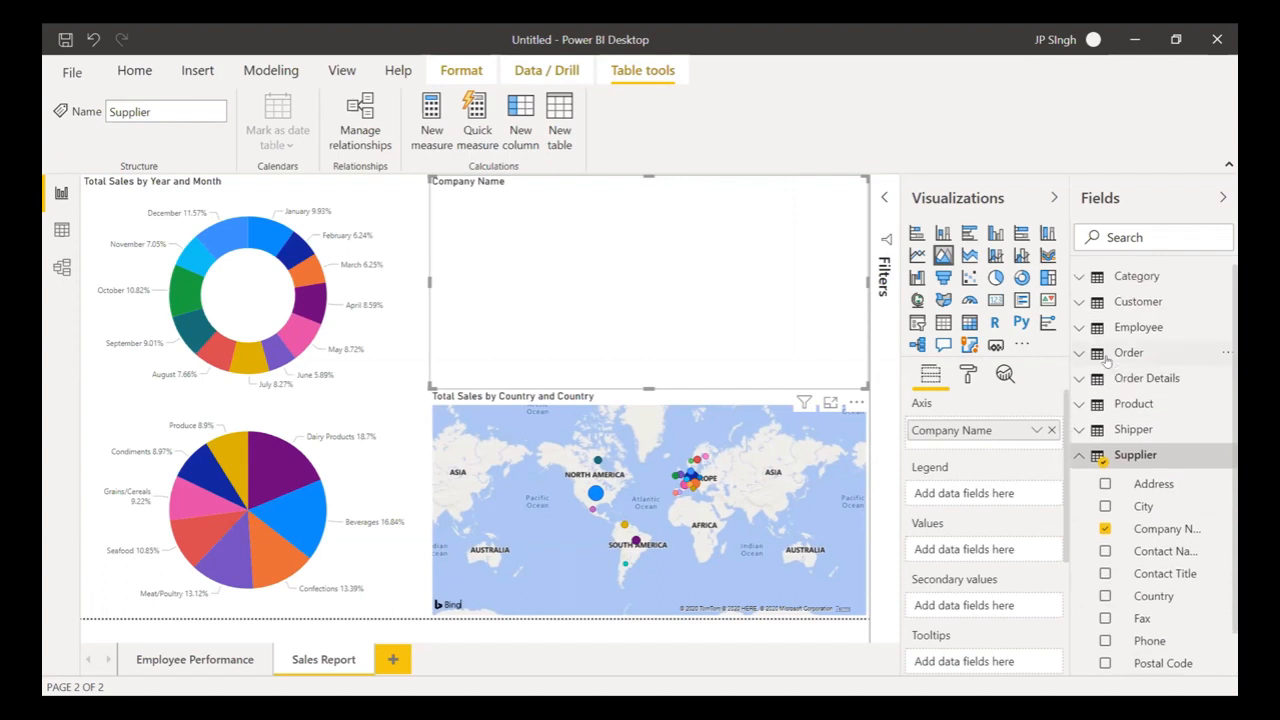
click(1078, 454)
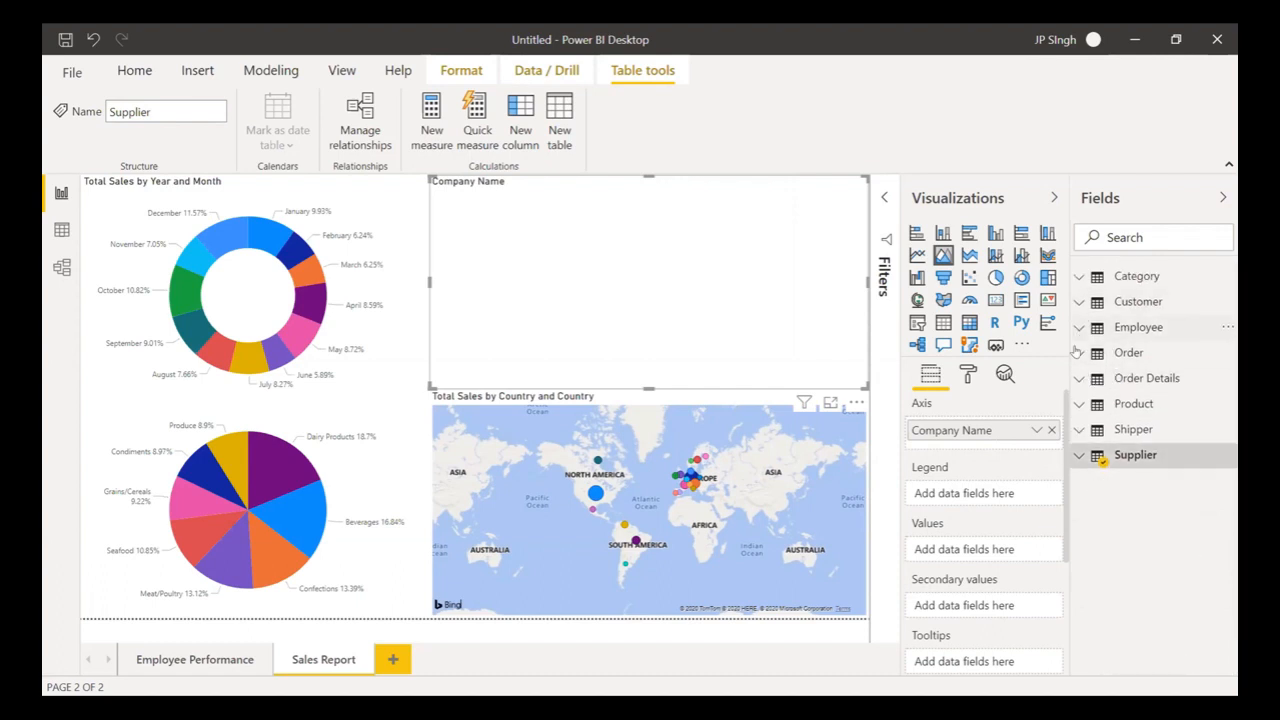
click(1079, 405)
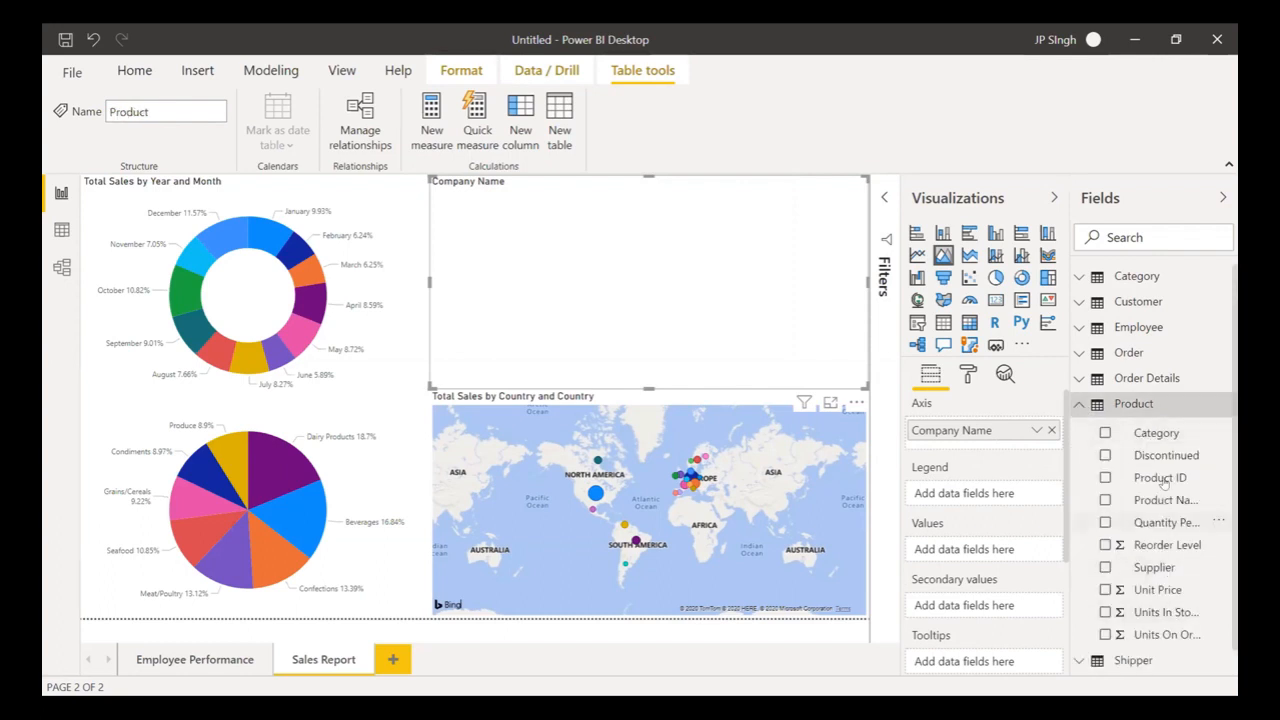
drag(1163, 480, 985, 553)
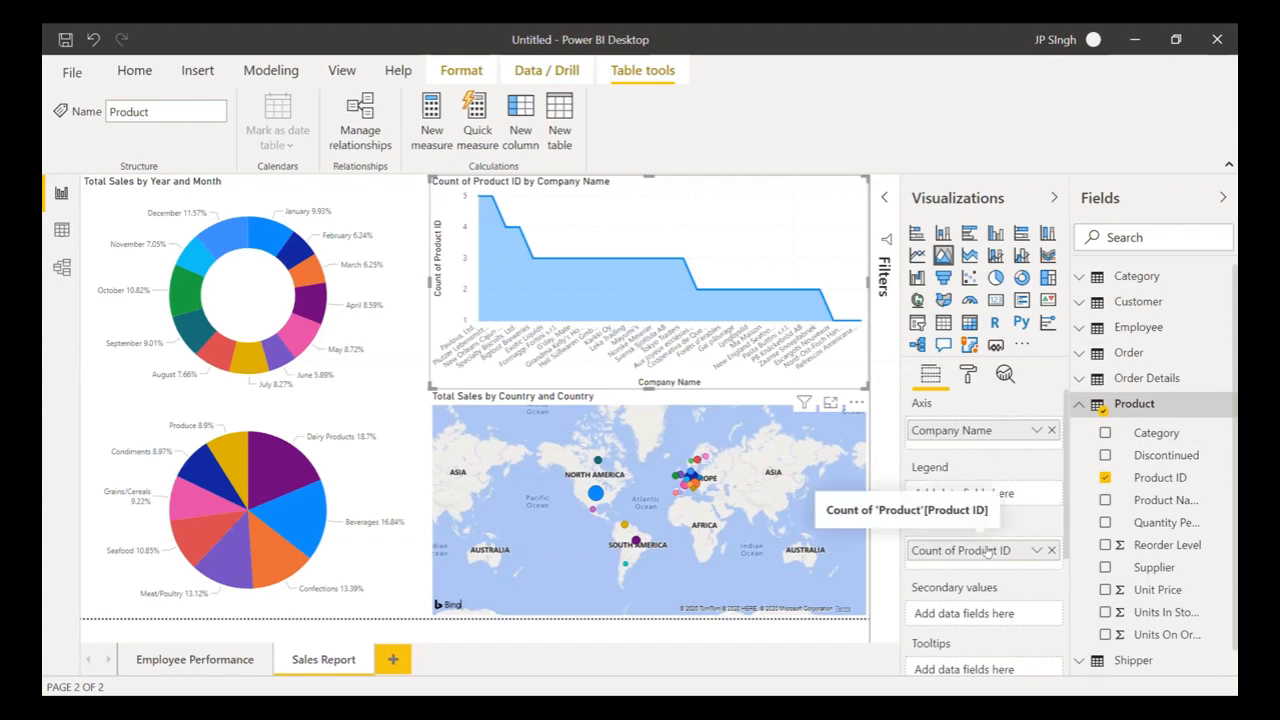
- Remove Company Name and Count of Product ID from the chart, then expand the Shipper table
click(1050, 431)
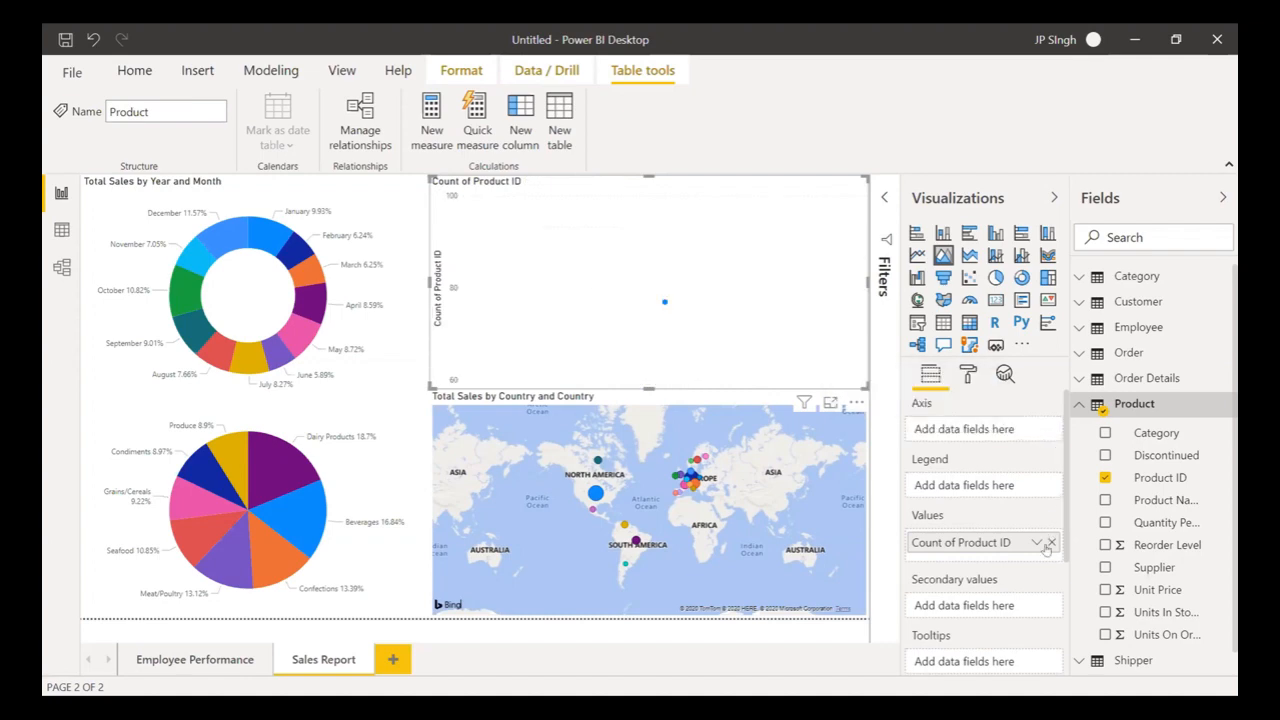
click(1050, 548)
scroll(1166, 602, down, 1)
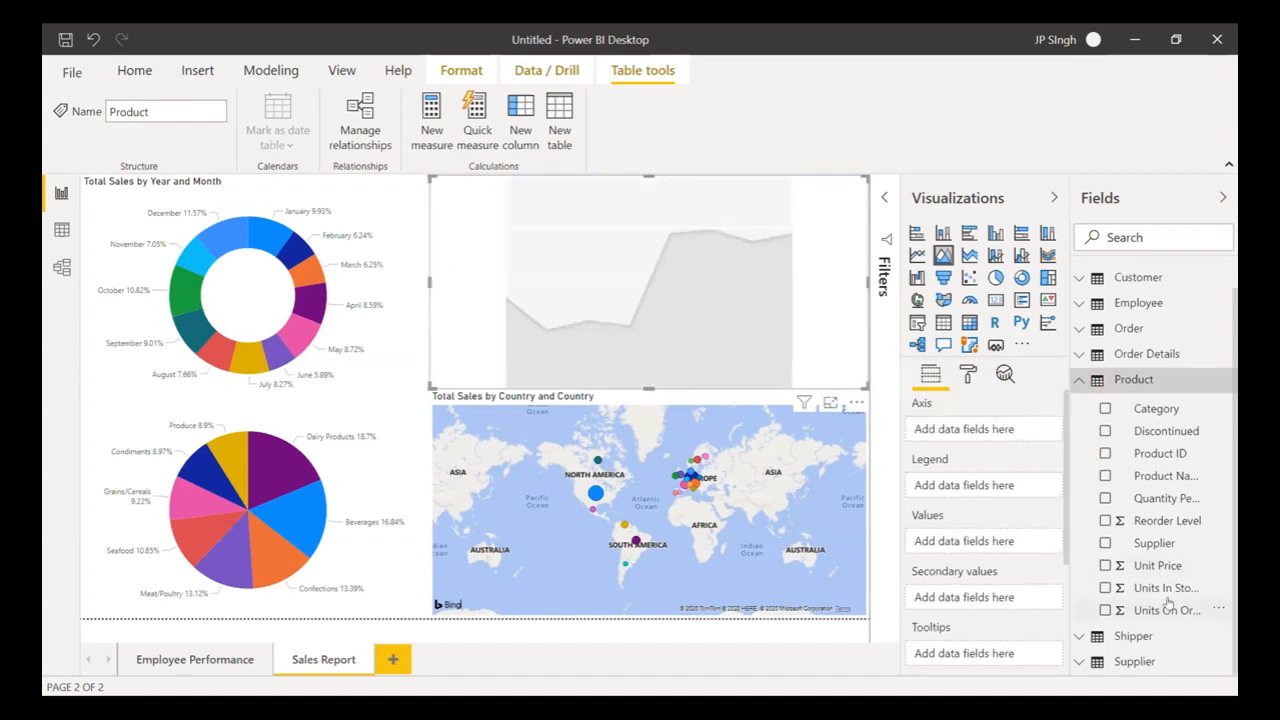
click(1077, 637)
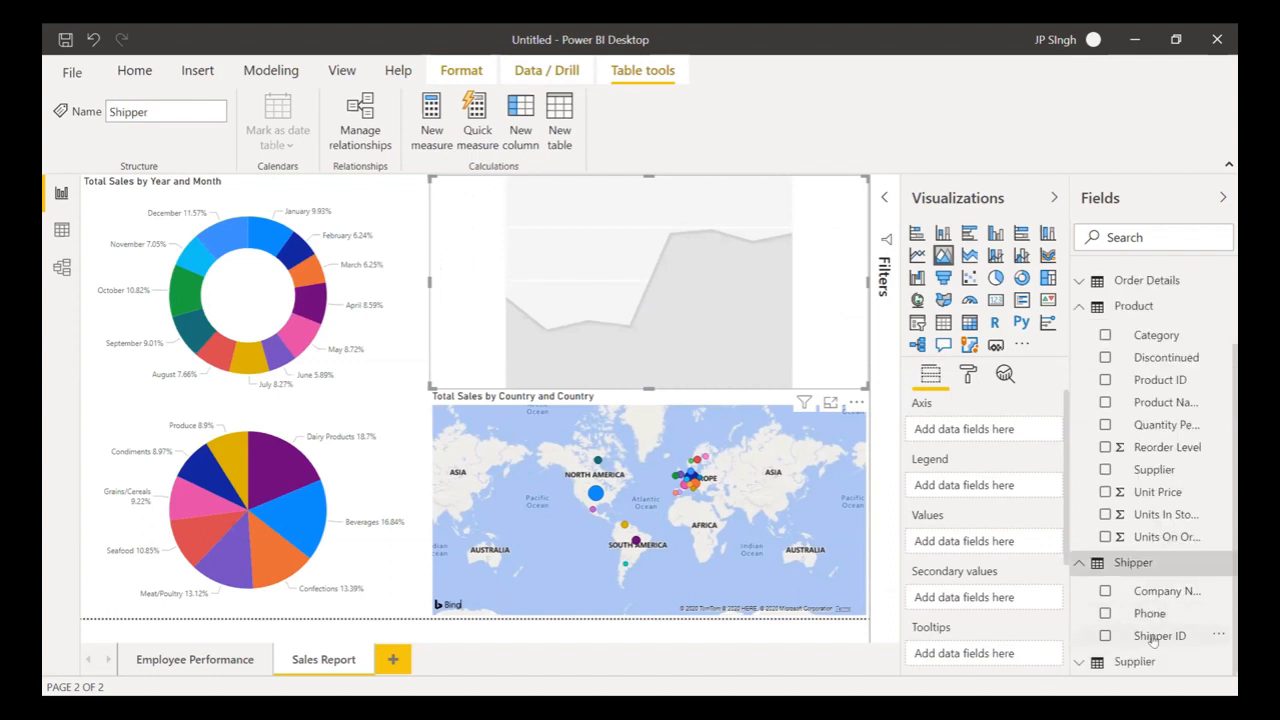
- Put Shipper Company Name on the area chart's axis and Count of Order ID in Values
drag(1160, 591, 1005, 431)
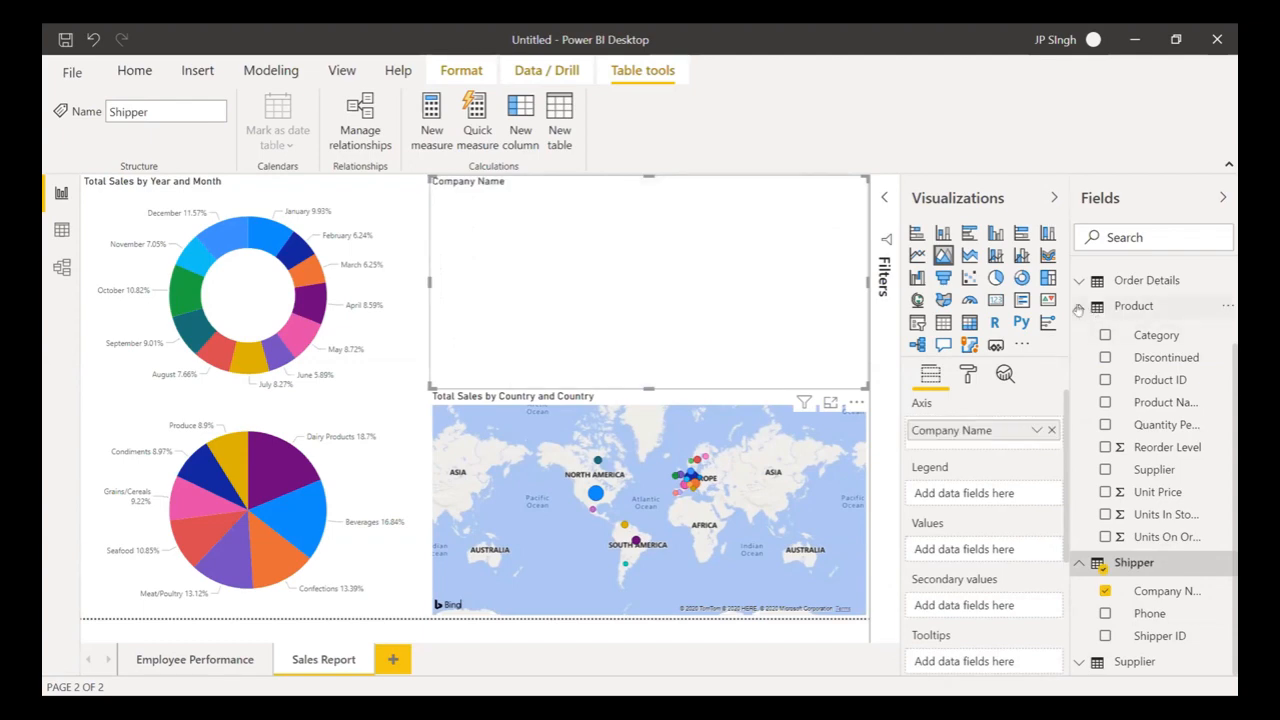
click(1078, 308)
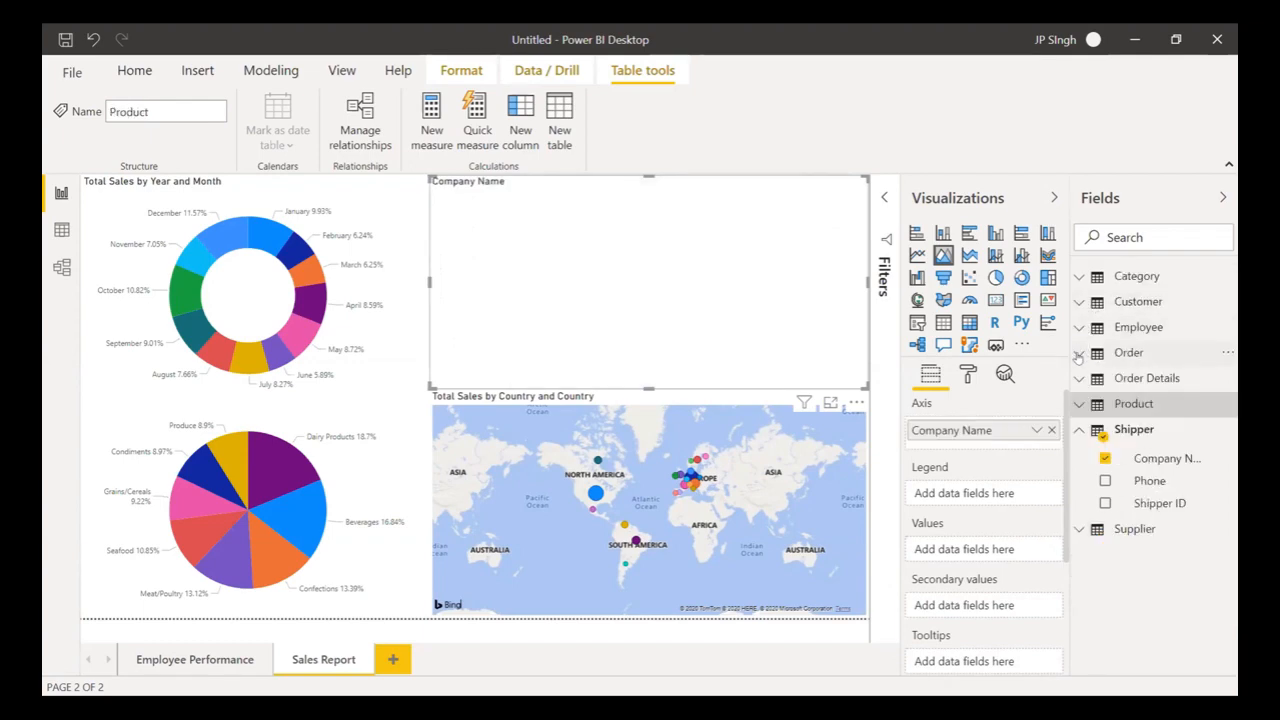
click(1080, 354)
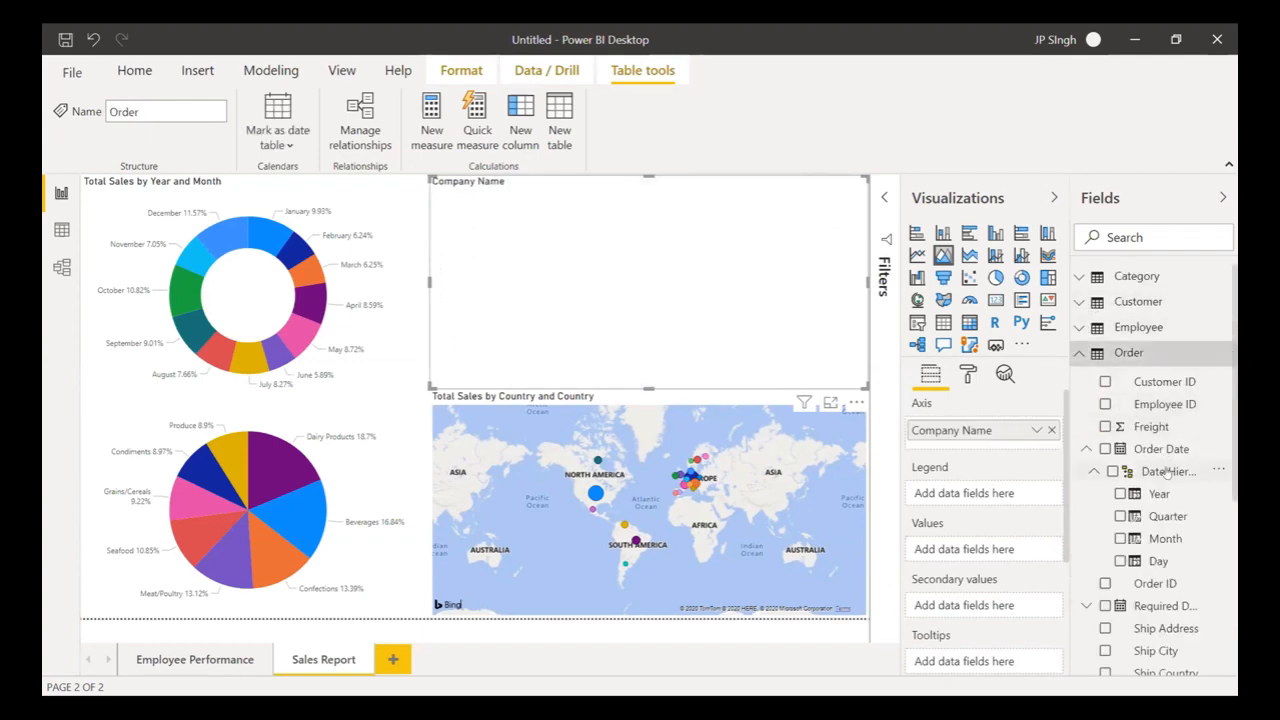
click(1086, 449)
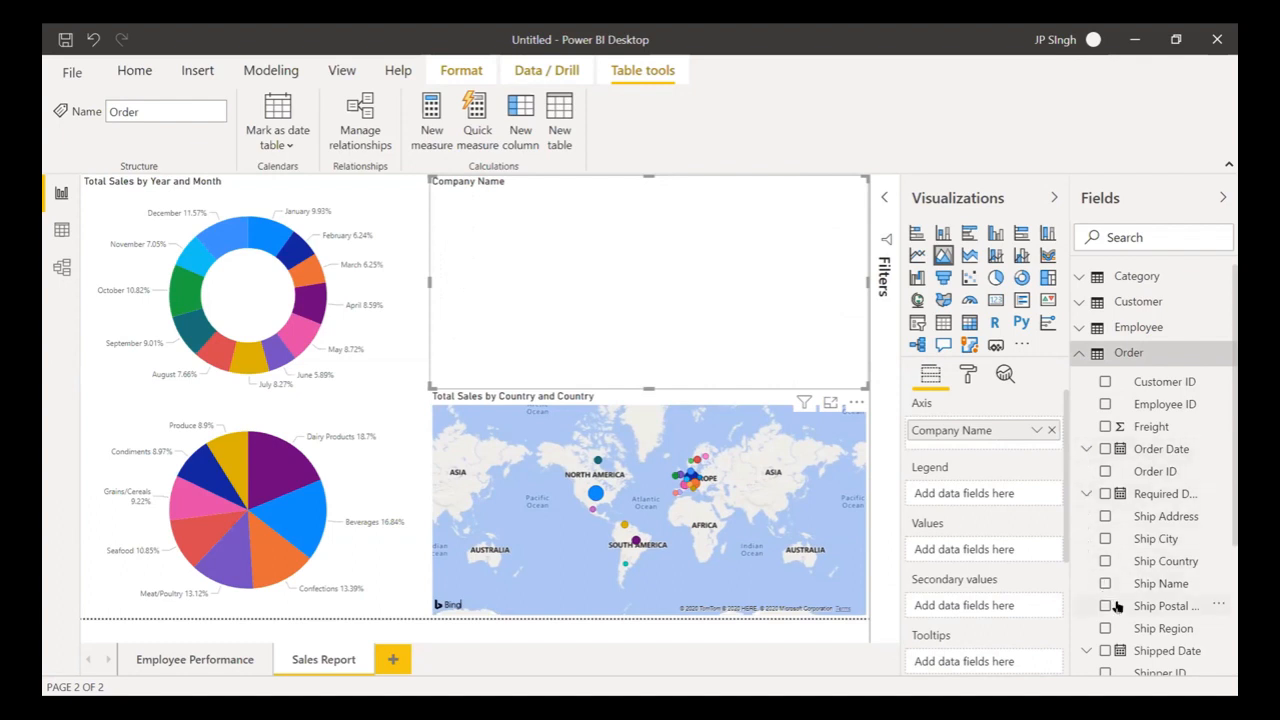
scroll(1116, 606, down, 2)
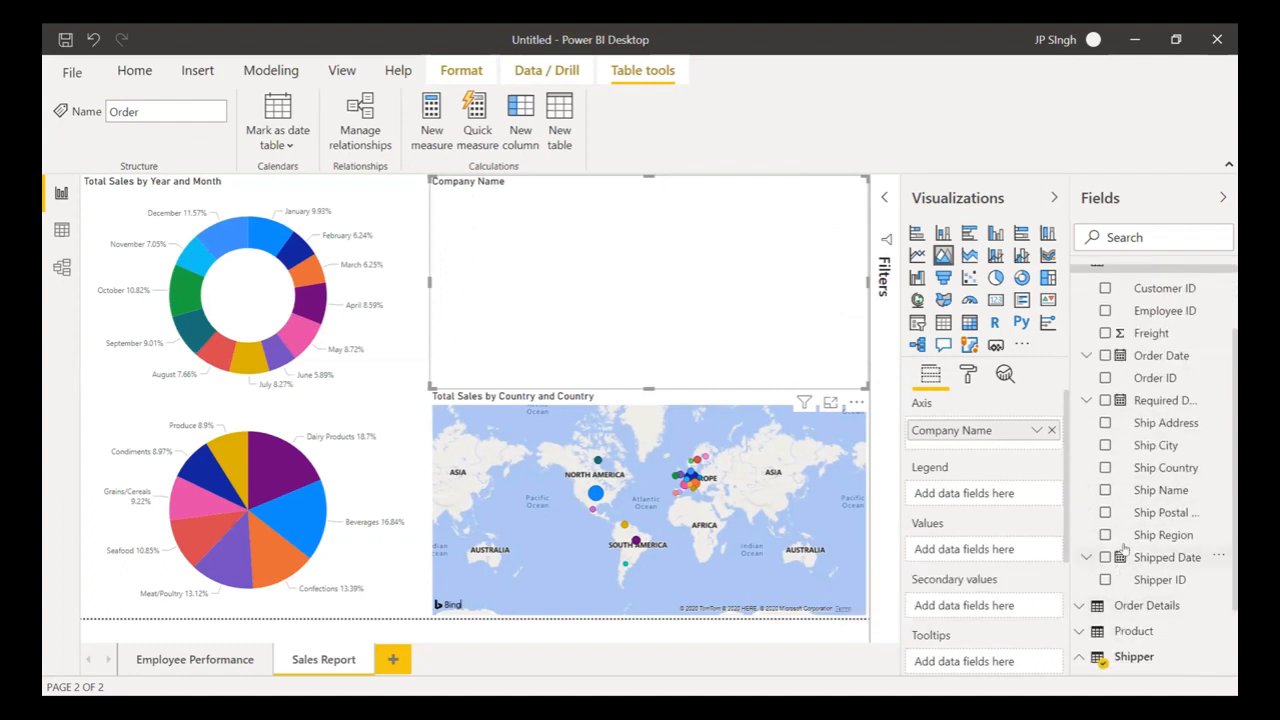
scroll(1080, 429, up, 2)
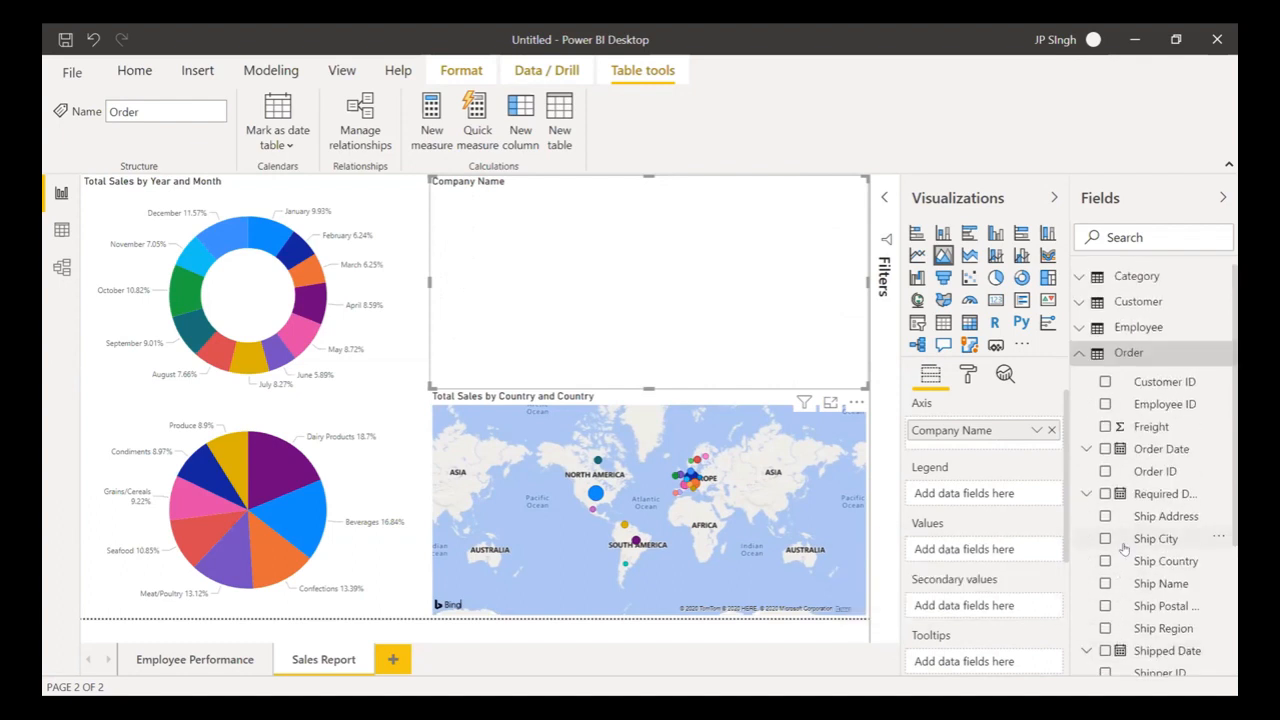
click(1078, 355)
click(1078, 380)
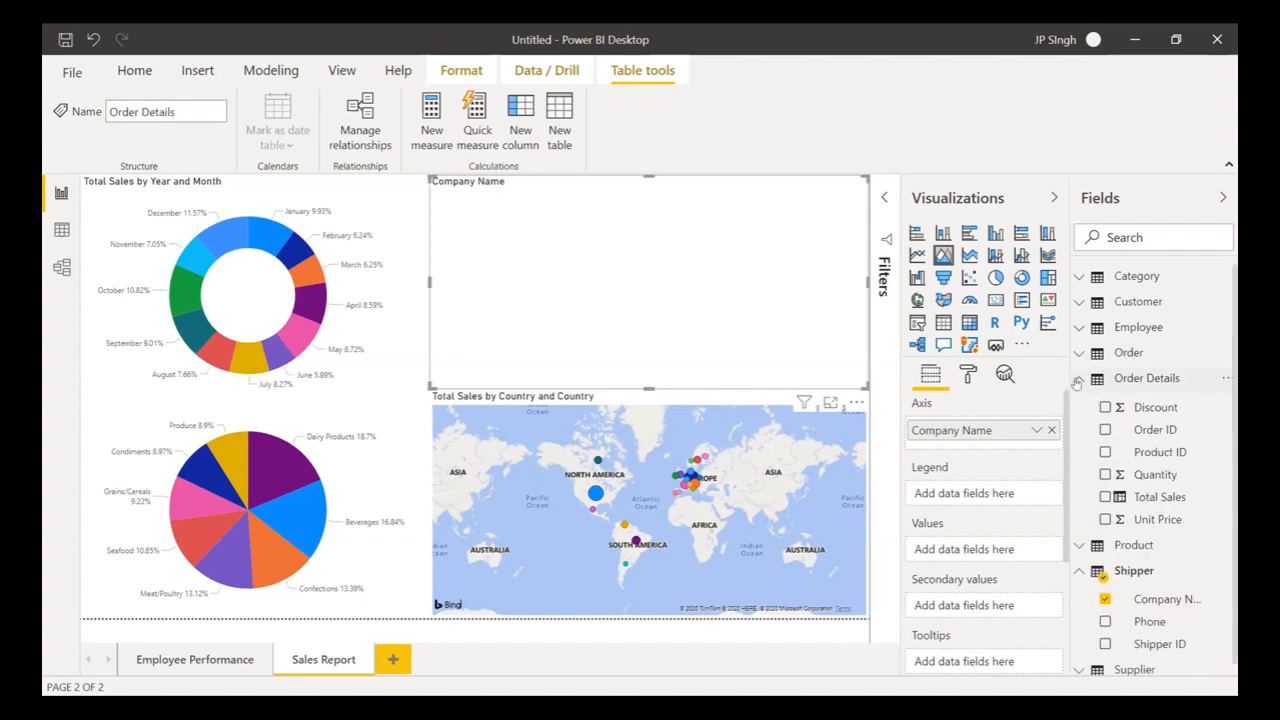
click(1078, 380)
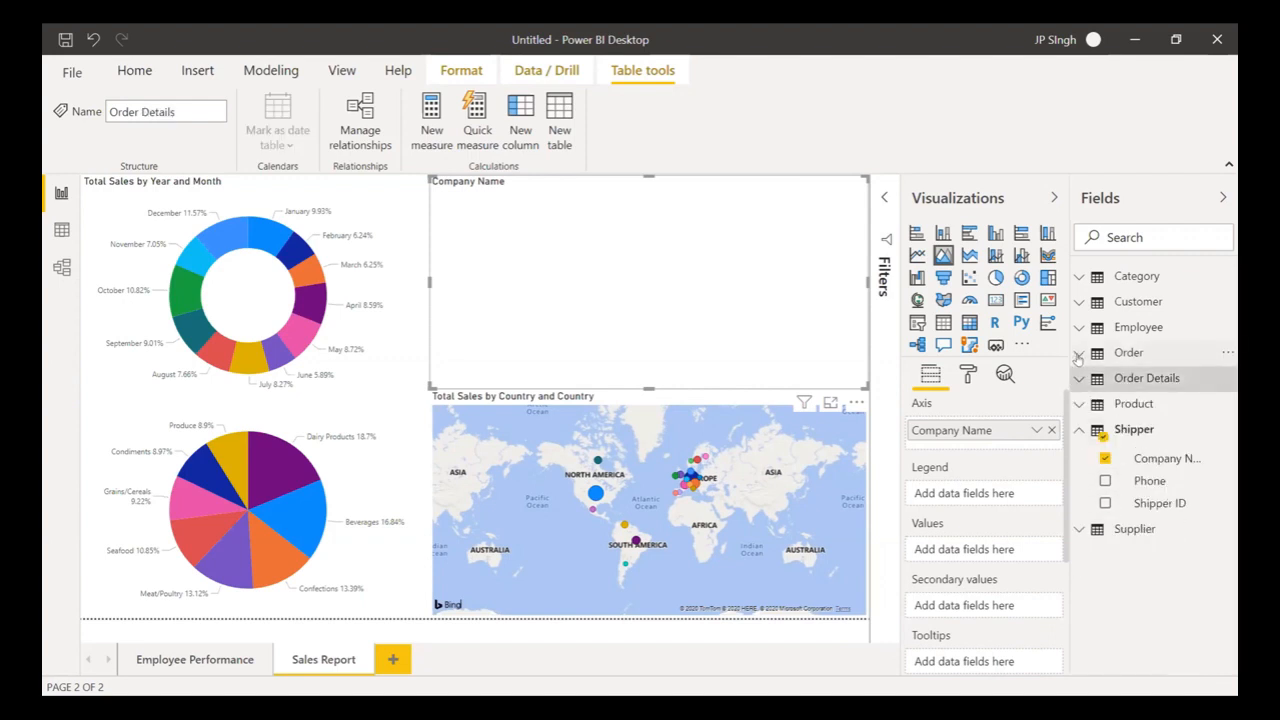
click(1078, 355)
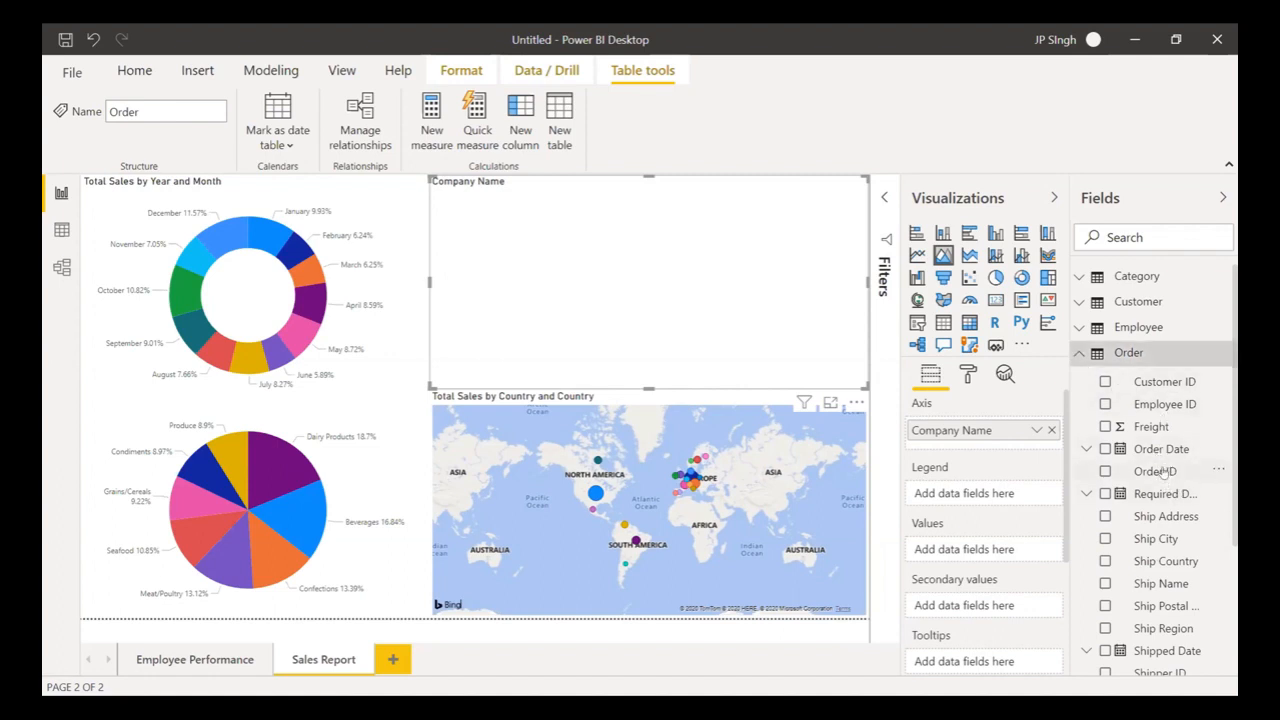
drag(1166, 473, 997, 553)
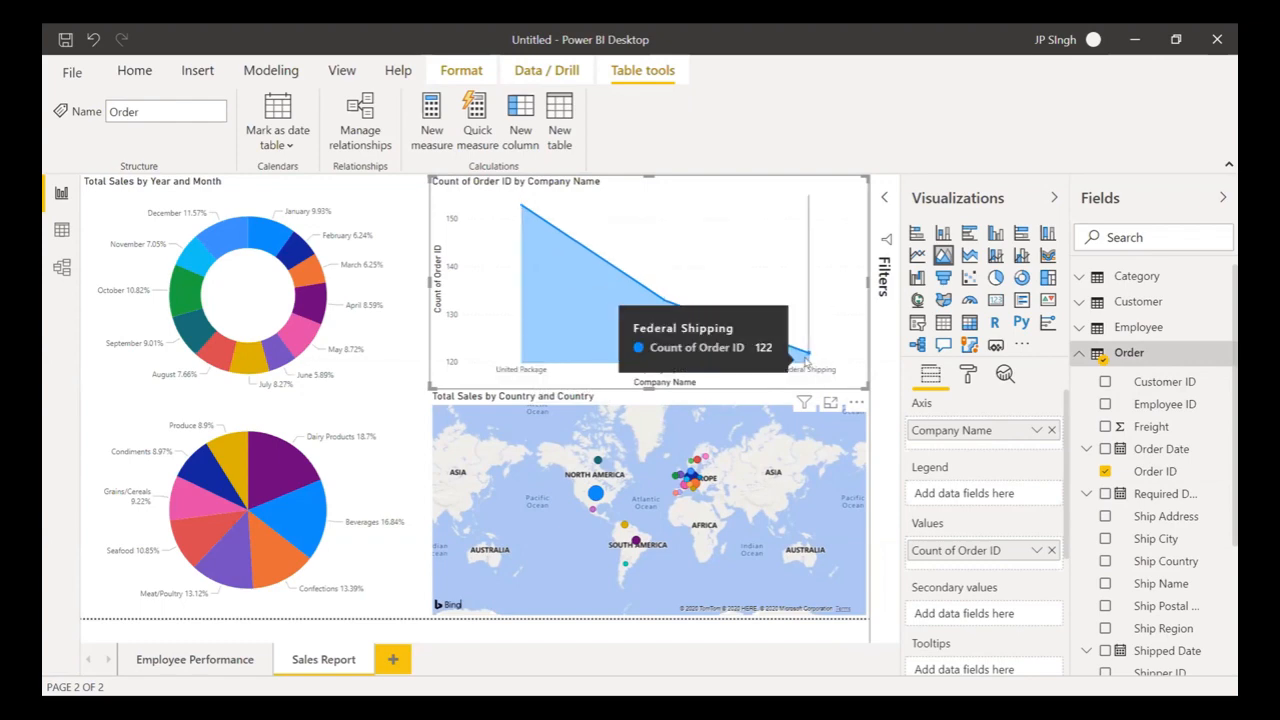
- Turn on data labels for the shipper area chart, then deselect the visual
click(967, 373)
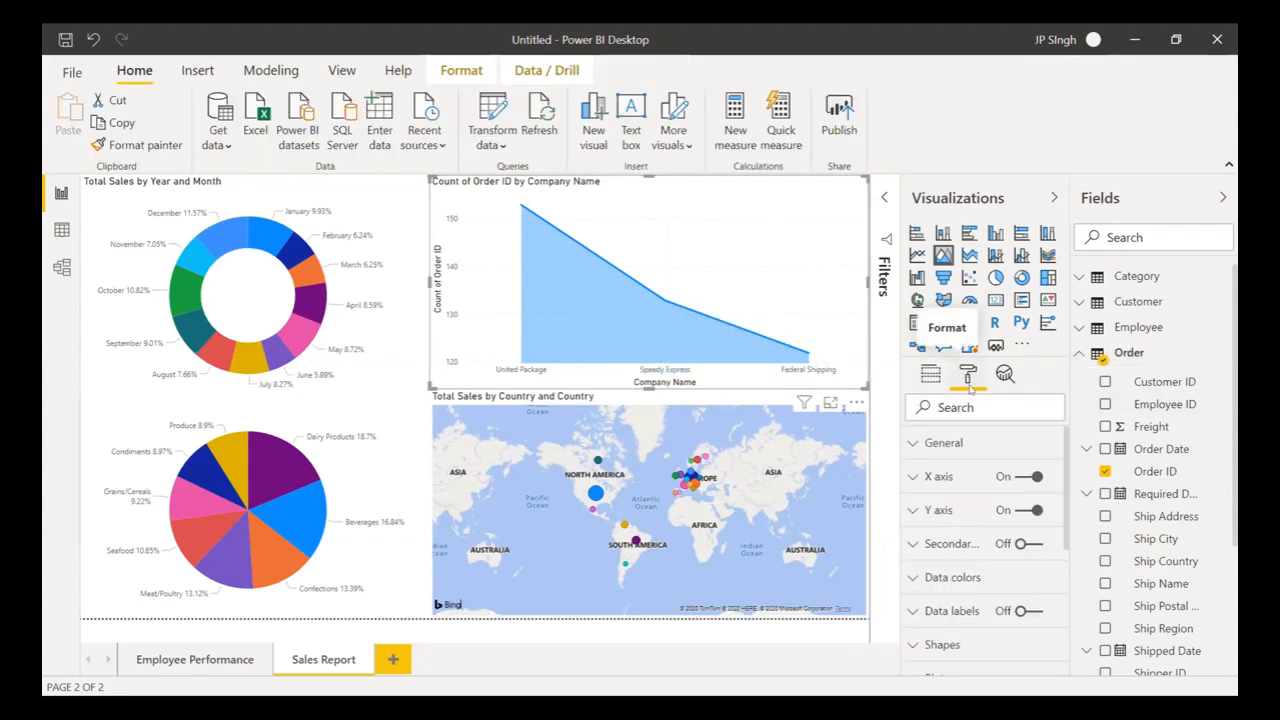
click(1028, 611)
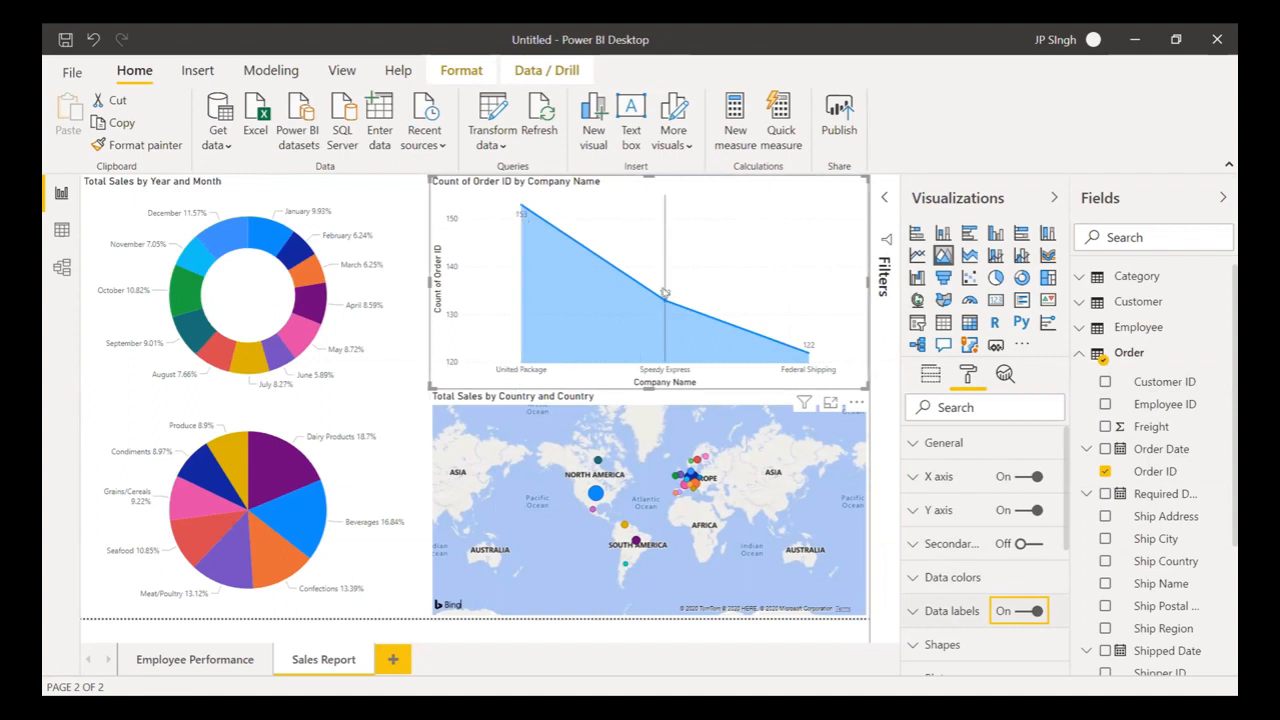
mouse_move(817, 350)
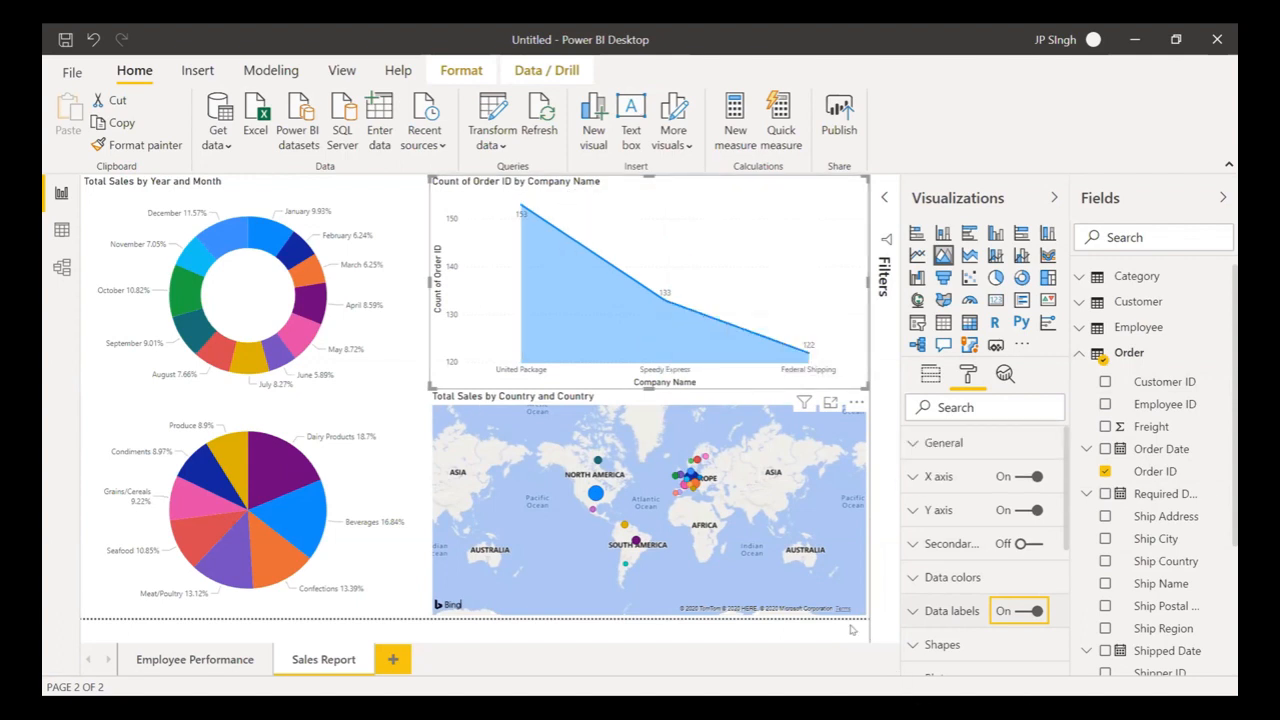
click(463, 640)
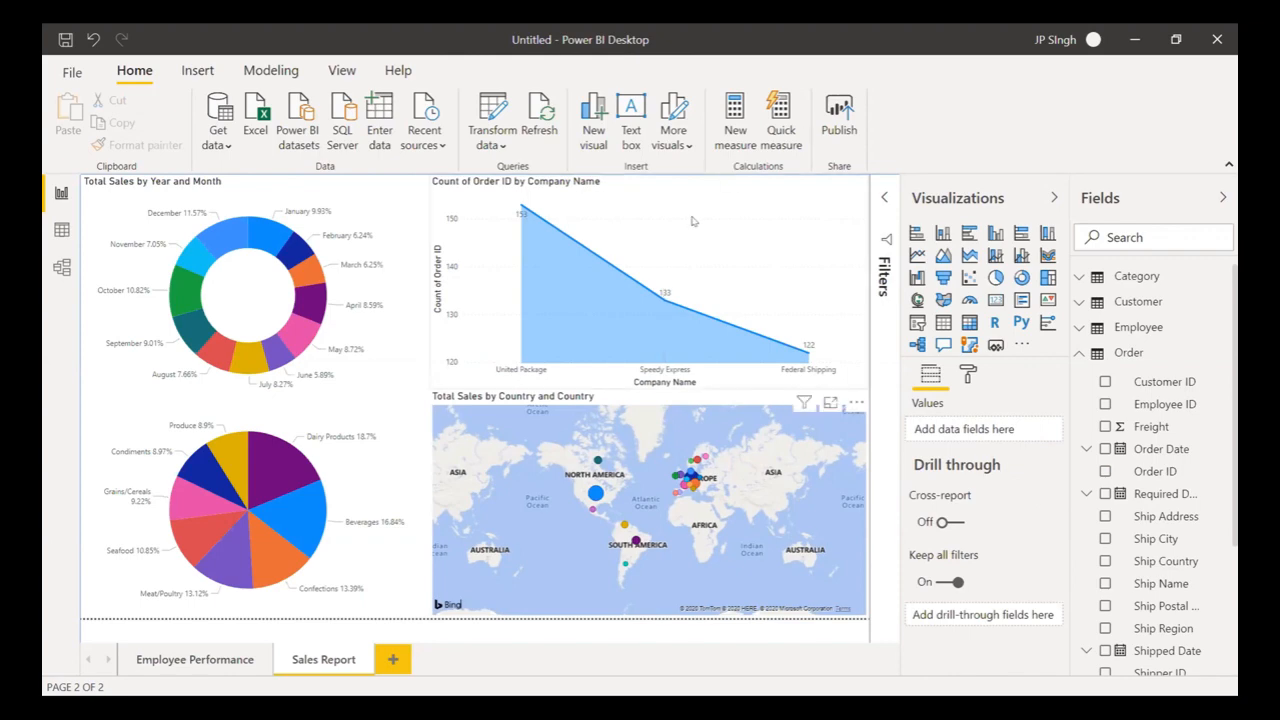
- Open Save As and enter 'Dan Dashboard' as the file name, correcting the typo
mouse_move(688, 219)
key(ctrl+s)
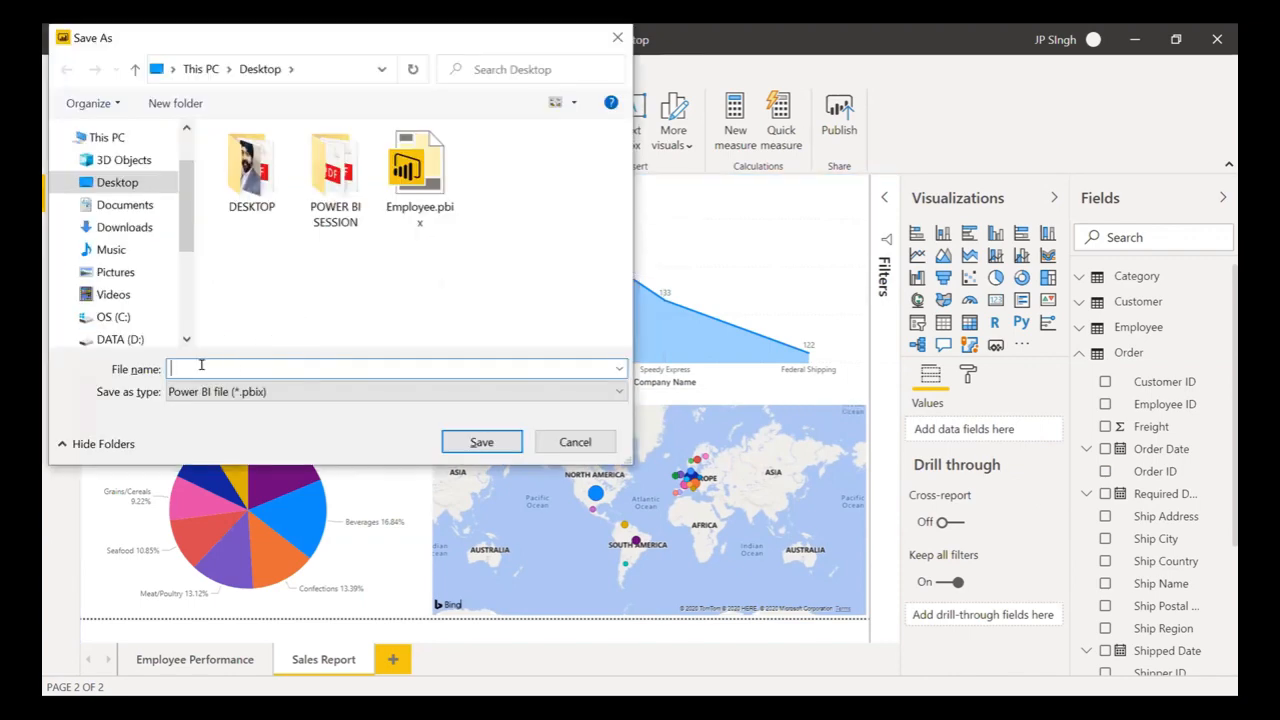
text(Da)
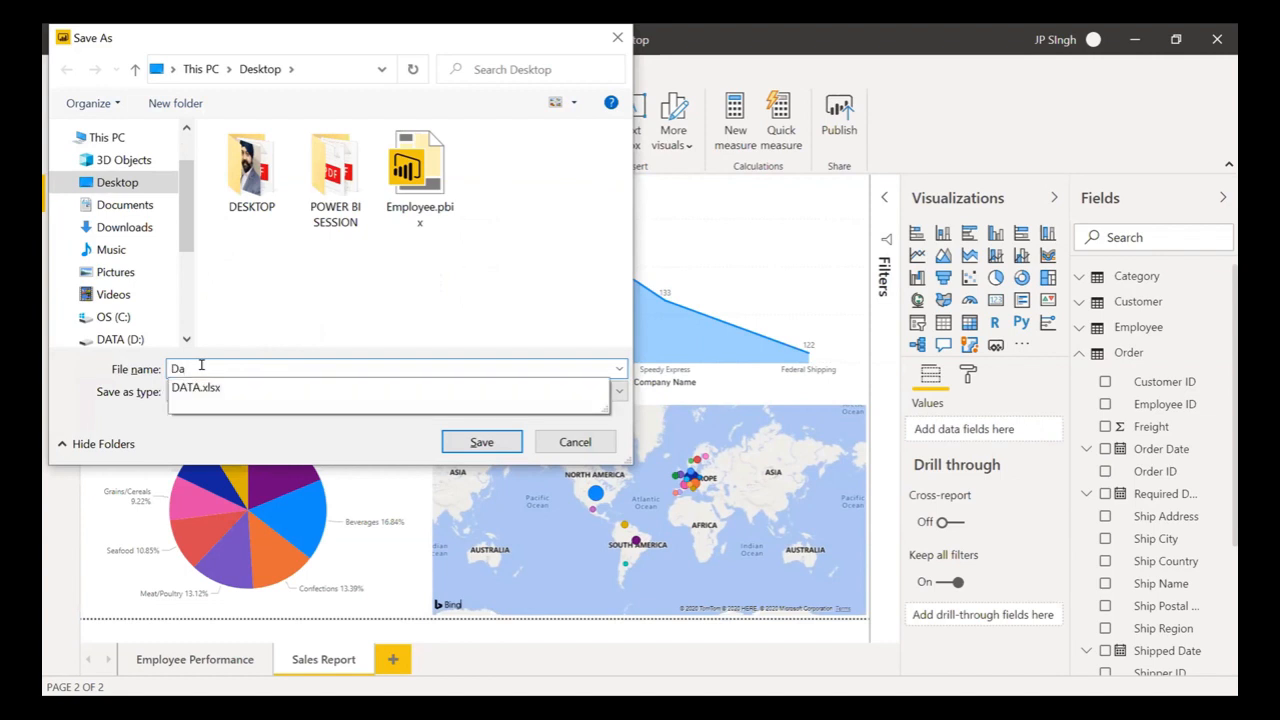
text(n Das)
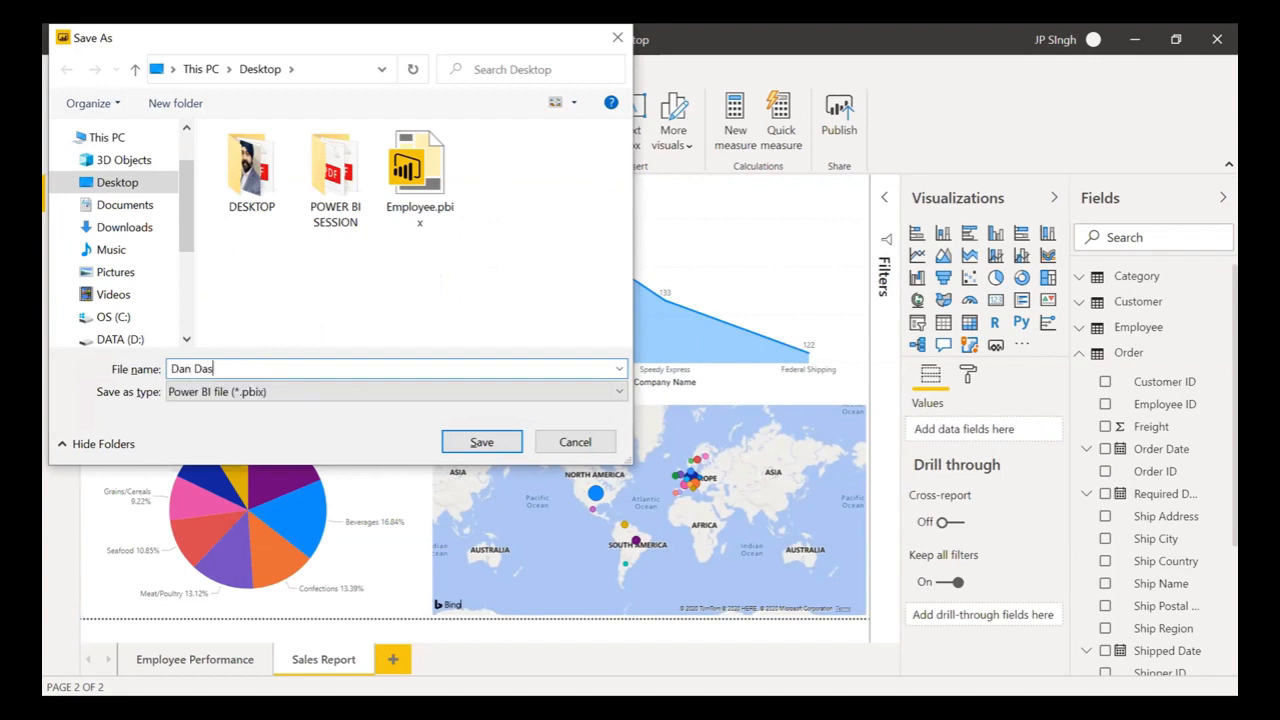
text(hbaord)
key(BackSpace)
key(BackSpace)
key(BackSpace)
key(BackSpace)
text(oard)
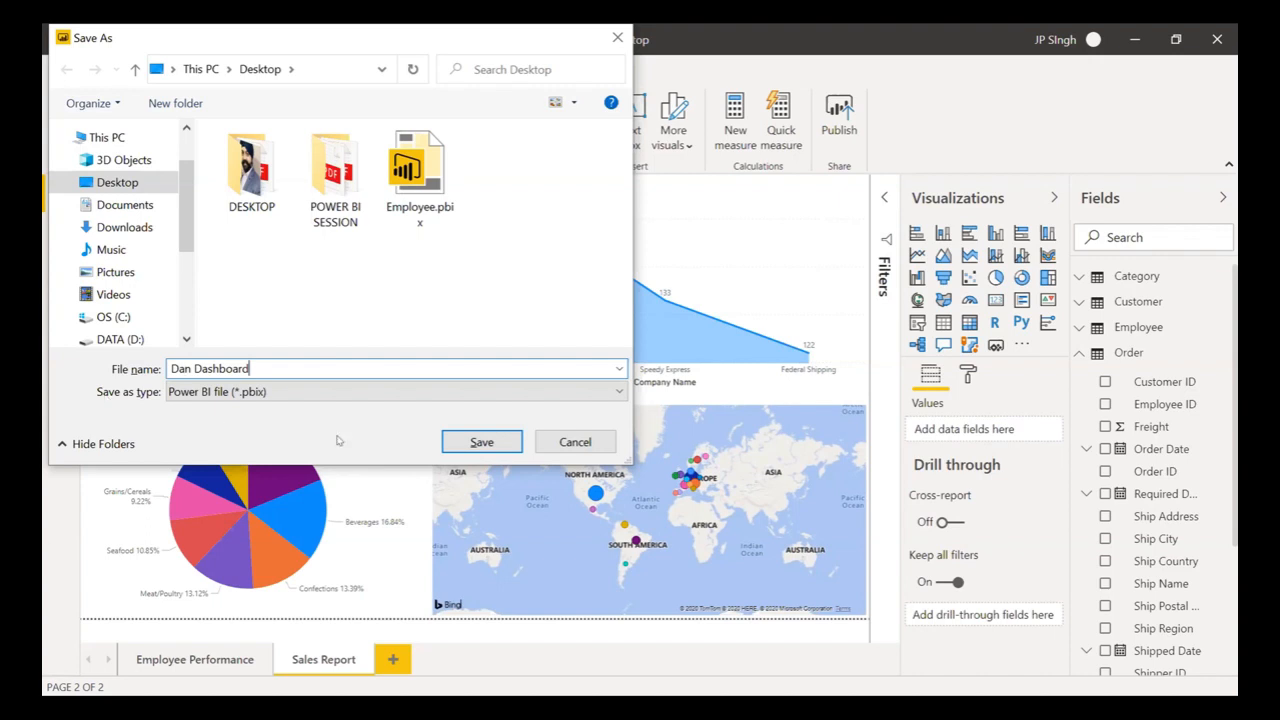
- Save the report as Dan Dashboard and start publishing it
click(482, 443)
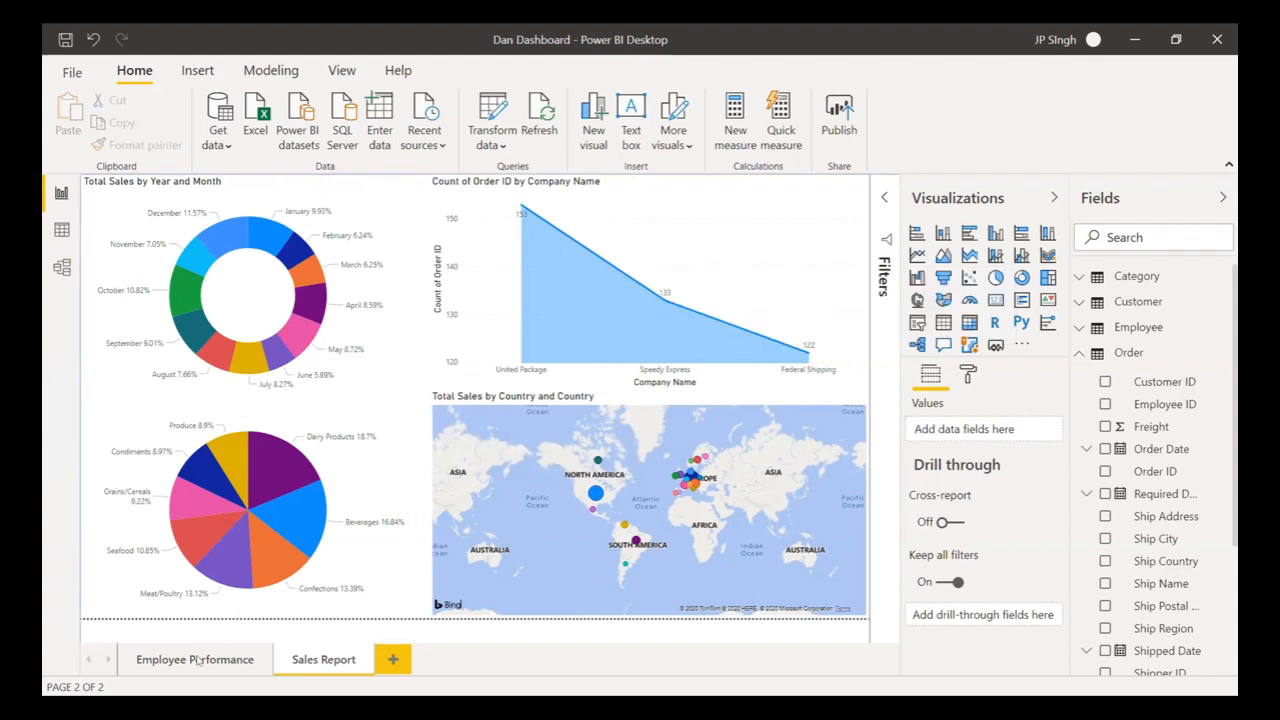
click(836, 122)
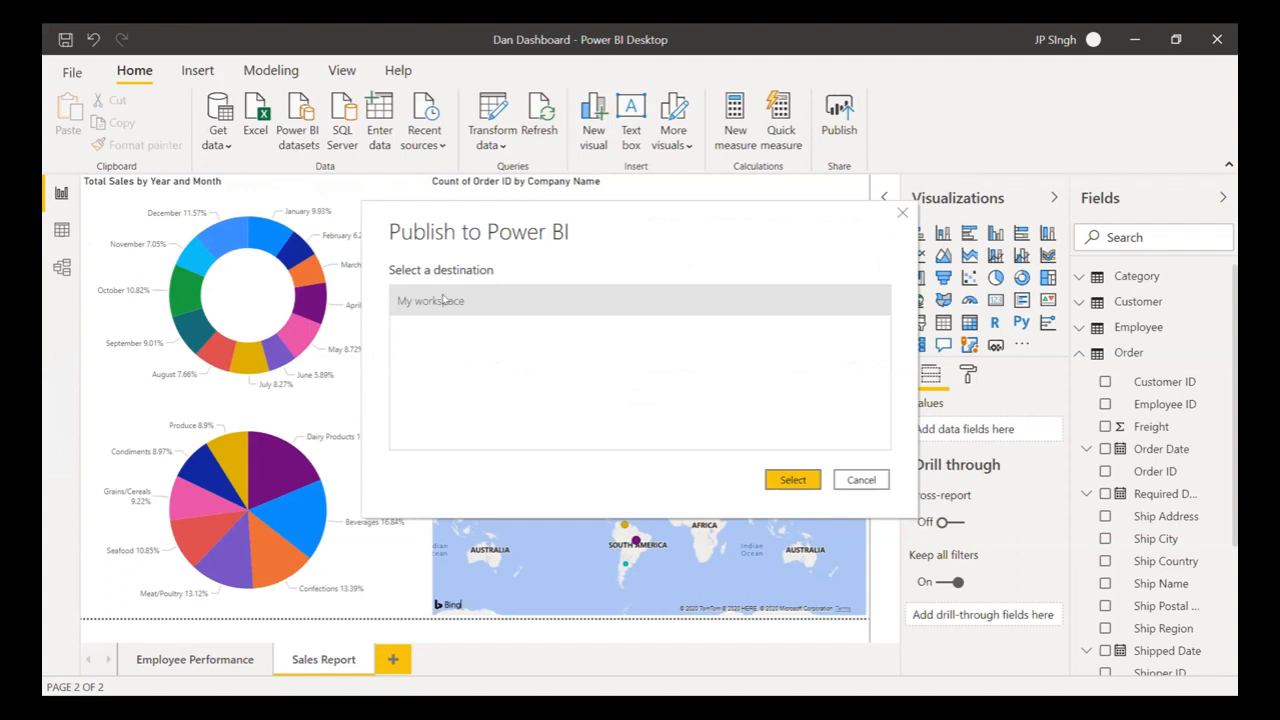
- Publish the report to My workspace
click(795, 485)
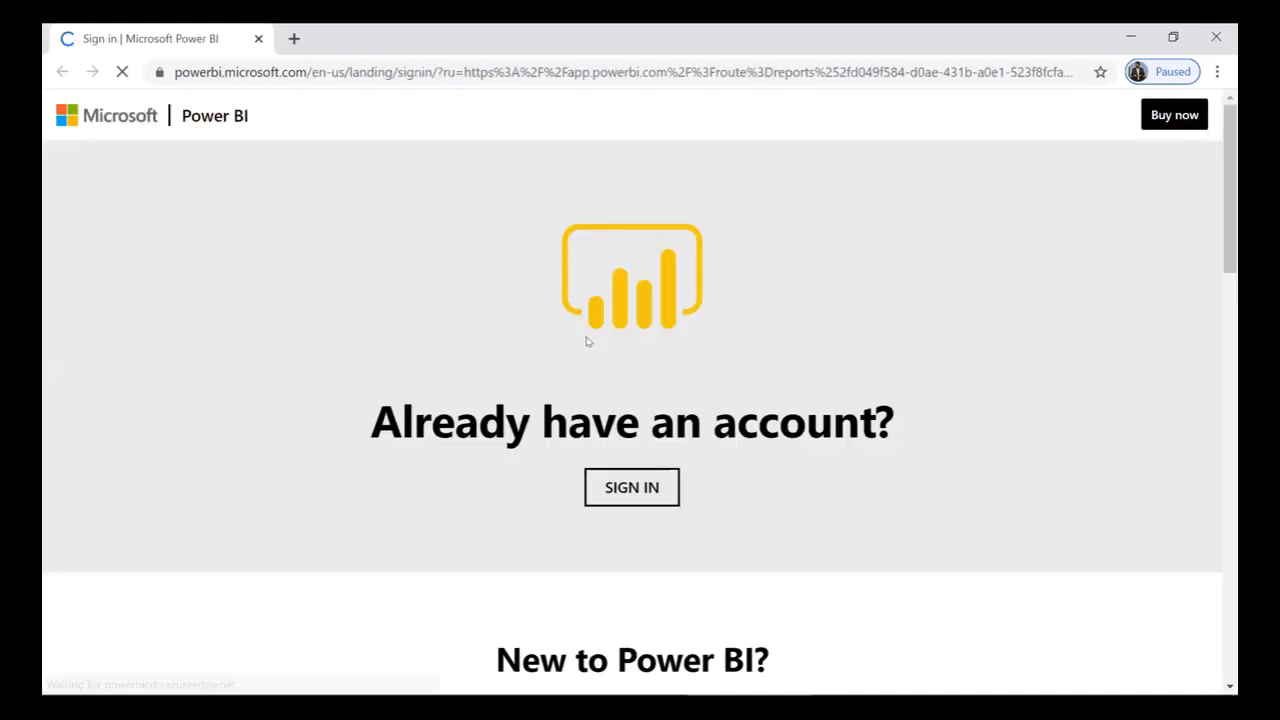
- Sign in with the account e-mail and password, stay signed in, and decline saving the password
click(665, 488)
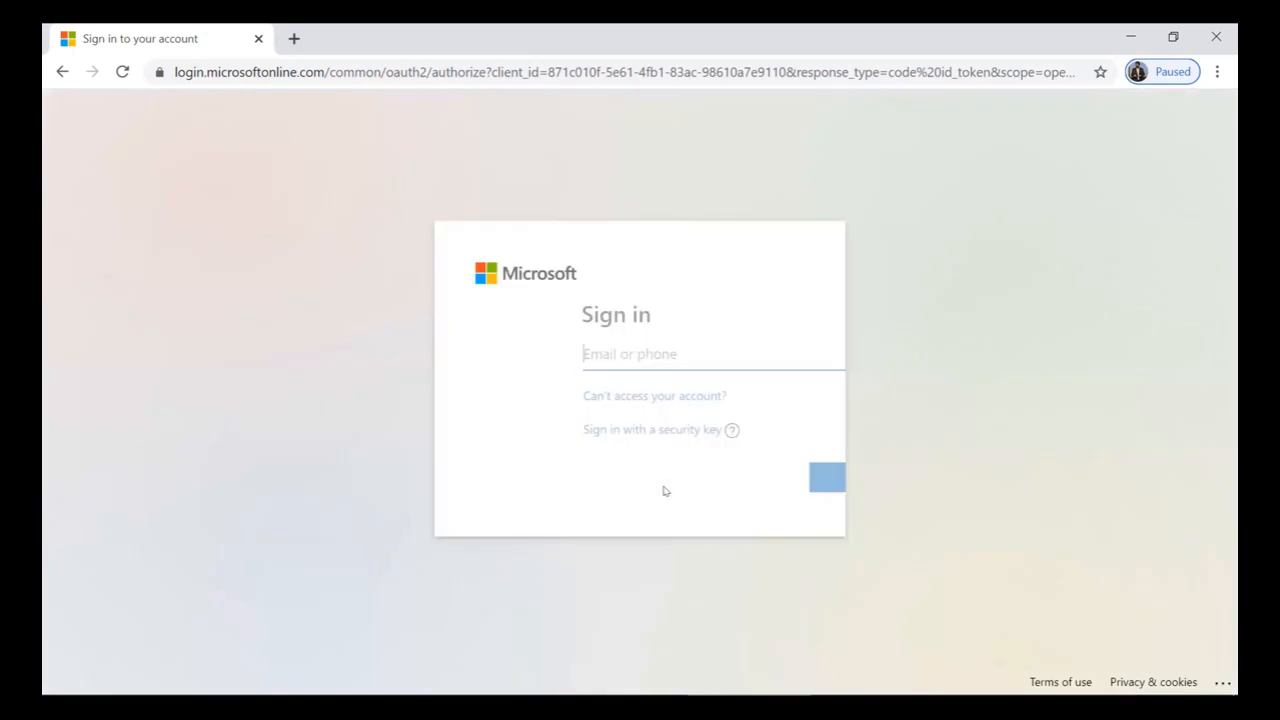
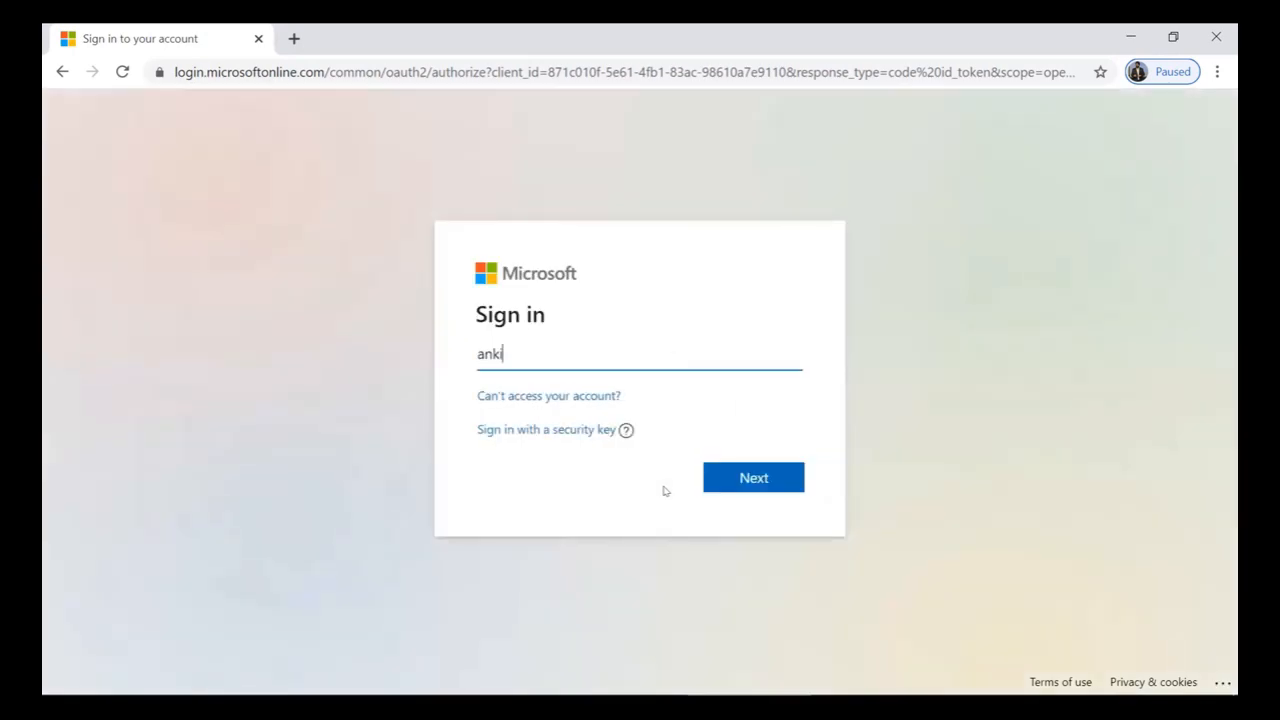
key(Return)
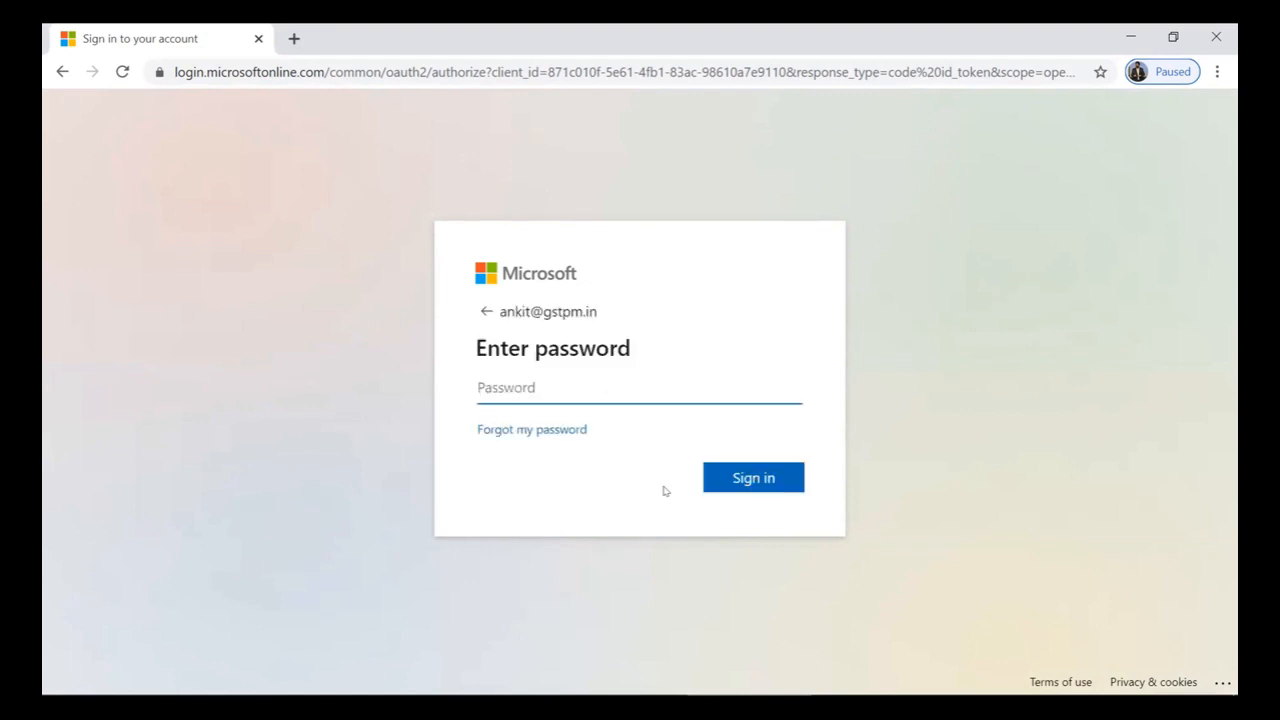
text(*********)
click(736, 477)
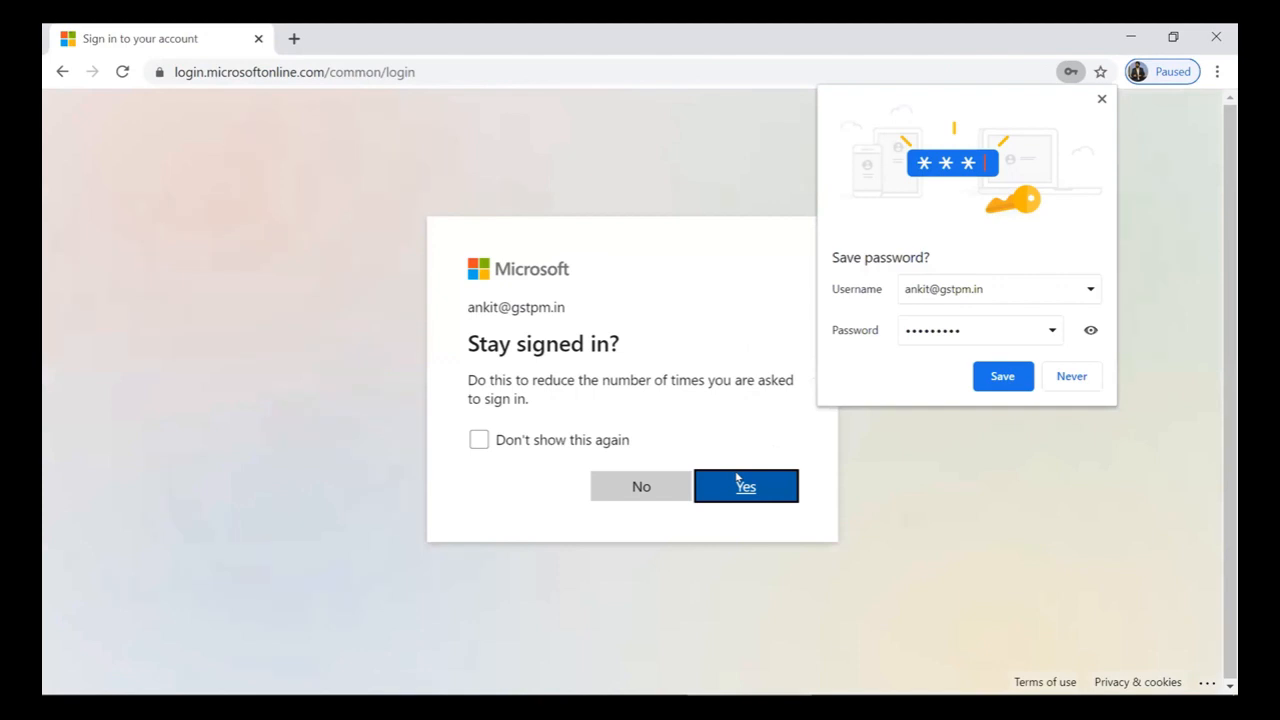
click(755, 487)
click(1073, 378)
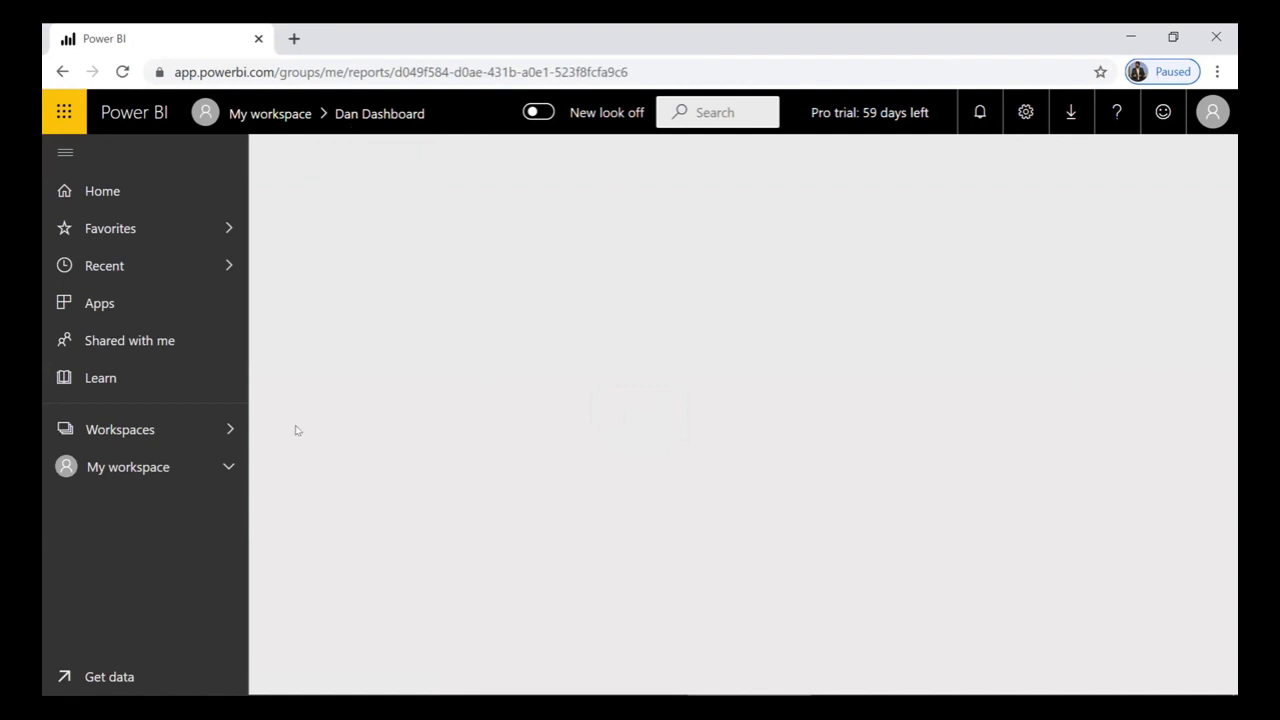
- Browse My workspace's Dashboards, Reports, Workbooks and Datasets, then open Dan Dashboard's dataset options
click(116, 470)
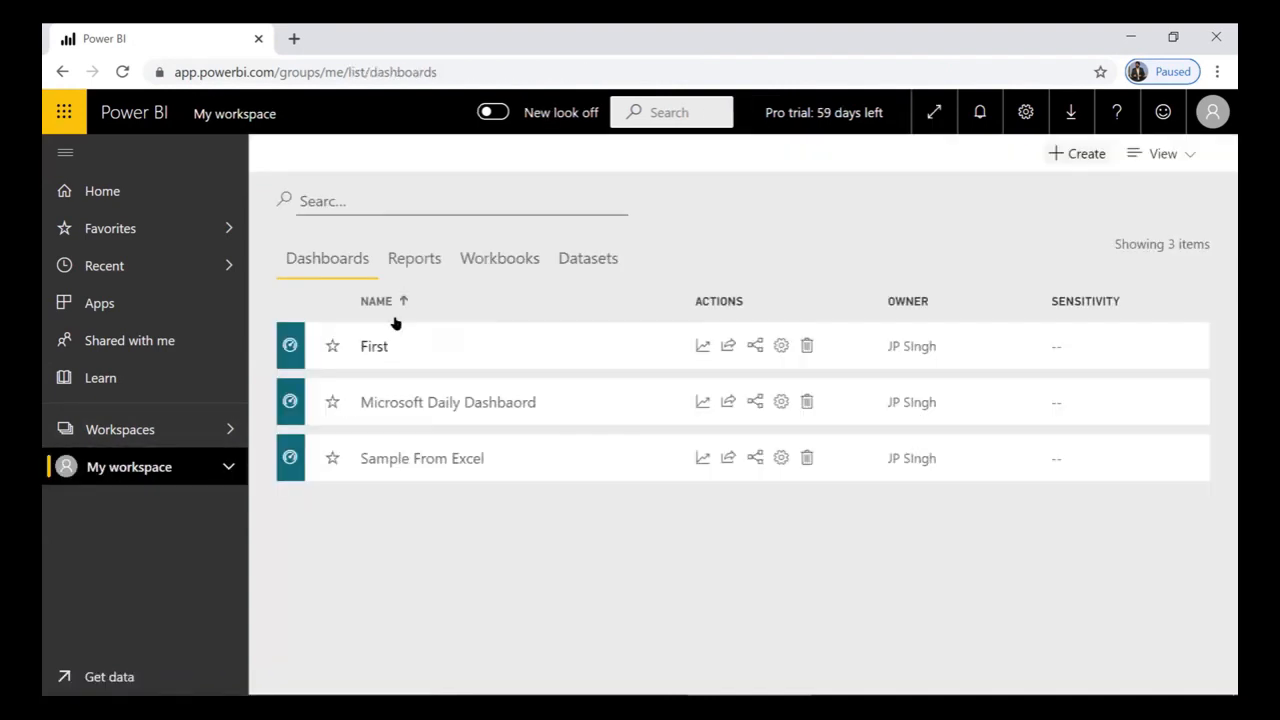
click(414, 260)
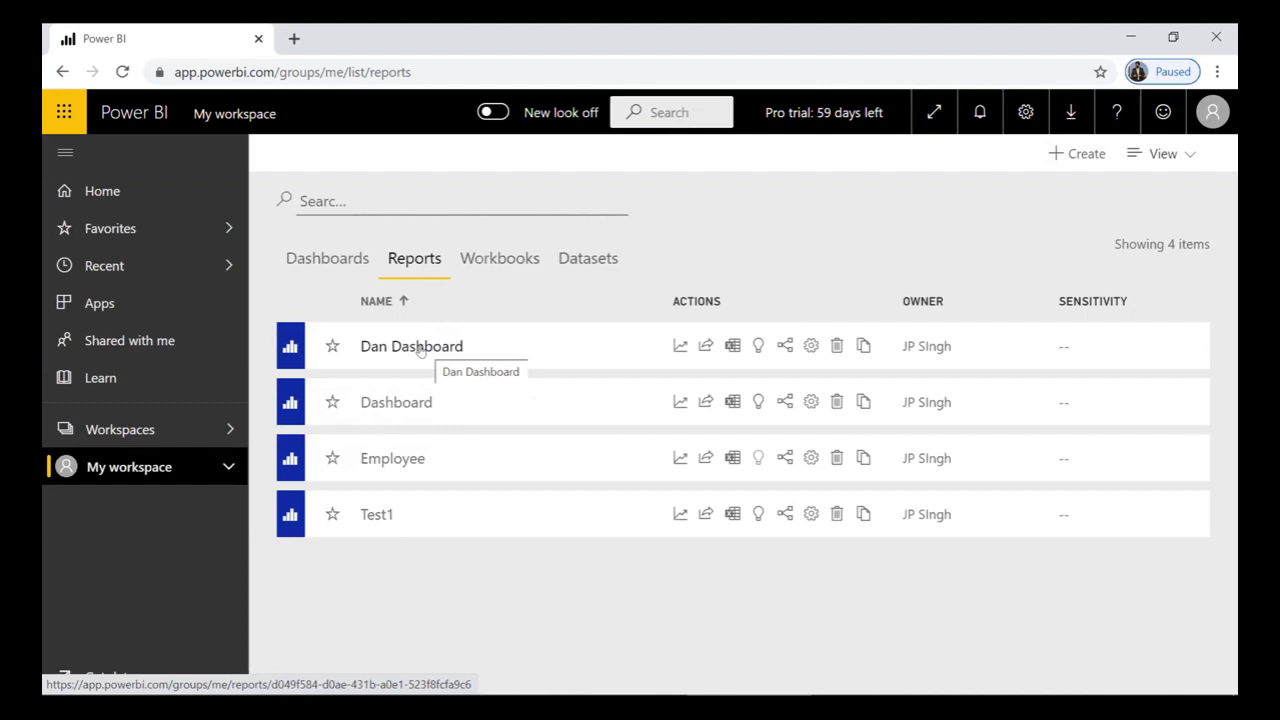
click(322, 278)
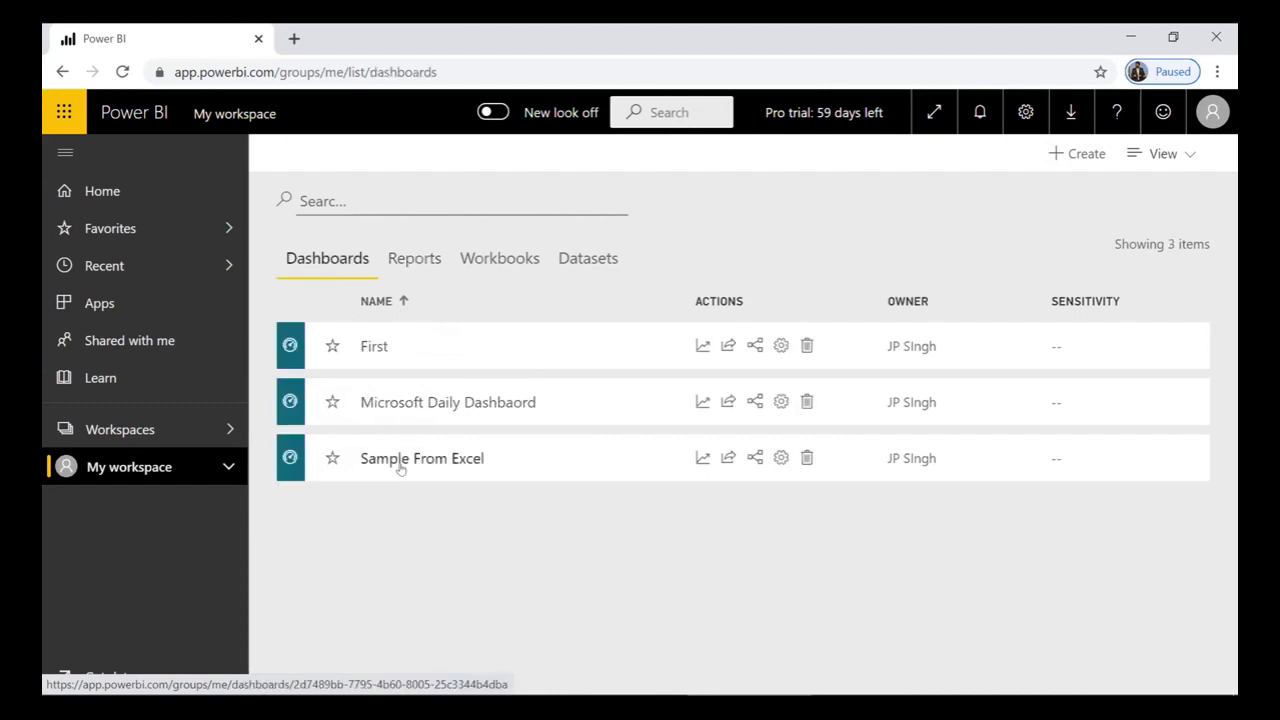
click(407, 262)
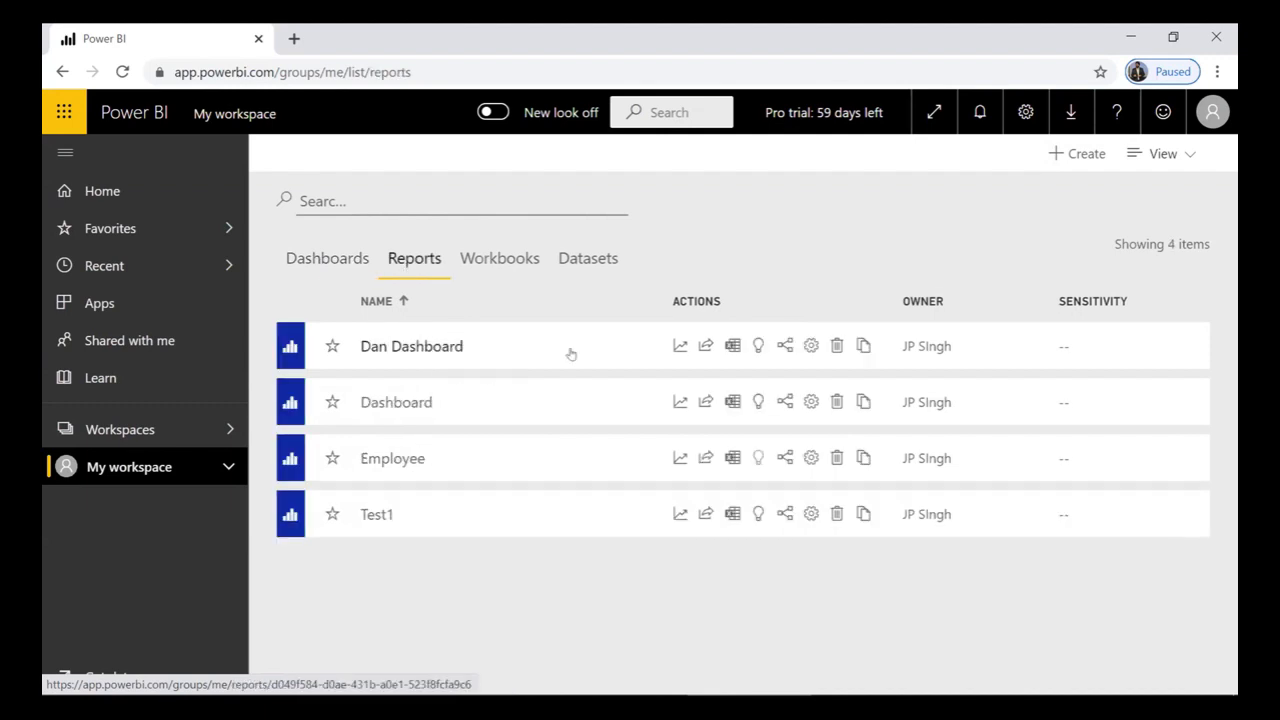
click(506, 260)
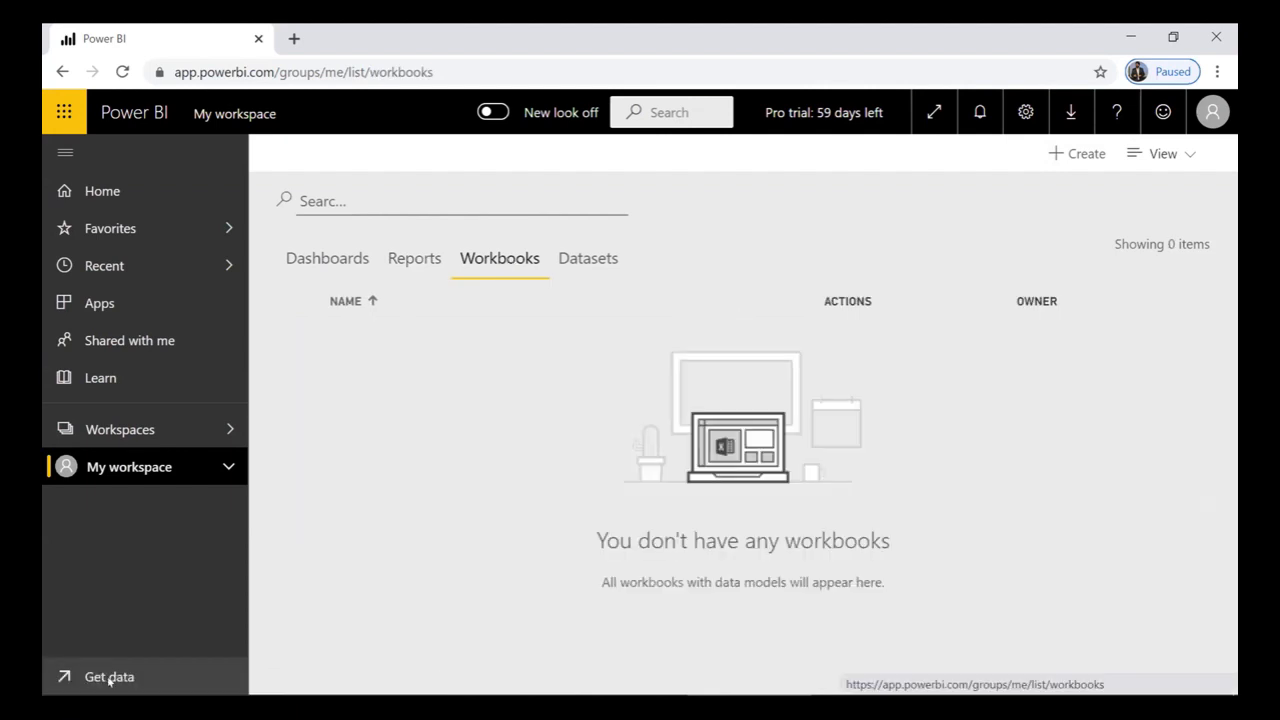
click(589, 260)
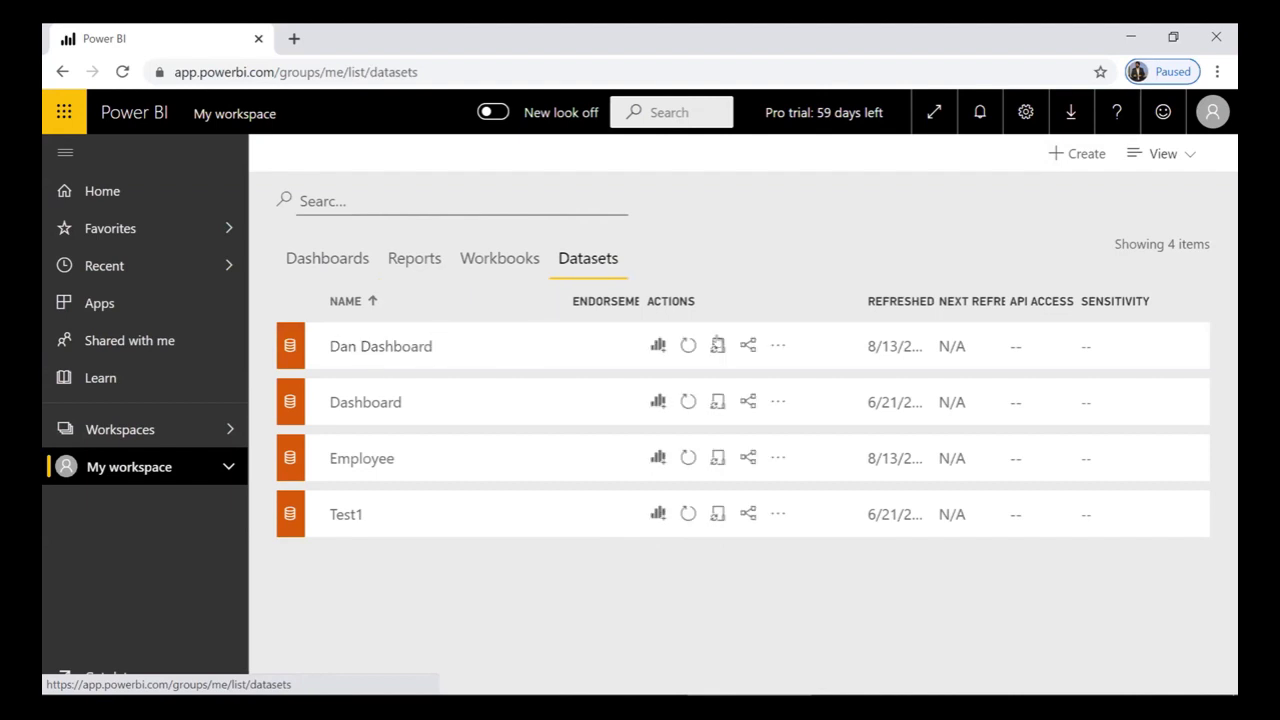
click(777, 347)
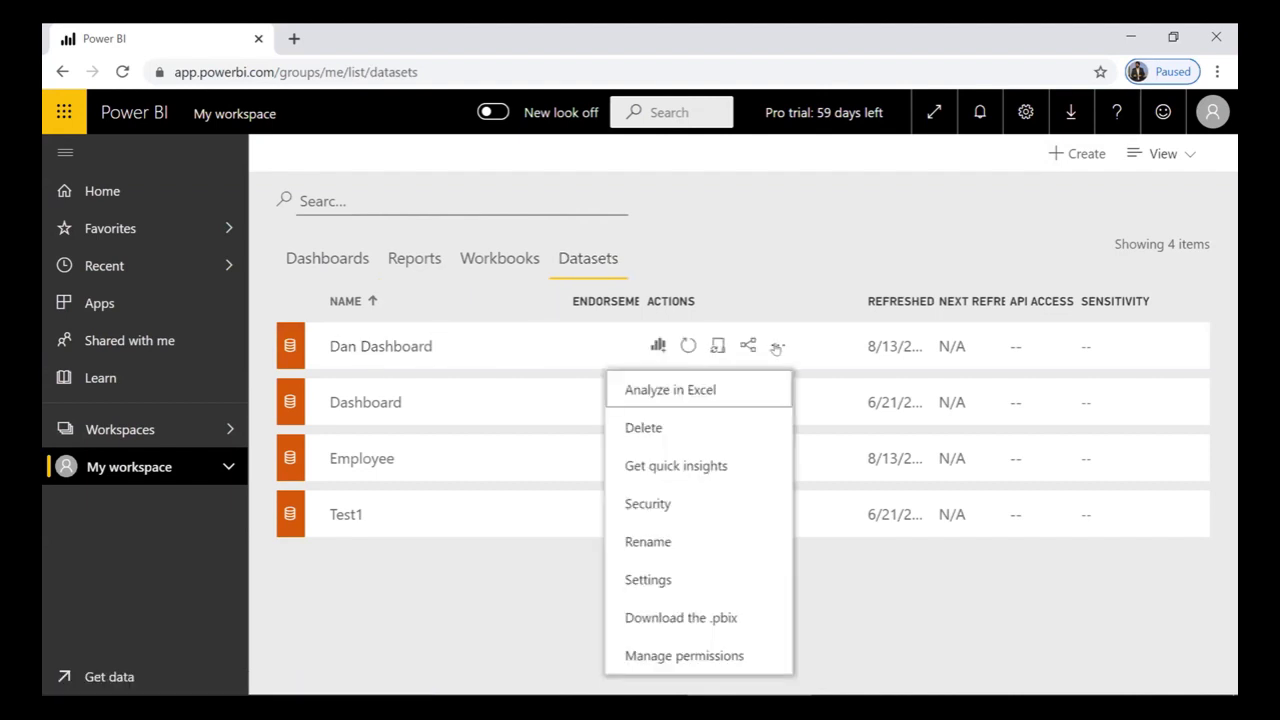